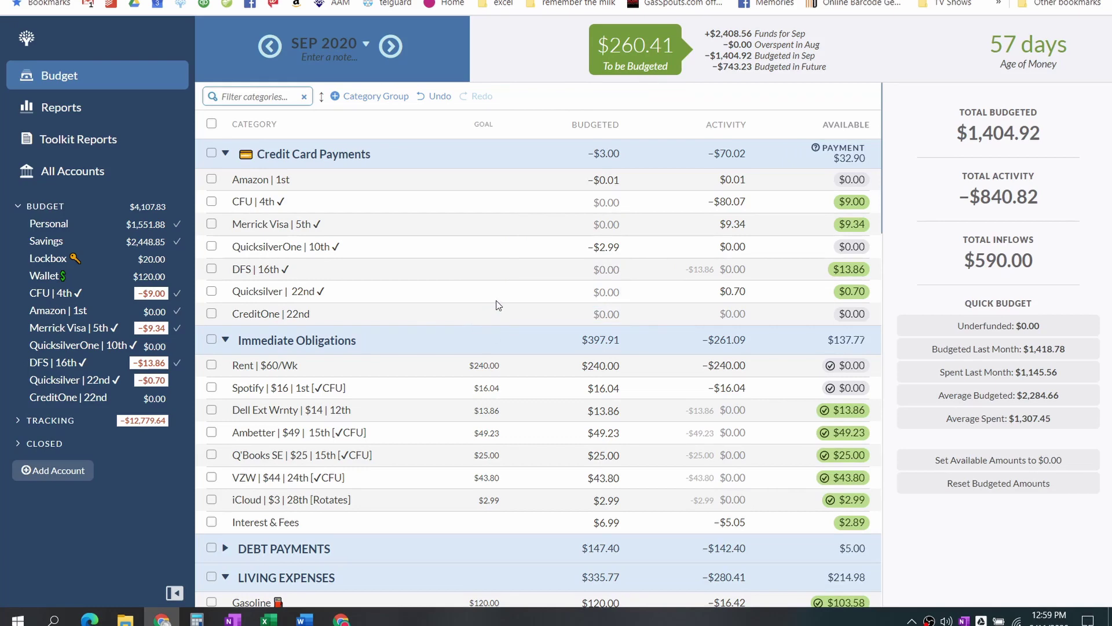
Step: Review the September 2020 budget categories from Credit Card Payments down to Just for Fun
scroll(499, 304, down, 4)
scroll(507, 299, up, 4)
scroll(508, 298, down, 4)
scroll(508, 298, down, 4)
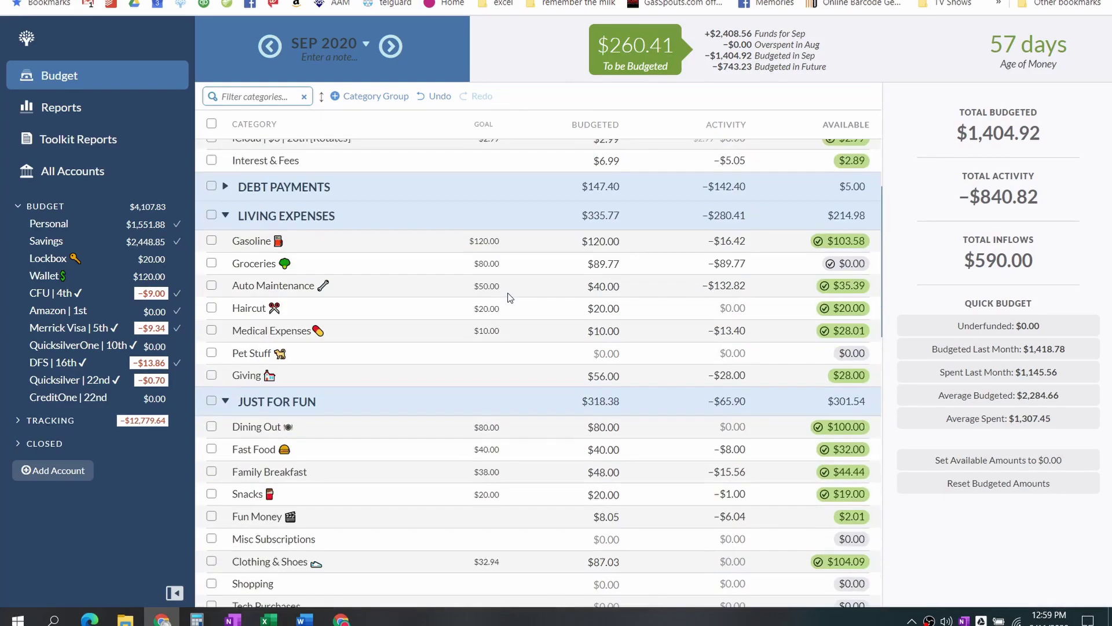
scroll(509, 295, up, 8)
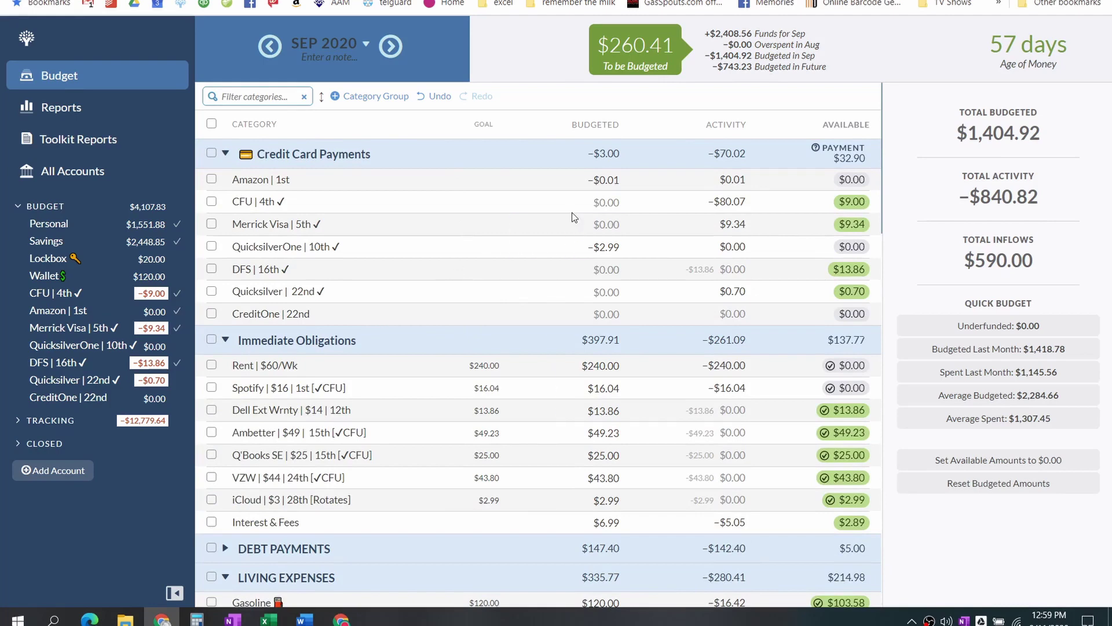
click(551, 297)
scroll(492, 246, down, 4)
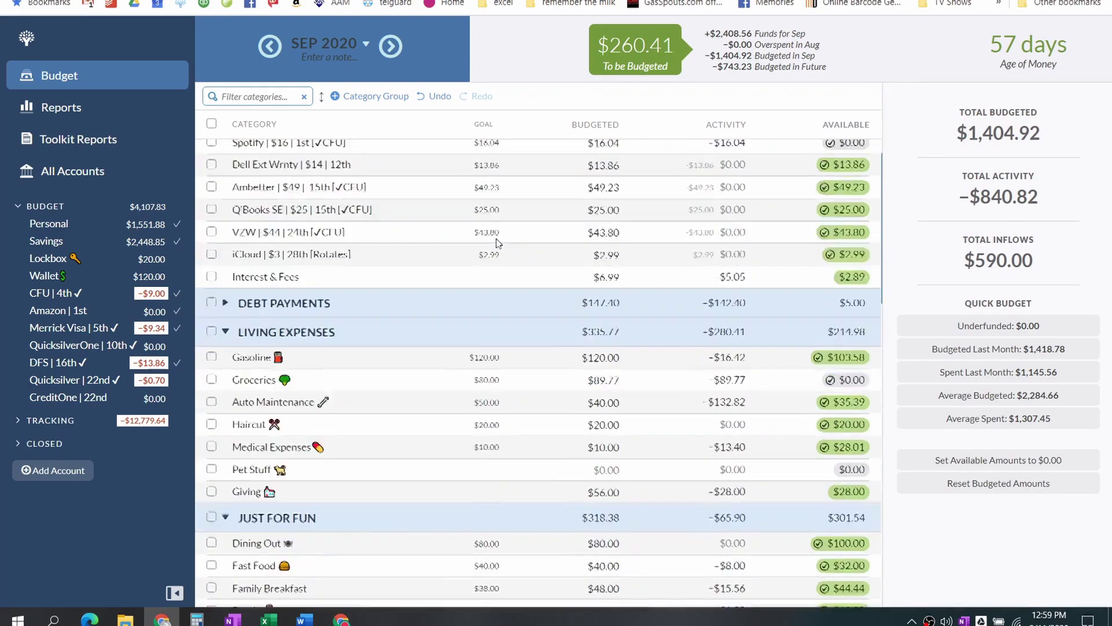
scroll(497, 242, up, 4)
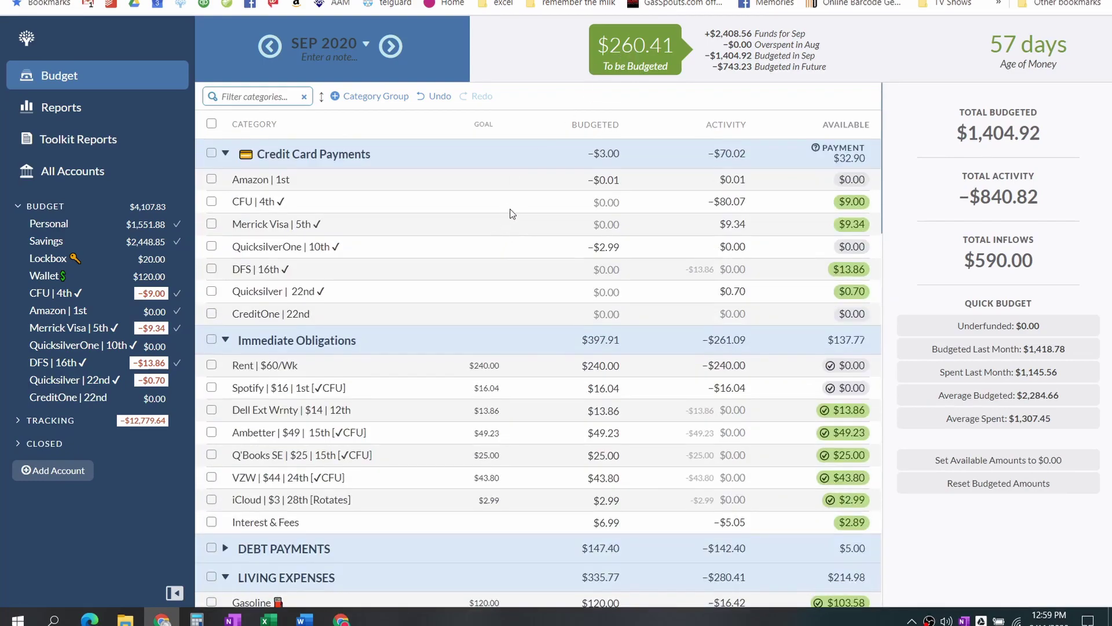
Step: In the October 2020 budget, fund the underfunded amounts of all Living Expenses categories and clear the selection
click(391, 46)
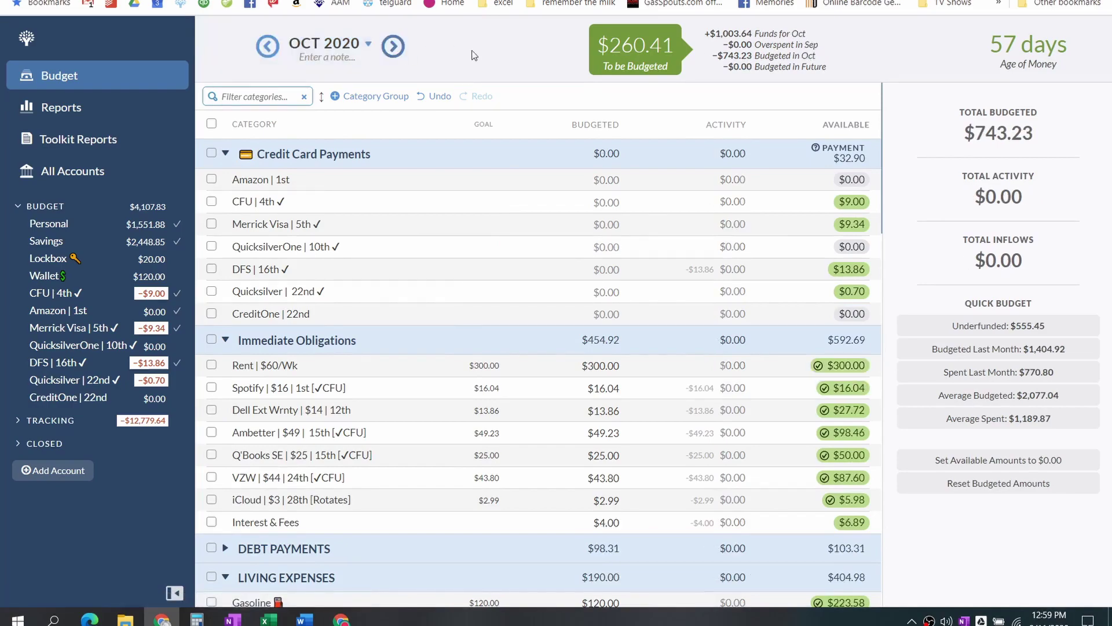
scroll(523, 232, down, 5)
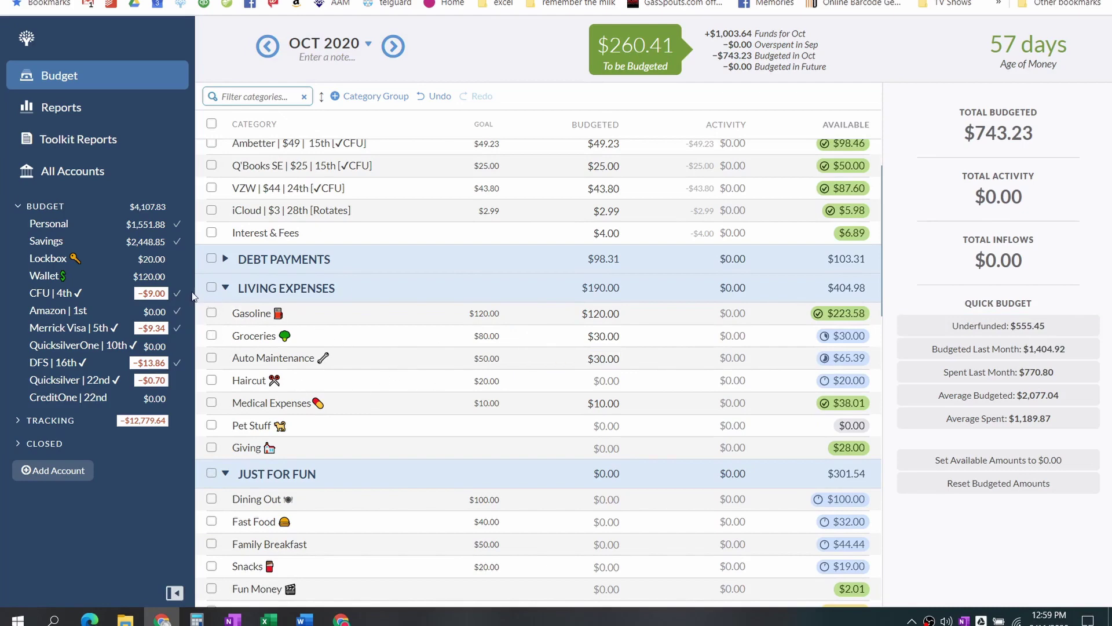
click(211, 287)
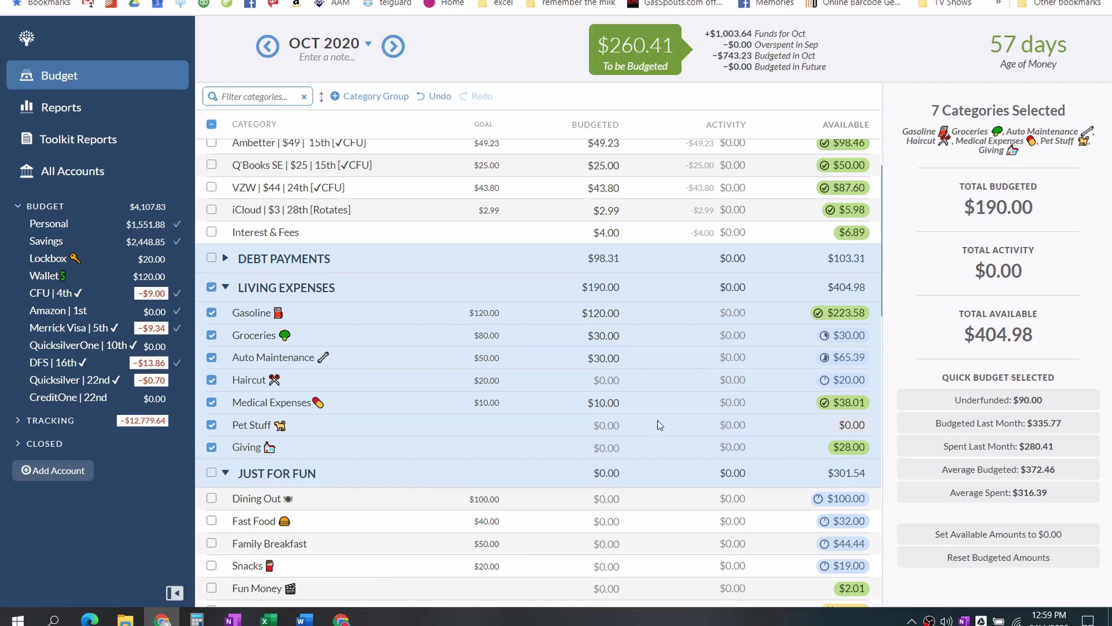
click(964, 408)
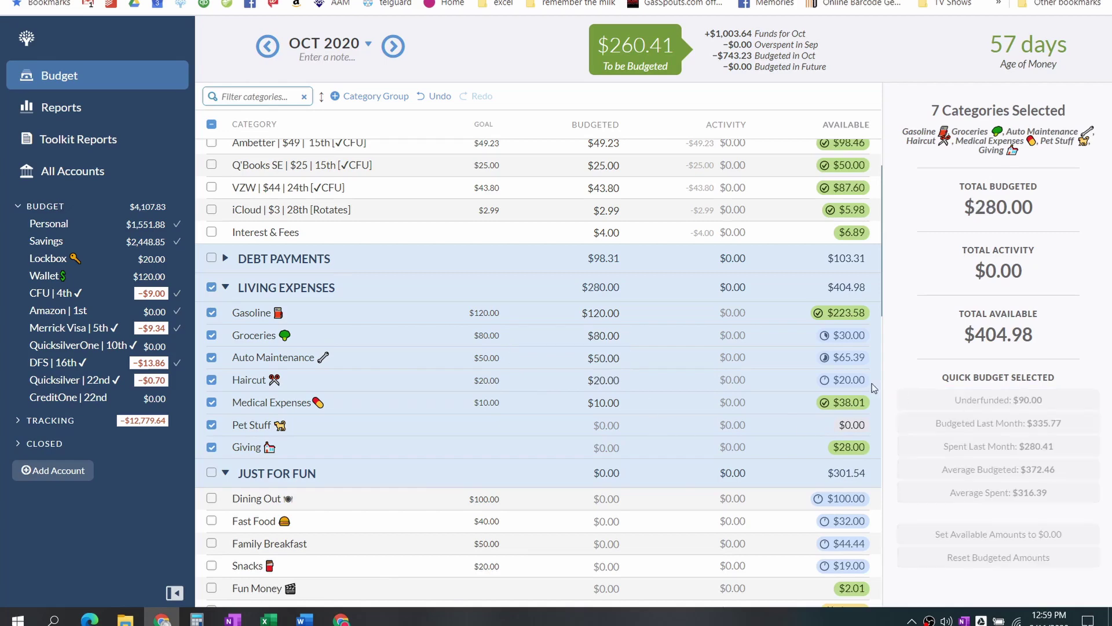
click(211, 287)
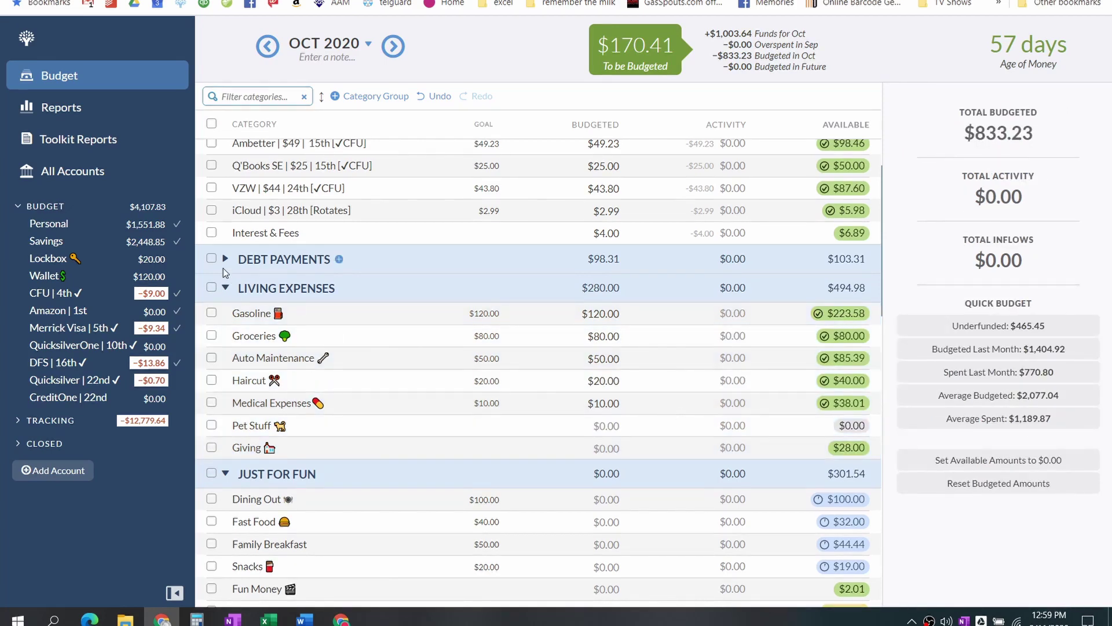
Step: Fund the underfunded amounts of all True Expenses categories in October 2020
scroll(612, 394, down, 3)
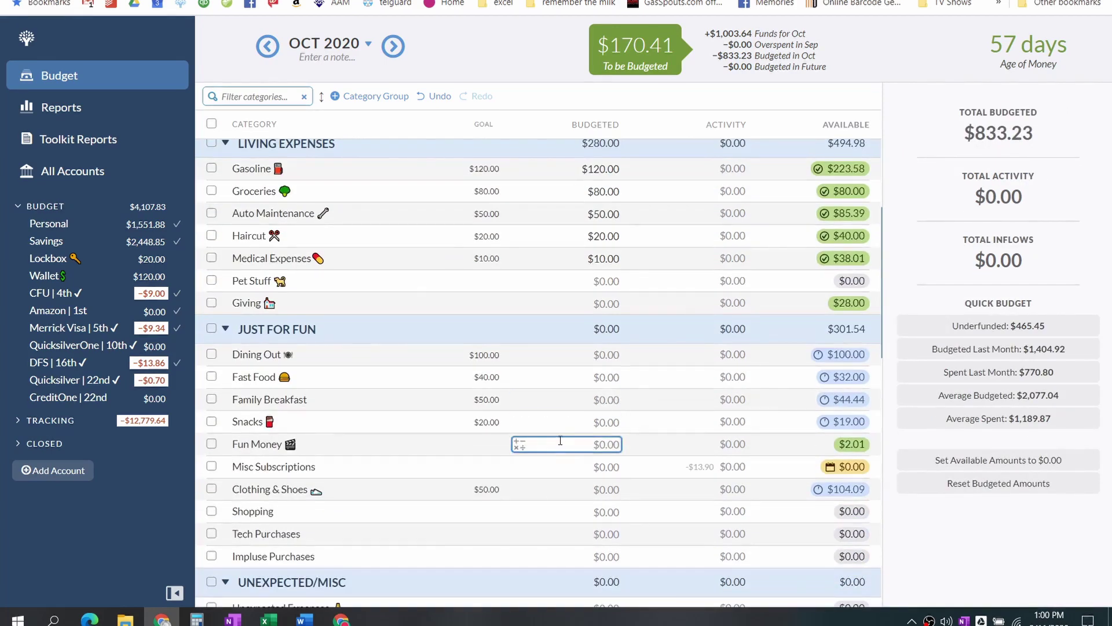
scroll(565, 422, down, 2)
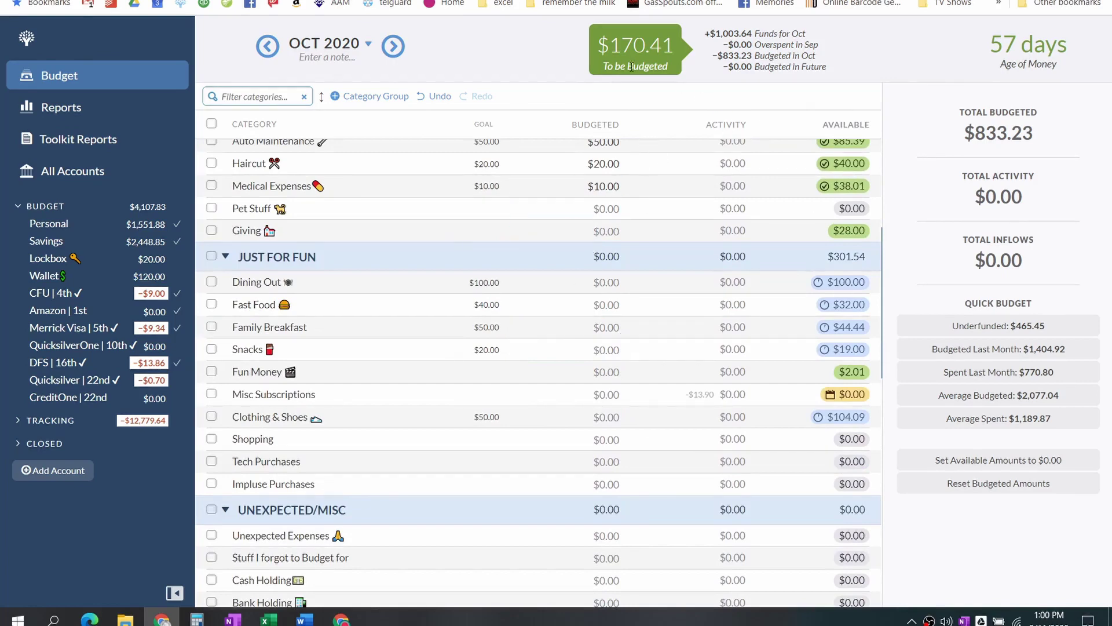
scroll(484, 436, down, 3)
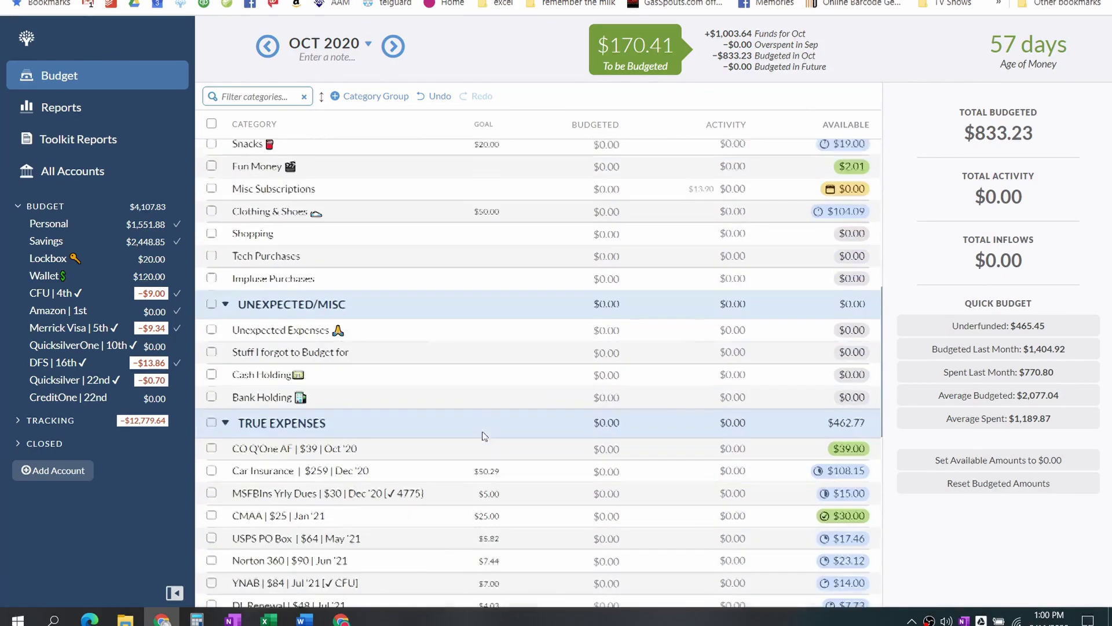
scroll(484, 436, down, 3)
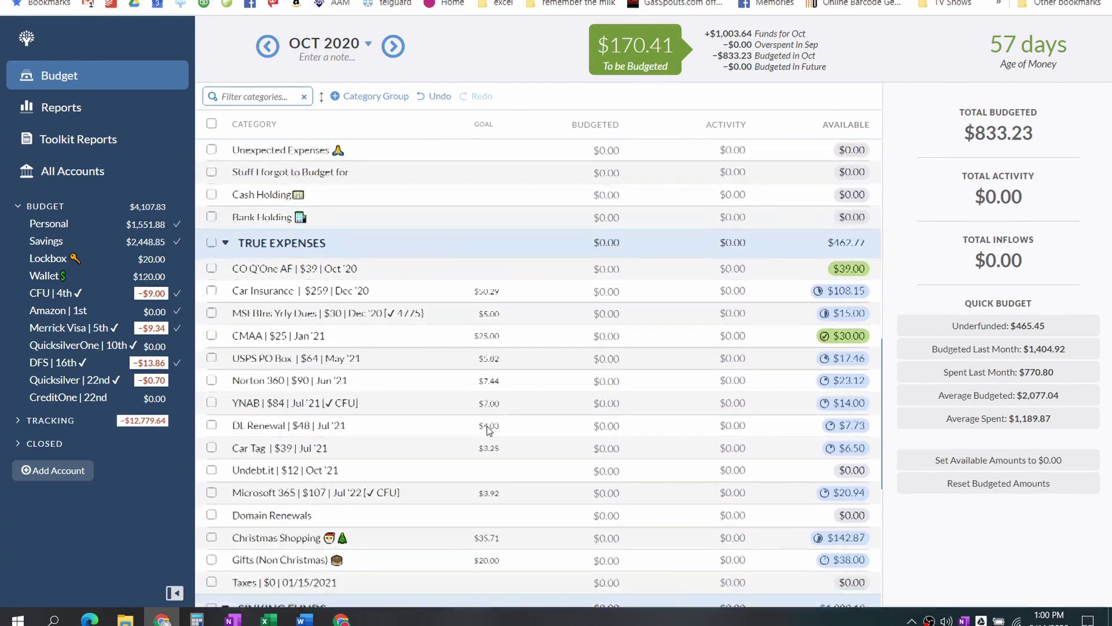
scroll(486, 429, down, 1)
click(212, 194)
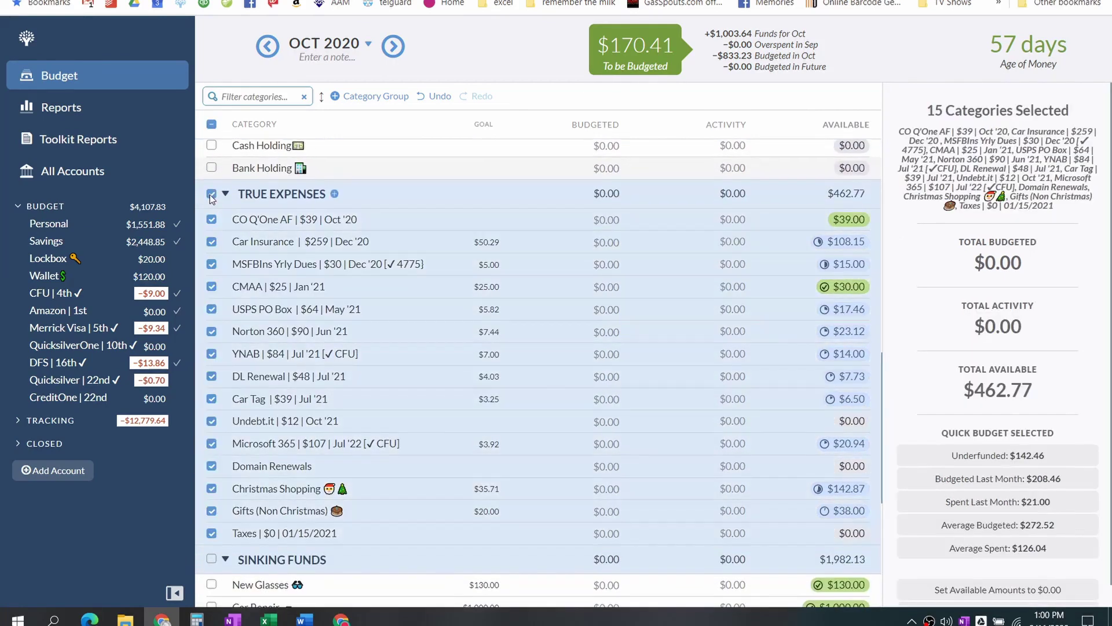
click(1023, 458)
Step: Look over the remaining October categories, return to the September 2020 budget and deselect the True Expenses group
scroll(525, 401, down, 5)
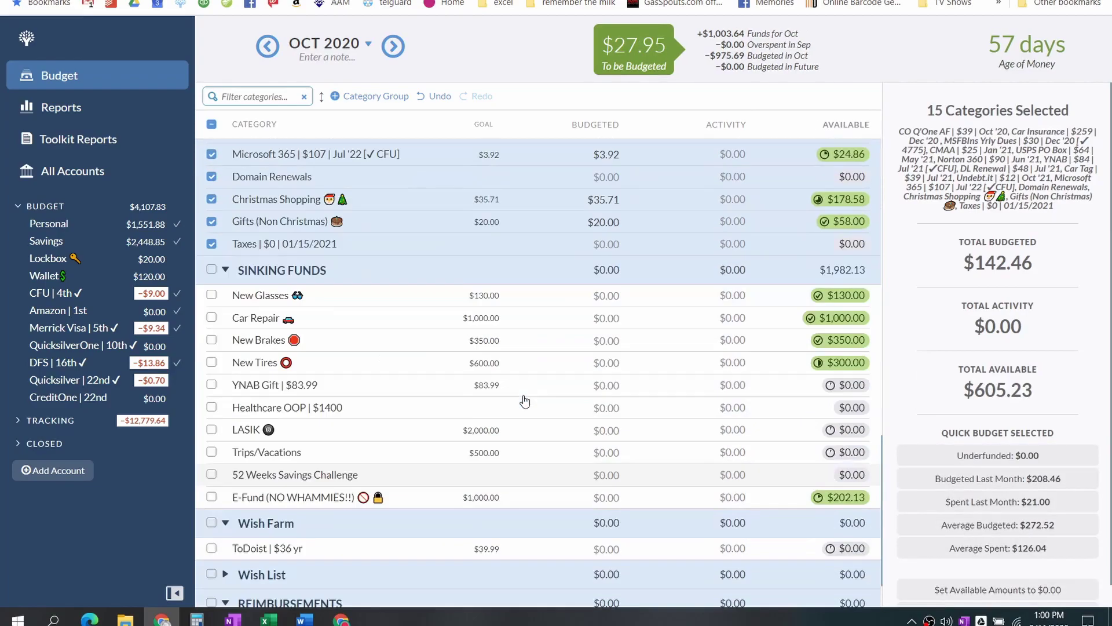
scroll(524, 399, up, 12)
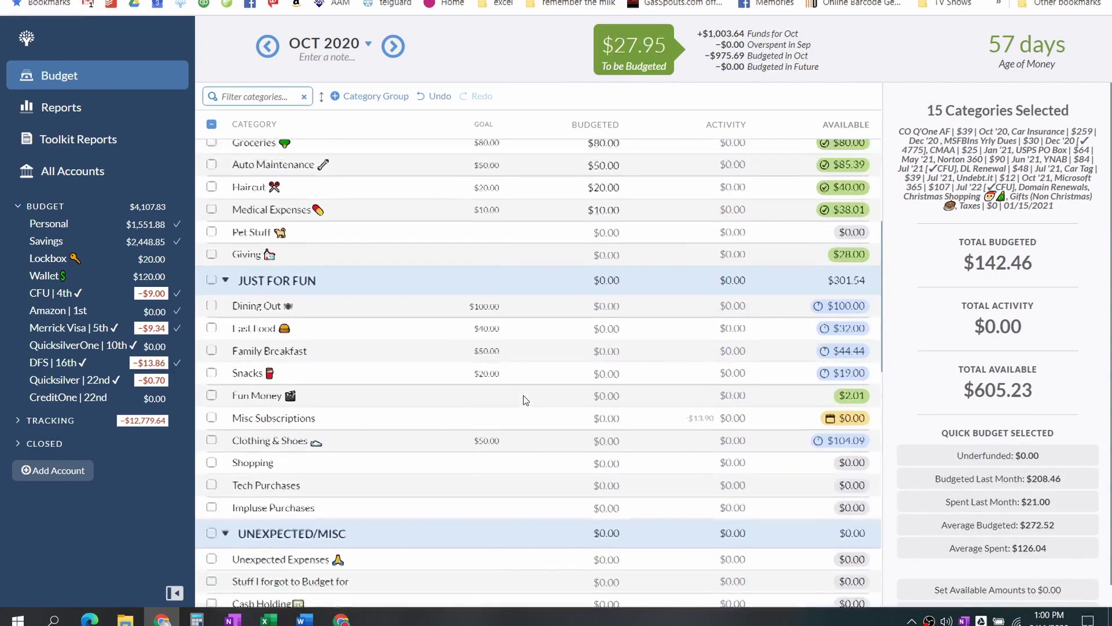
scroll(523, 400, up, 4)
scroll(523, 400, down, 4)
scroll(666, 400, down, 1)
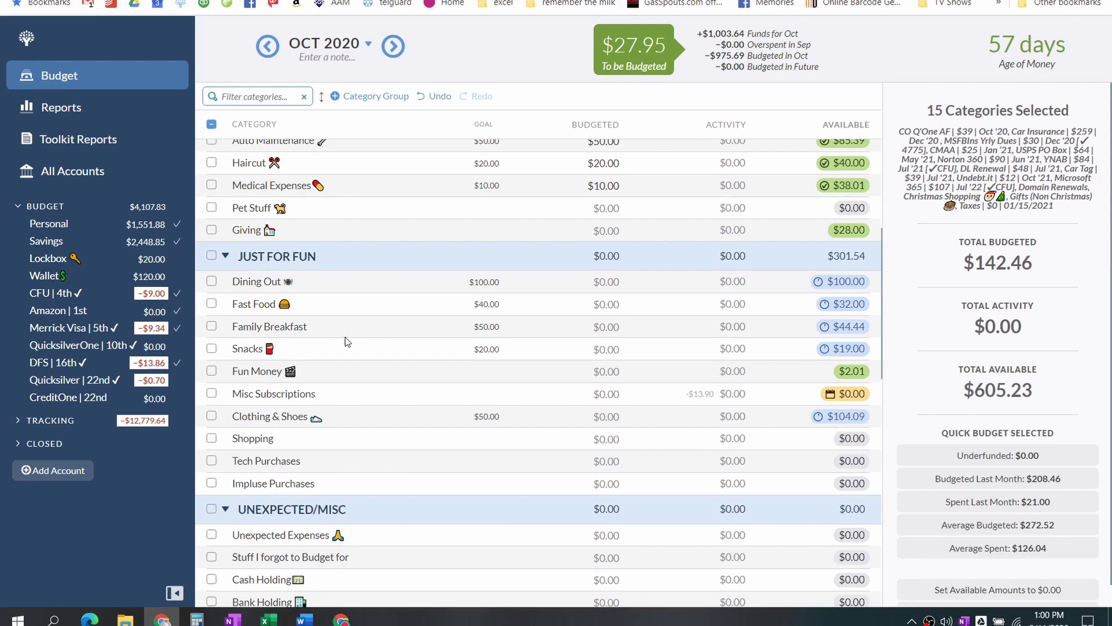
click(269, 51)
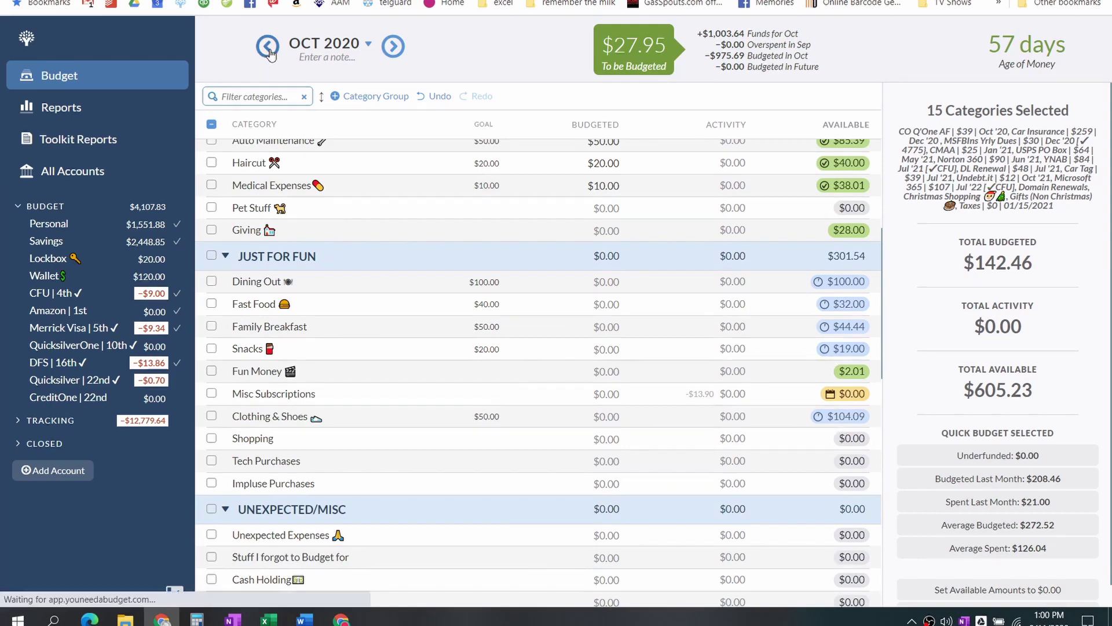
scroll(508, 330, down, 3)
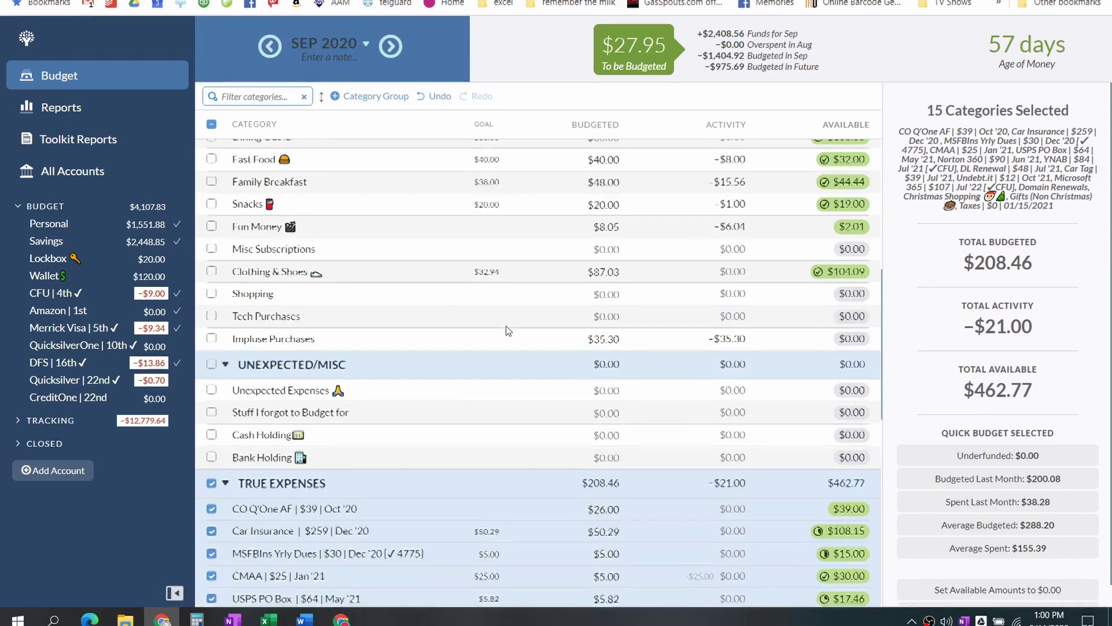
scroll(504, 324, down, 3)
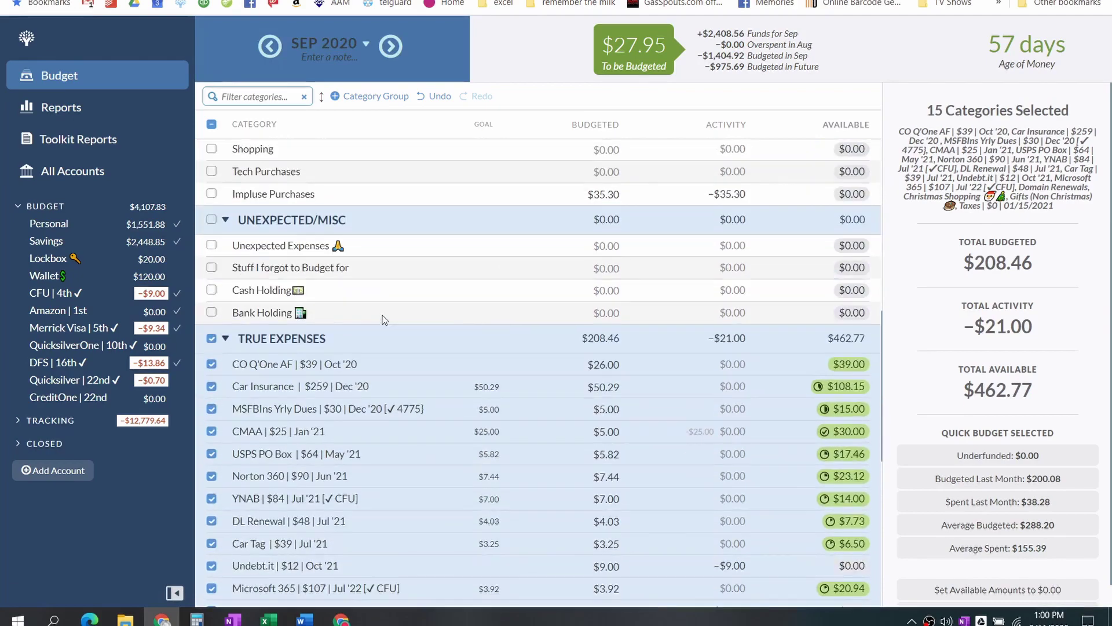
click(211, 338)
Step: Budget $1.00 for the 52 Weeks Savings Challenge under Sinking Funds in September and deselect the category
scroll(511, 333, down, 7)
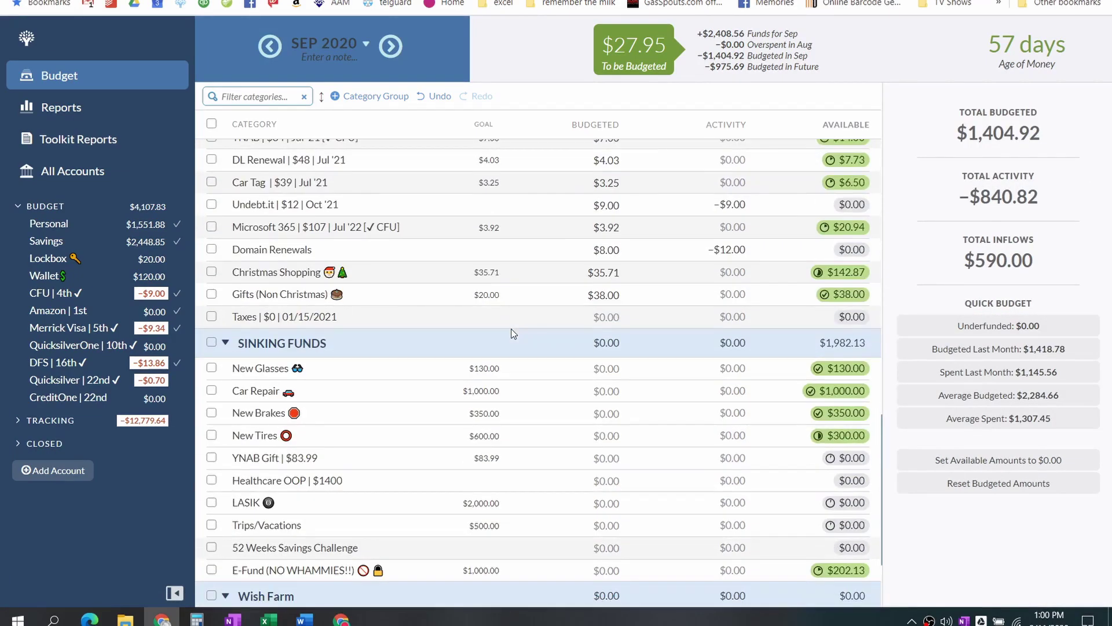
scroll(511, 333, down, 1)
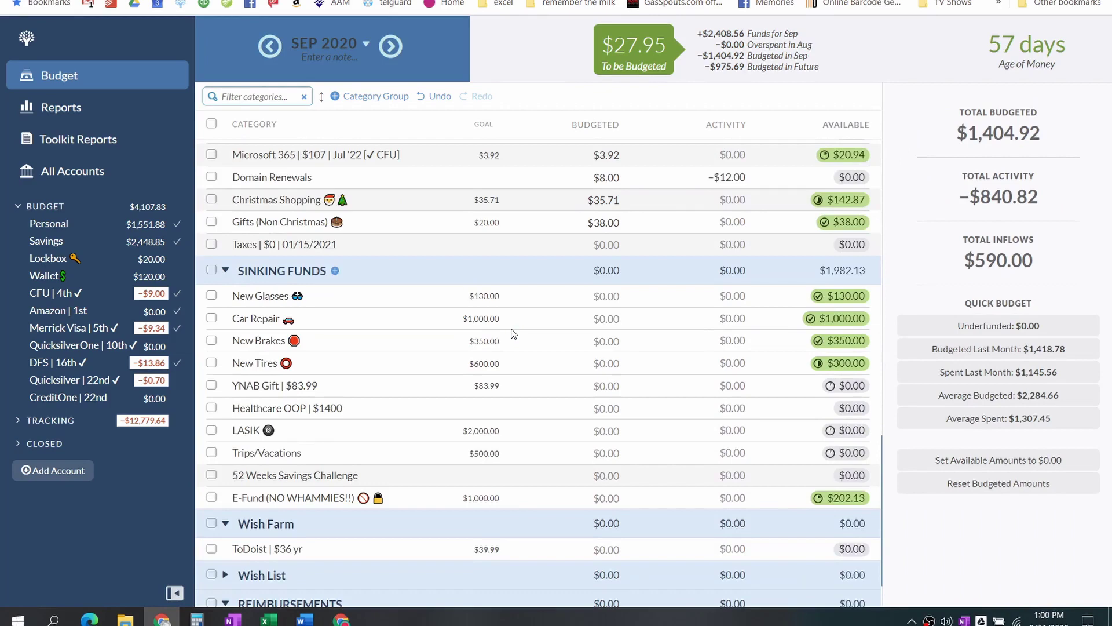
scroll(400, 461, down, 1)
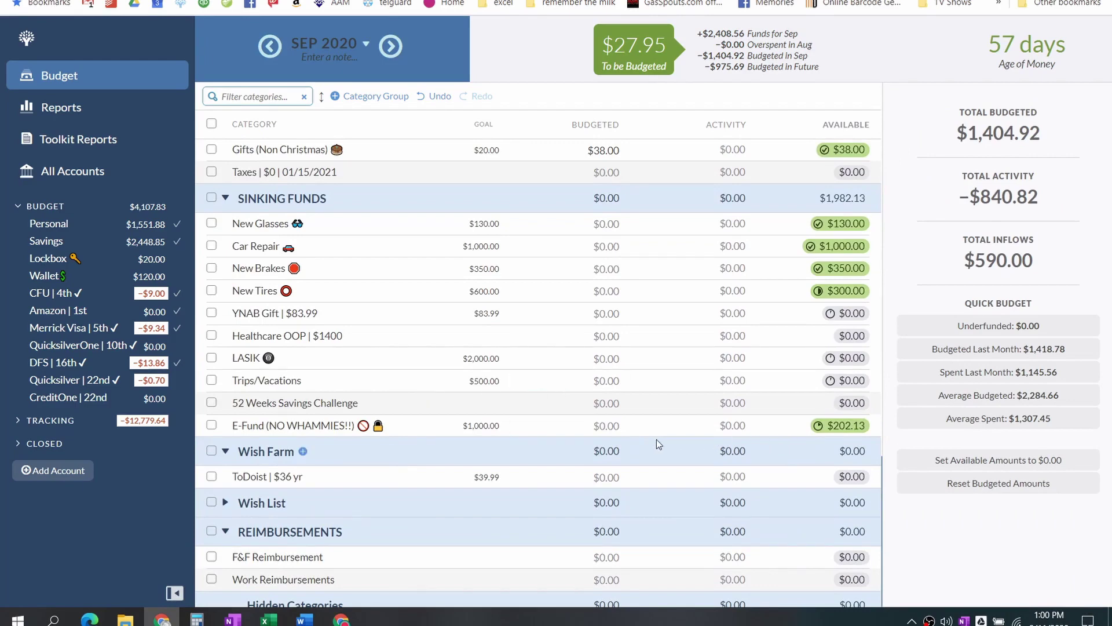
click(579, 408)
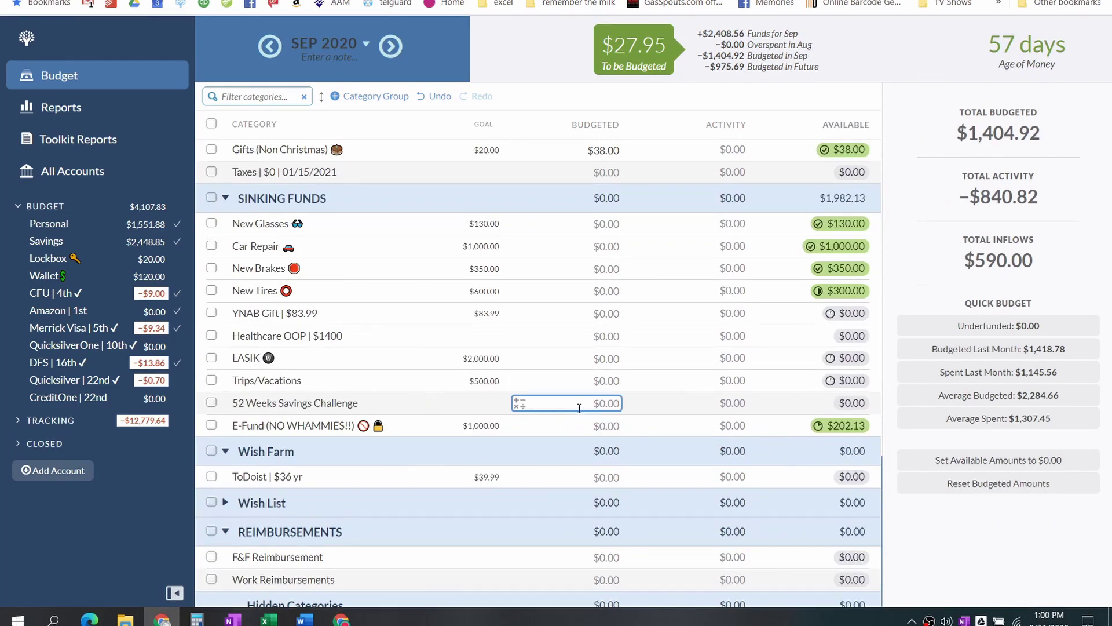
click(618, 404)
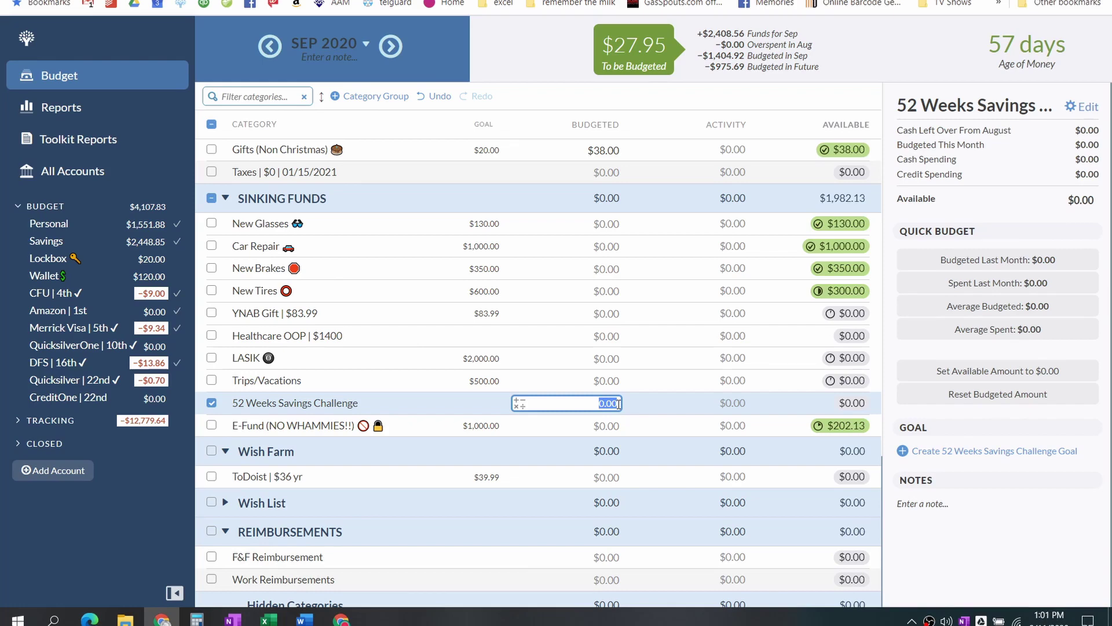
text(1)
key(Return)
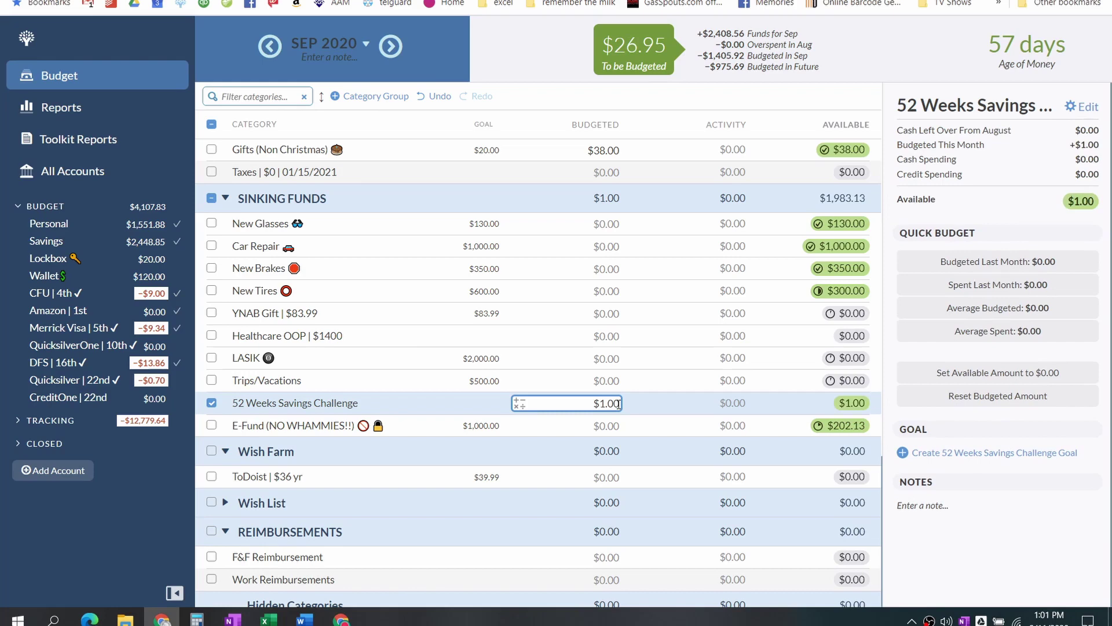
click(536, 291)
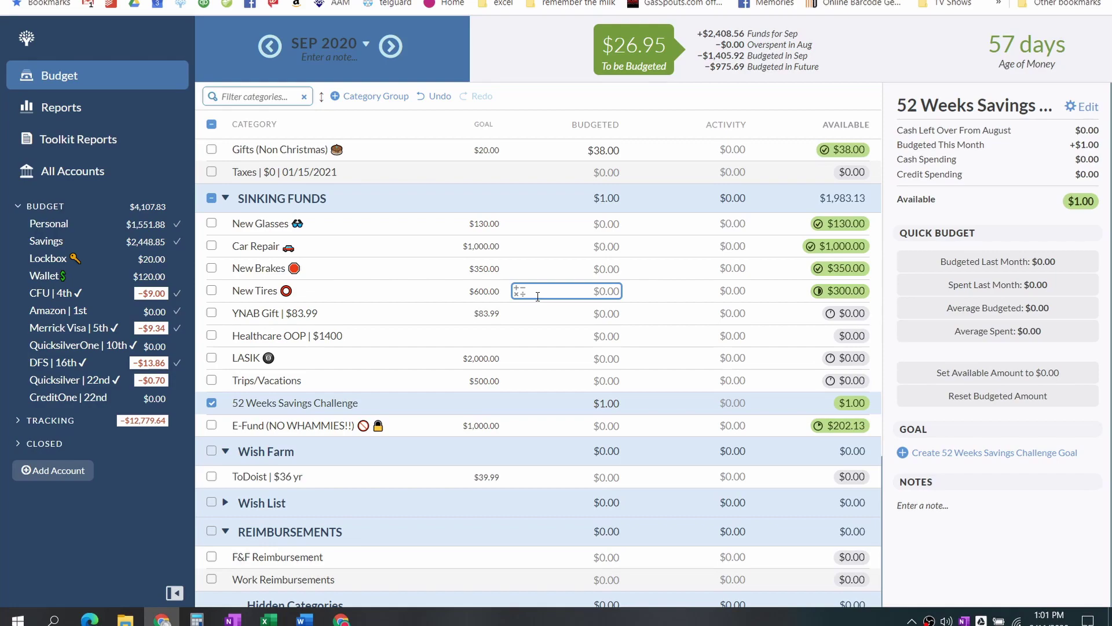
click(211, 403)
Step: Add 26.95 to the September budgeted amount of Groceries under Living Expenses
scroll(585, 382, up, 1)
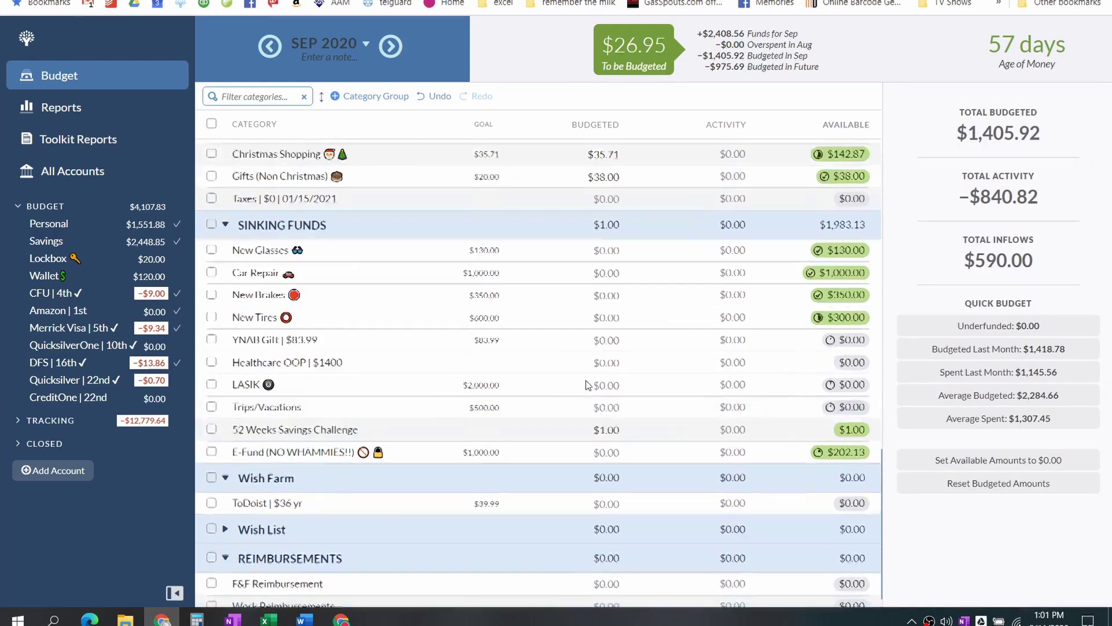
scroll(586, 380, up, 10)
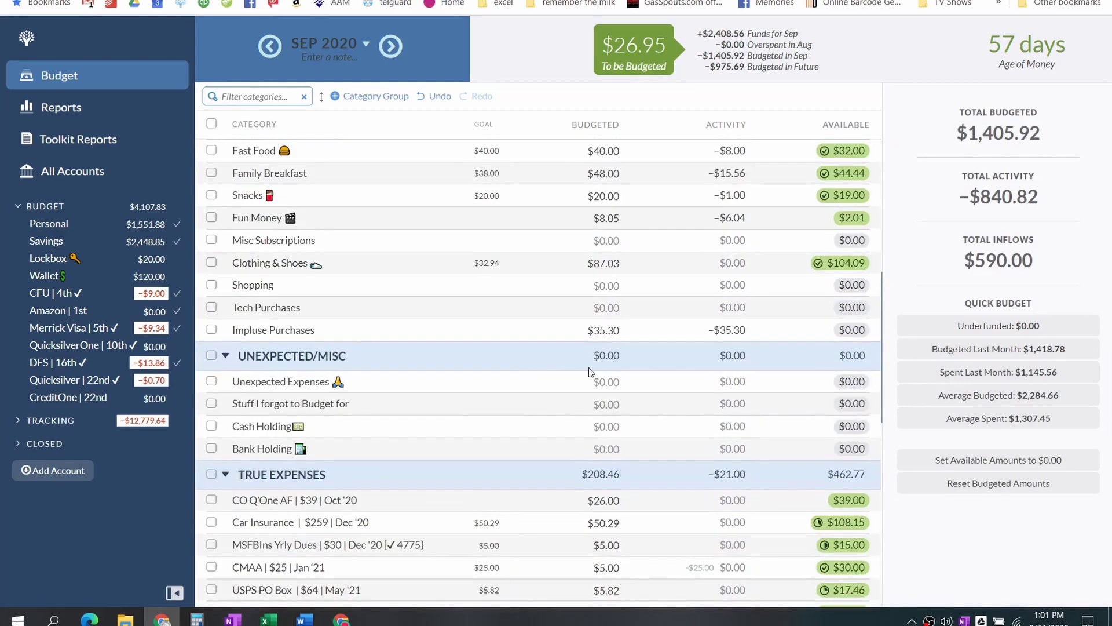
scroll(590, 371, up, 6)
click(618, 327)
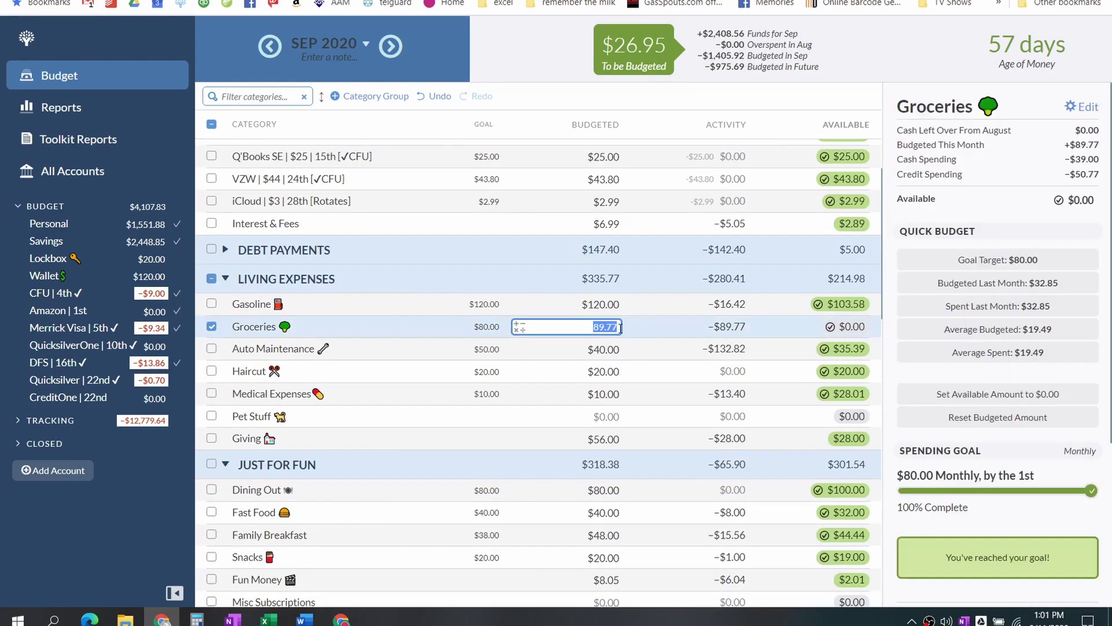
click(620, 327)
text(+26.95)
key(Return)
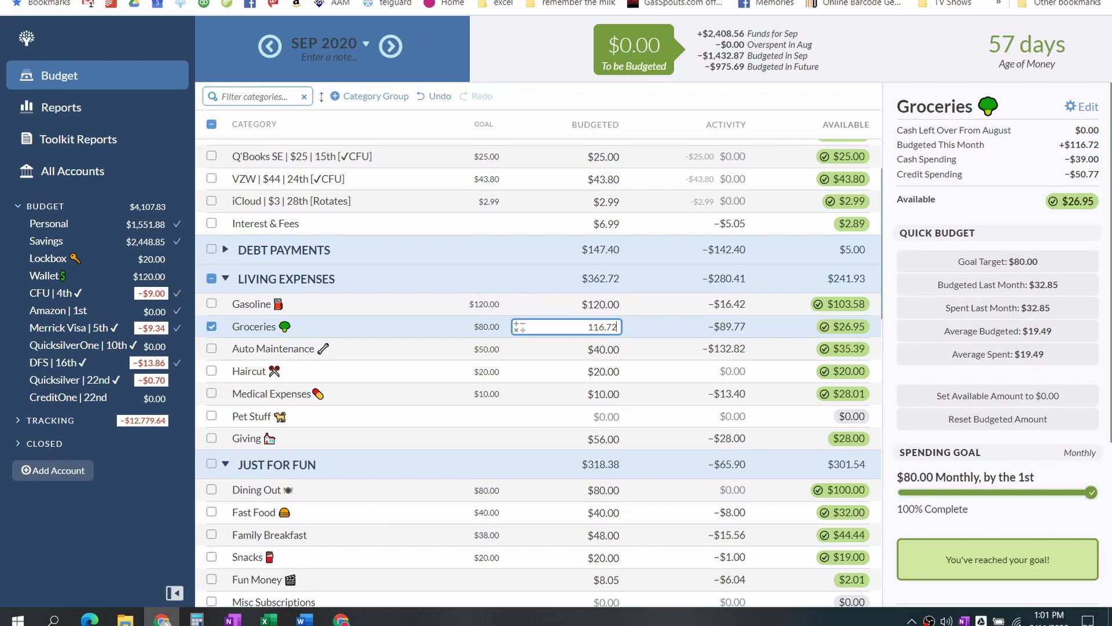
Step: Clear the category selection and view the transactions behind the September activity of Groceries
click(591, 348)
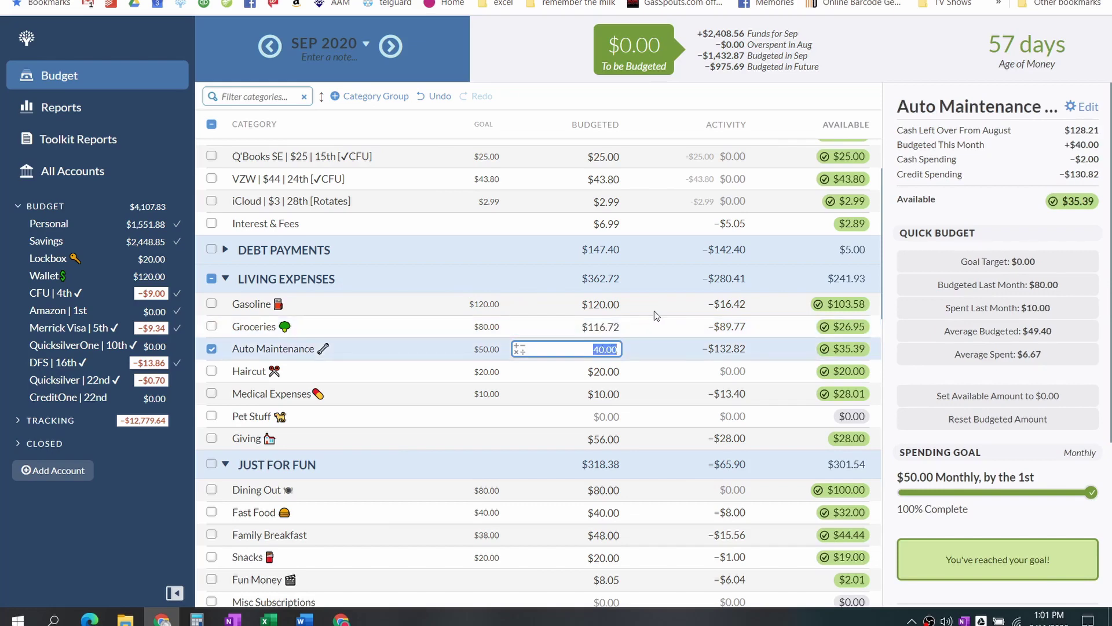
click(587, 327)
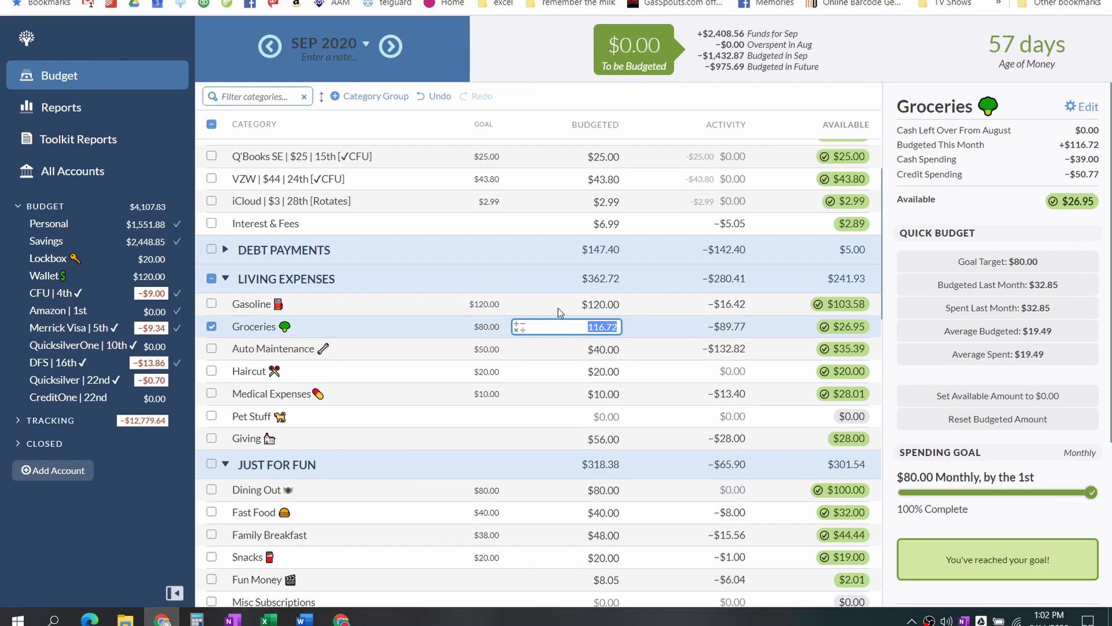
click(212, 327)
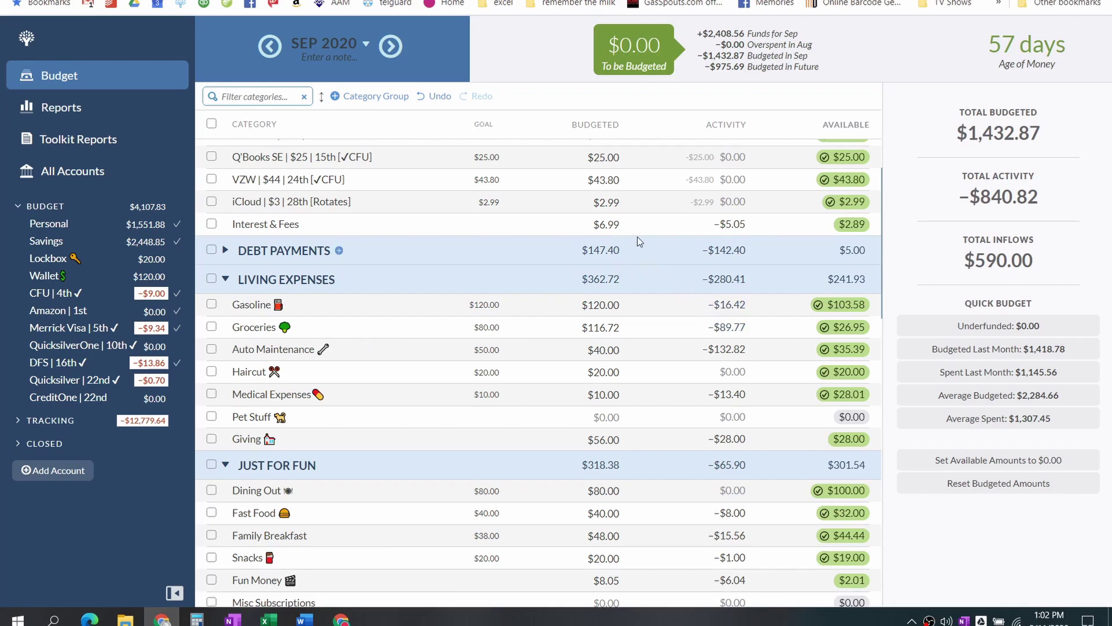
click(727, 327)
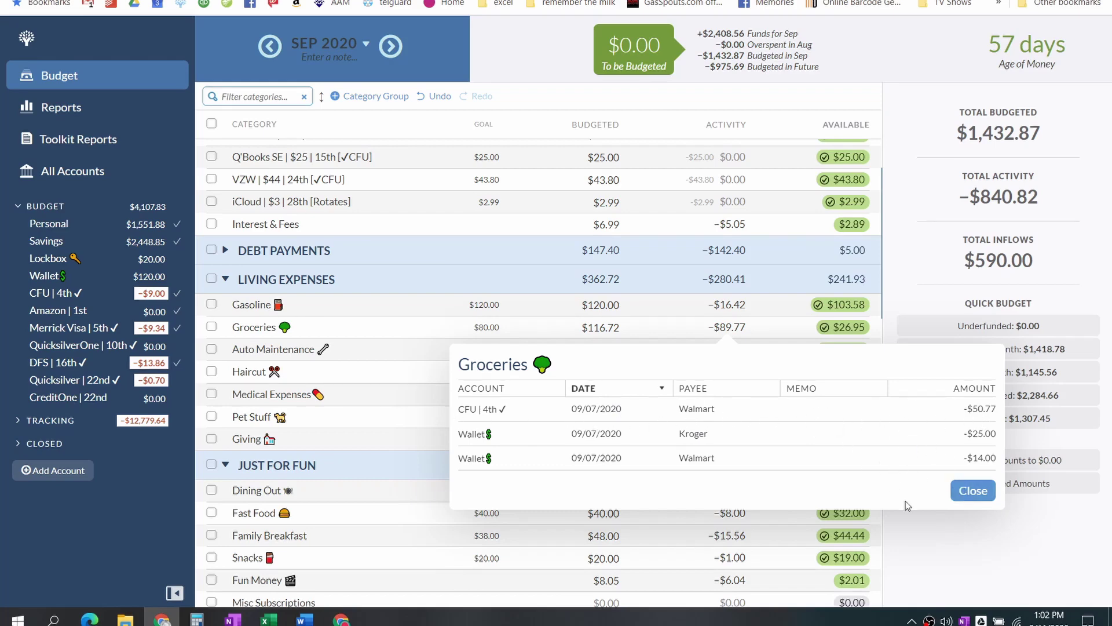
Step: Close the Groceries activity details and look over the September categories from Credit Card Payments to Cash Holding under Unexpected/Misc
click(972, 491)
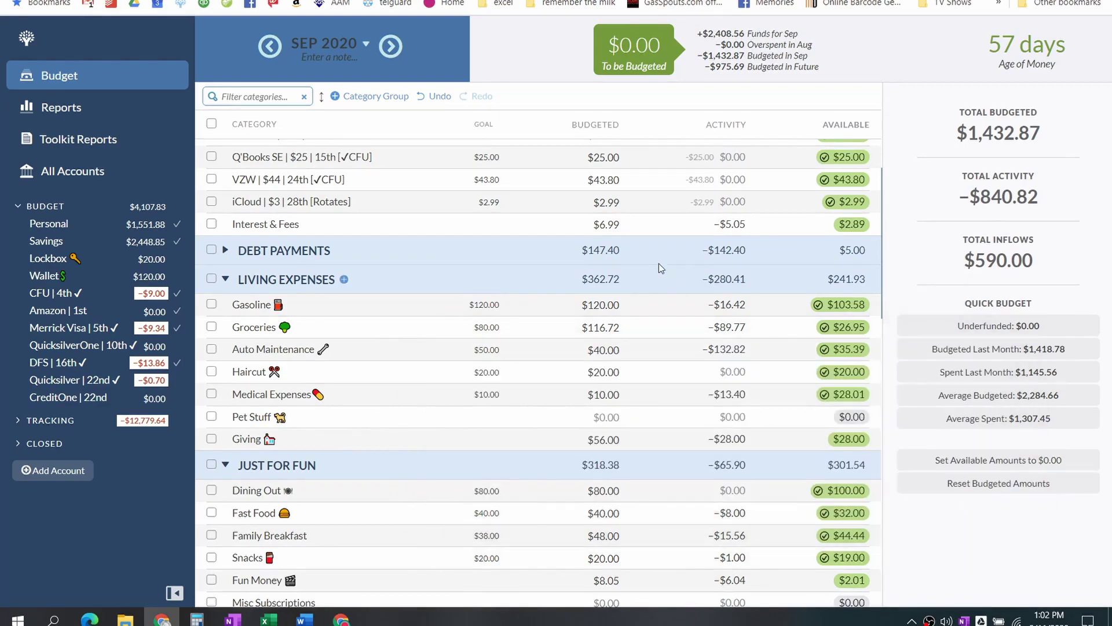
scroll(659, 263, up, 5)
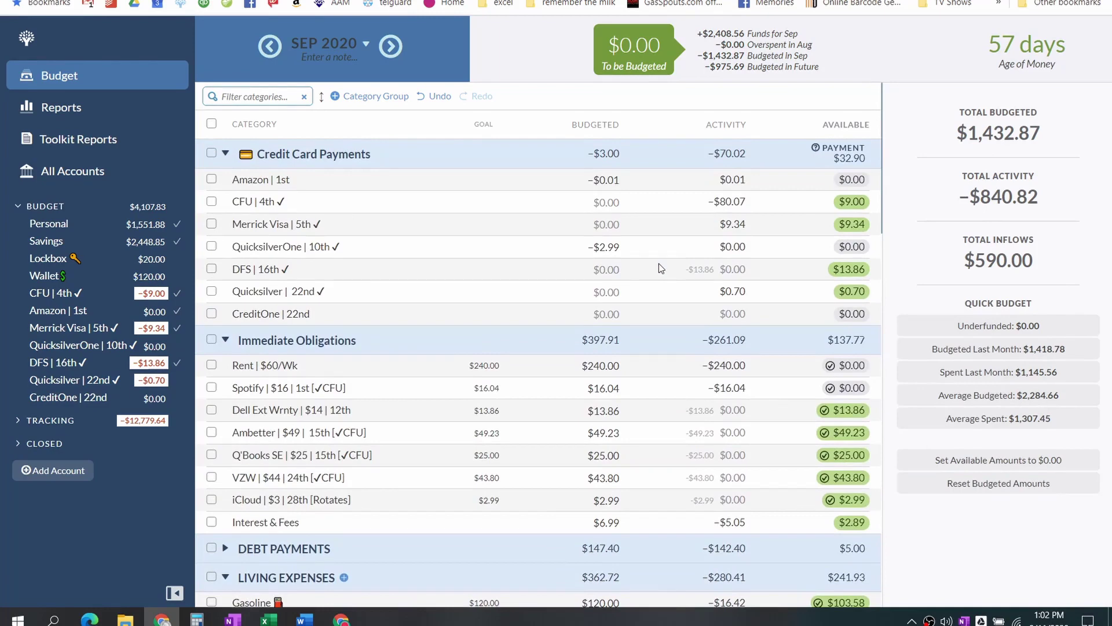
click(514, 230)
scroll(431, 327, down, 5)
scroll(431, 328, up, 5)
scroll(450, 300, down, 10)
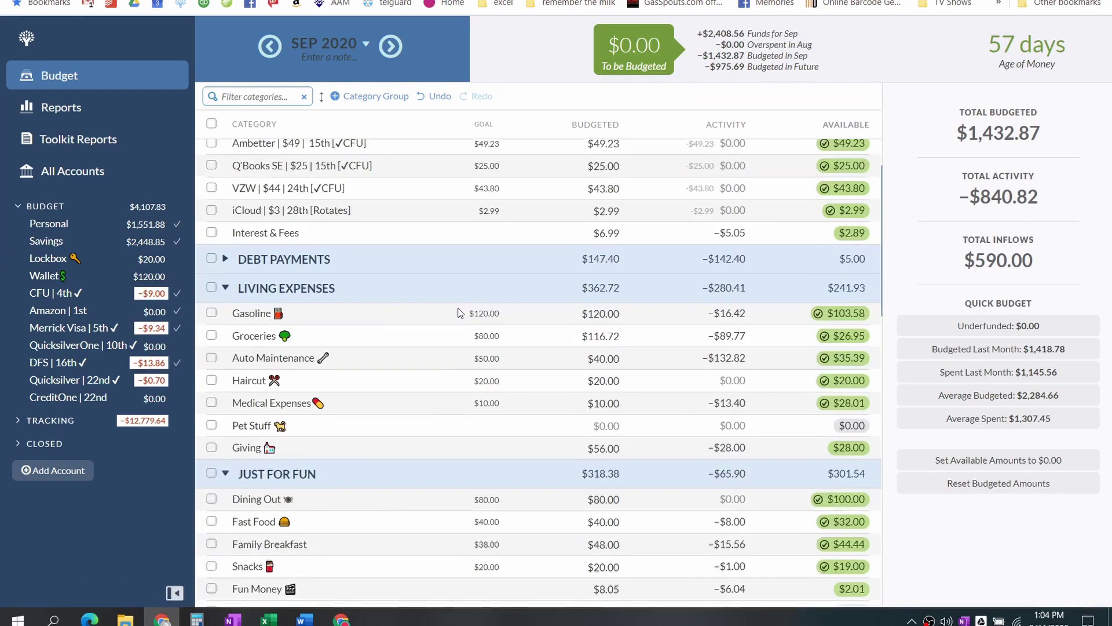
scroll(459, 312, down, 4)
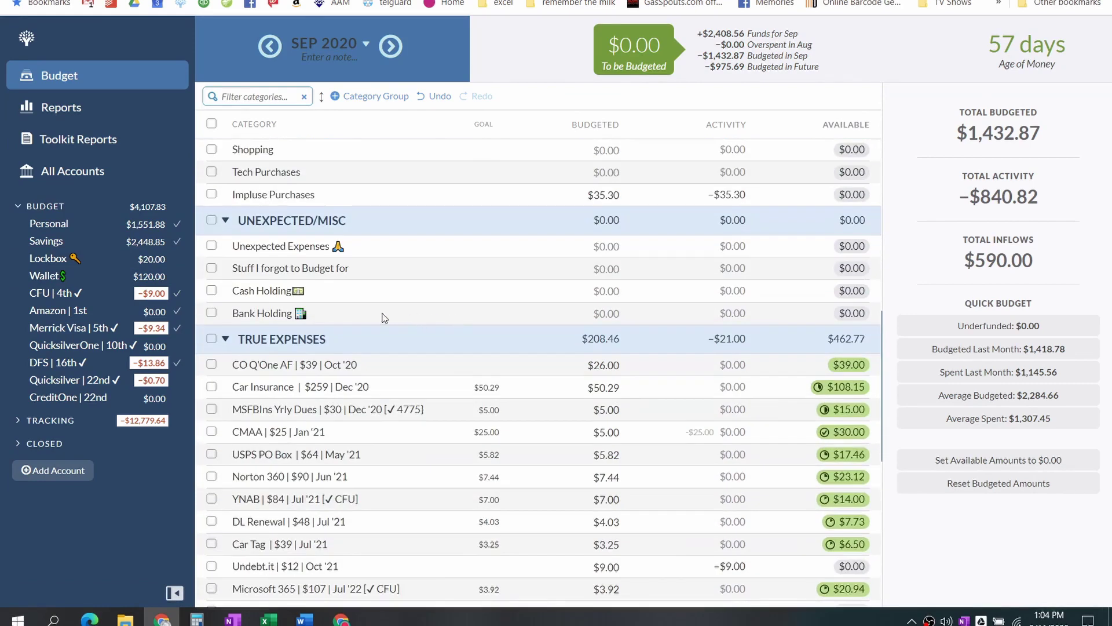
click(619, 291)
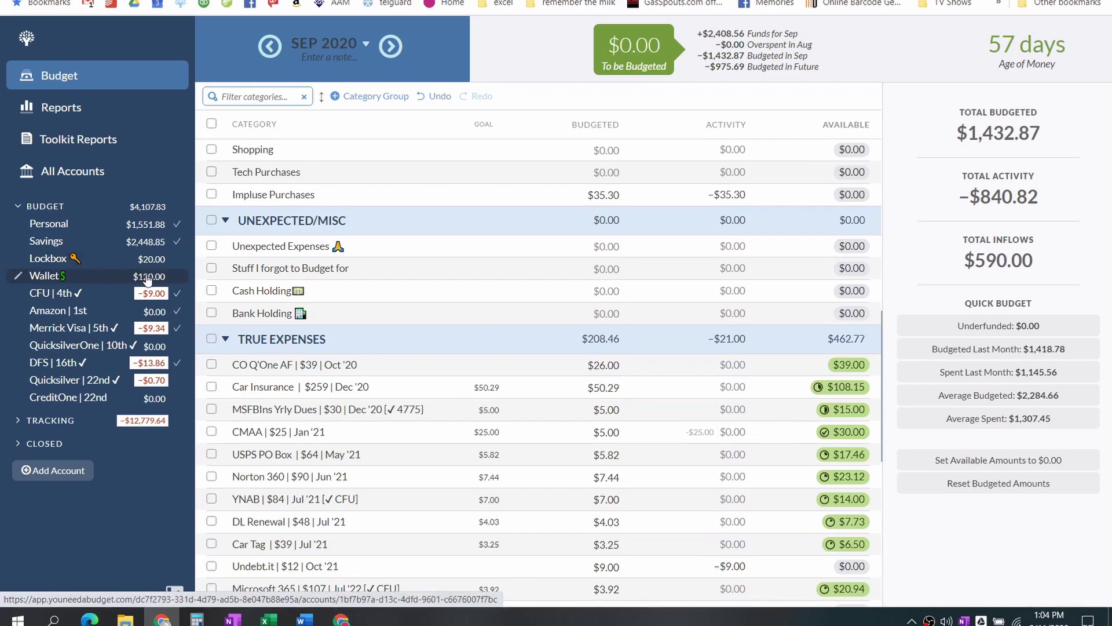
click(591, 291)
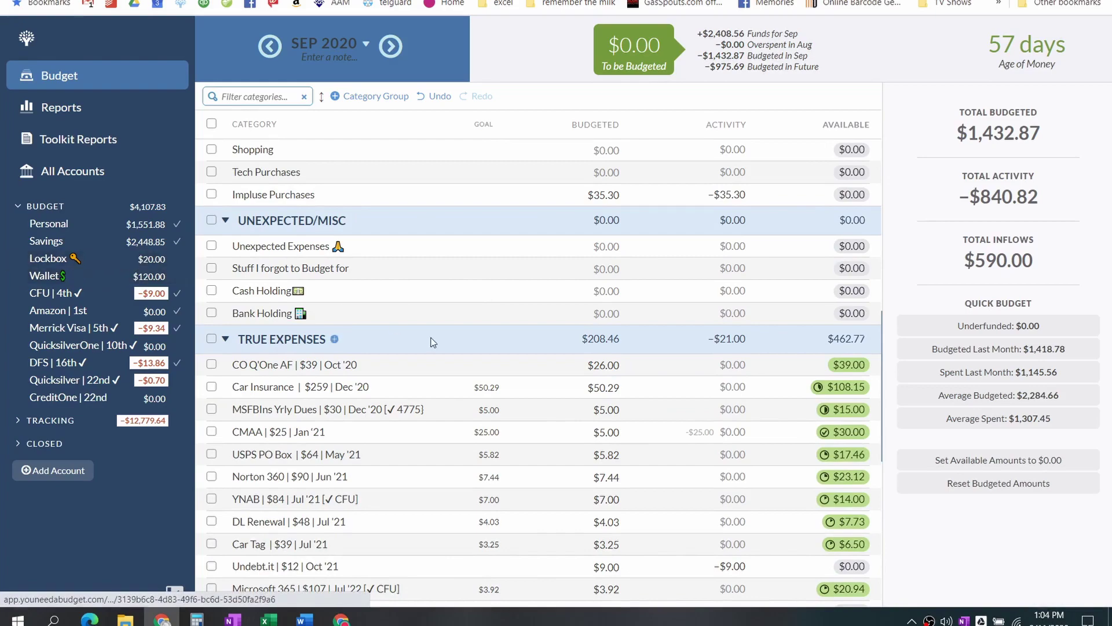
Step: Review the September categories again, from Credit Card Payments and Immediate Obligations through Living Expenses, Just for Fun and Unexpected/Misc
scroll(428, 343, up, 8)
scroll(667, 340, up, 5)
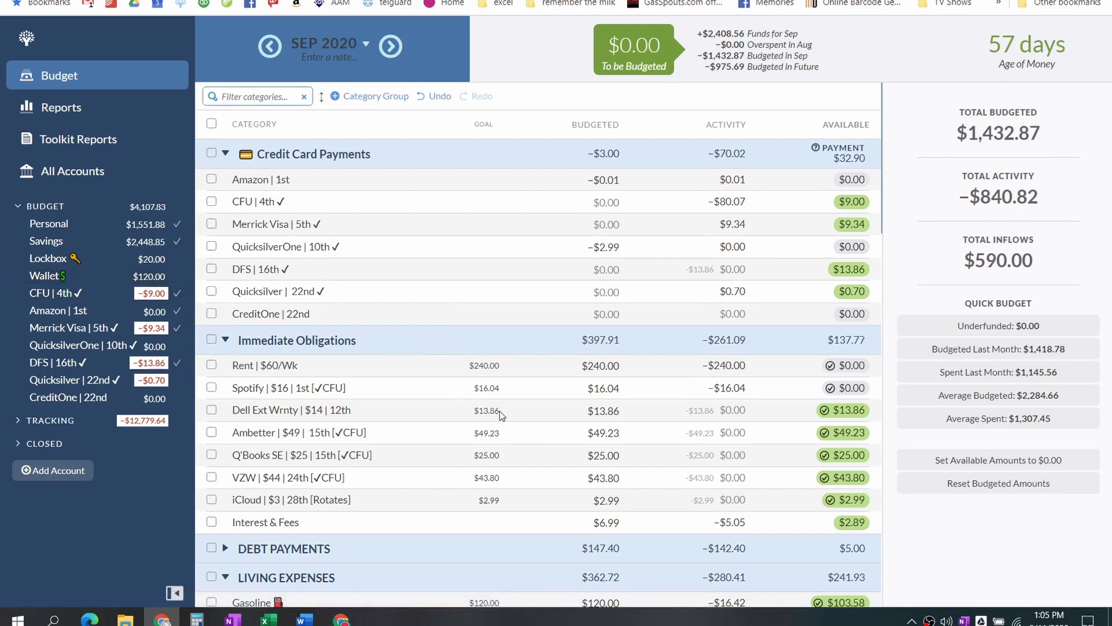
scroll(502, 415, down, 6)
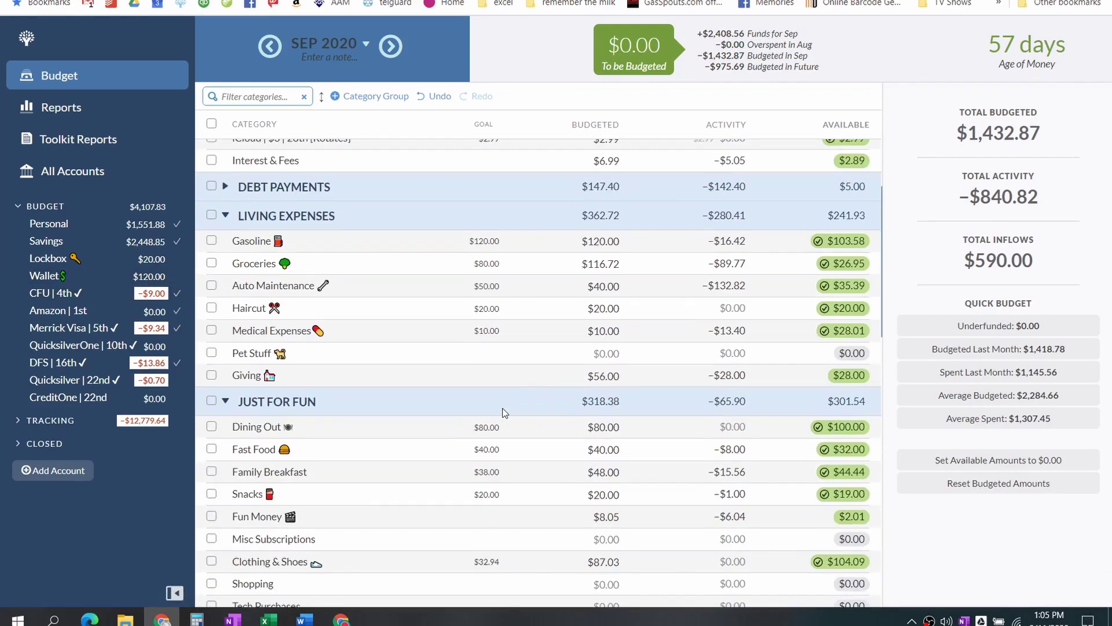
scroll(505, 413, down, 4)
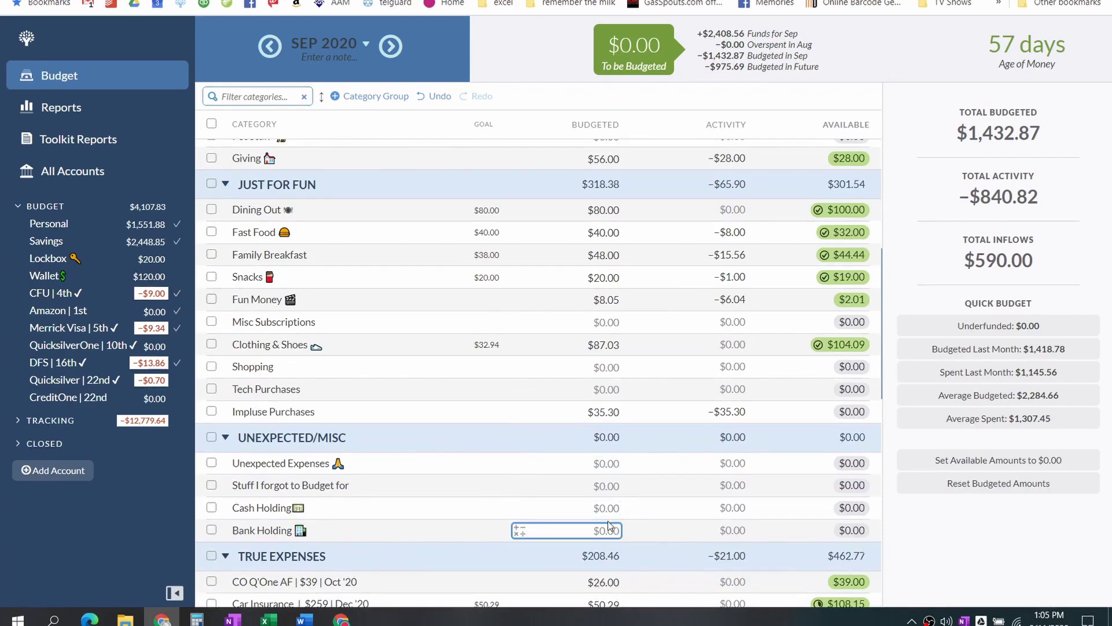
scroll(486, 447, up, 10)
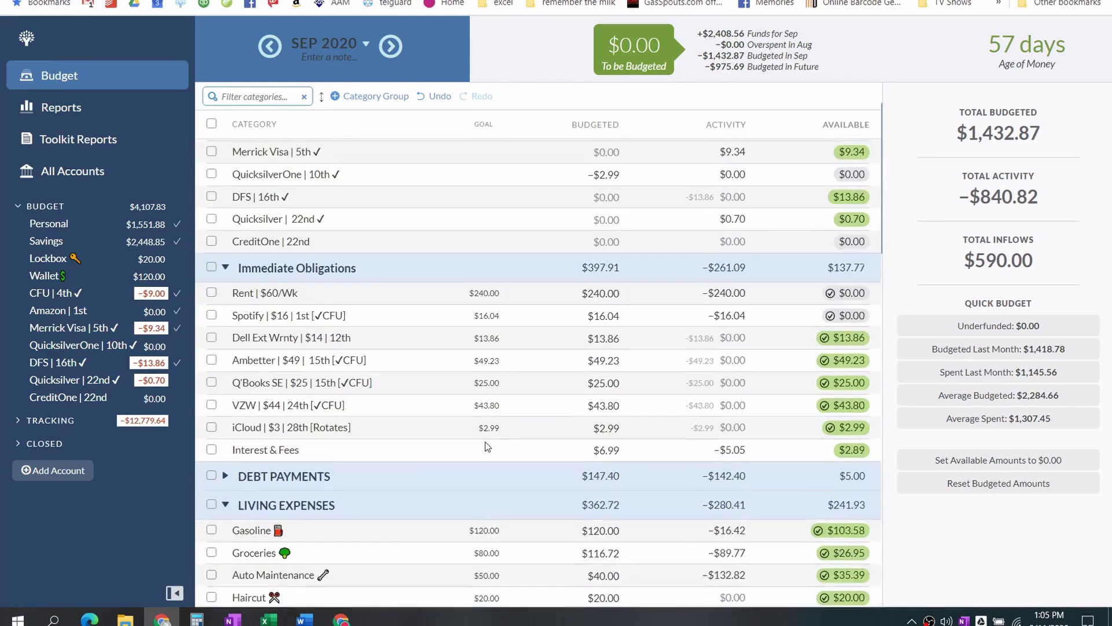
scroll(487, 447, up, 1)
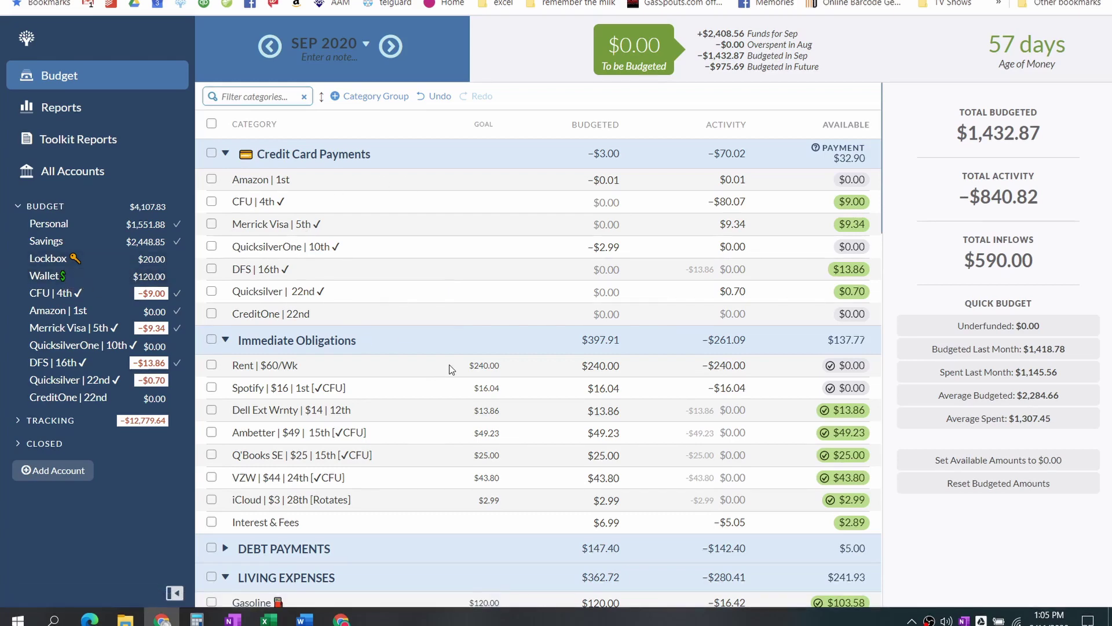
scroll(452, 369, down, 2)
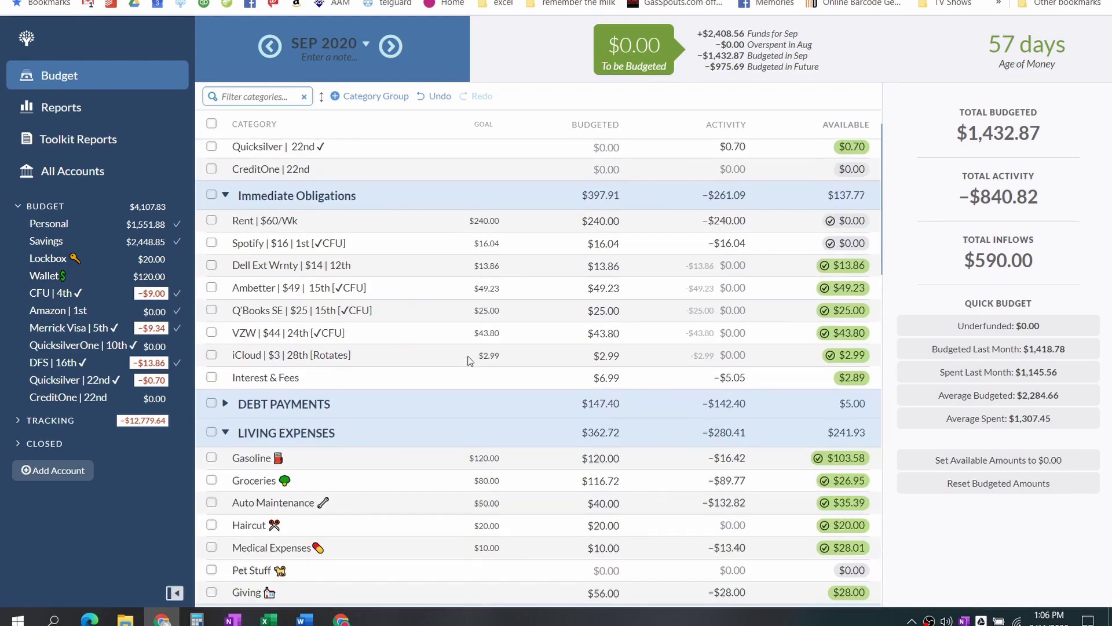
scroll(438, 348, up, 2)
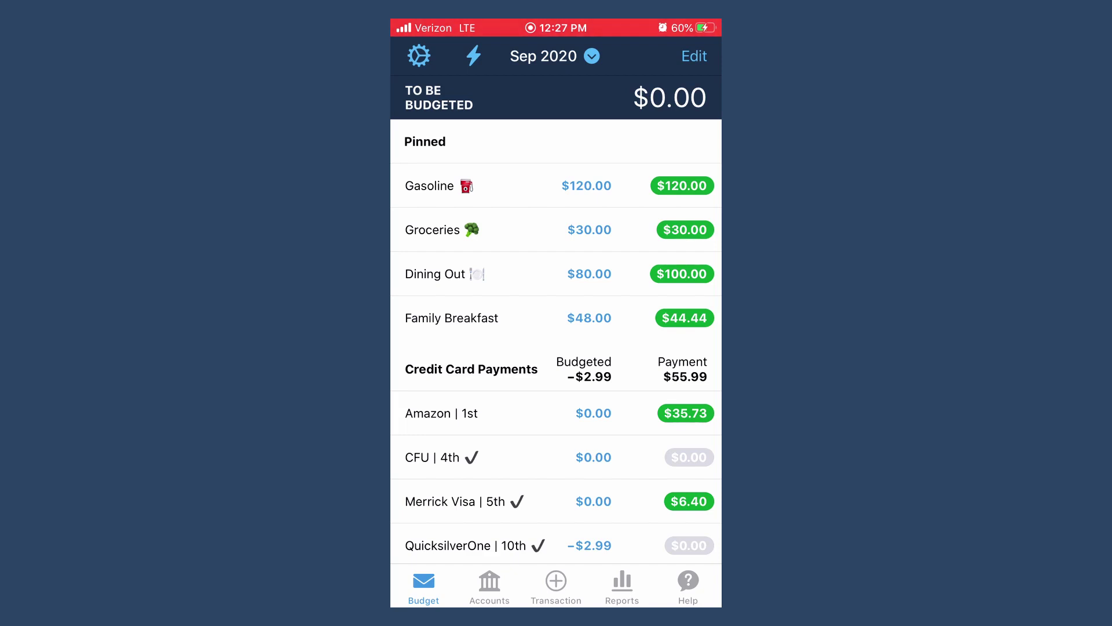
Step: In the YNAB mobile app, view the transactions of the Wallet account and return to the accounts list
click(490, 585)
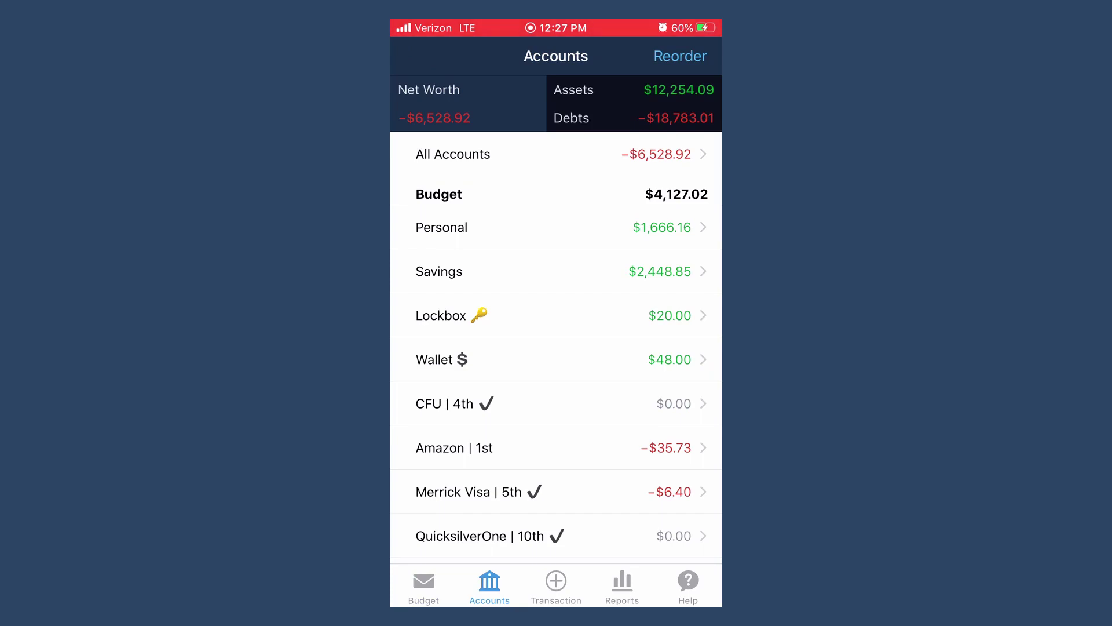
click(556, 360)
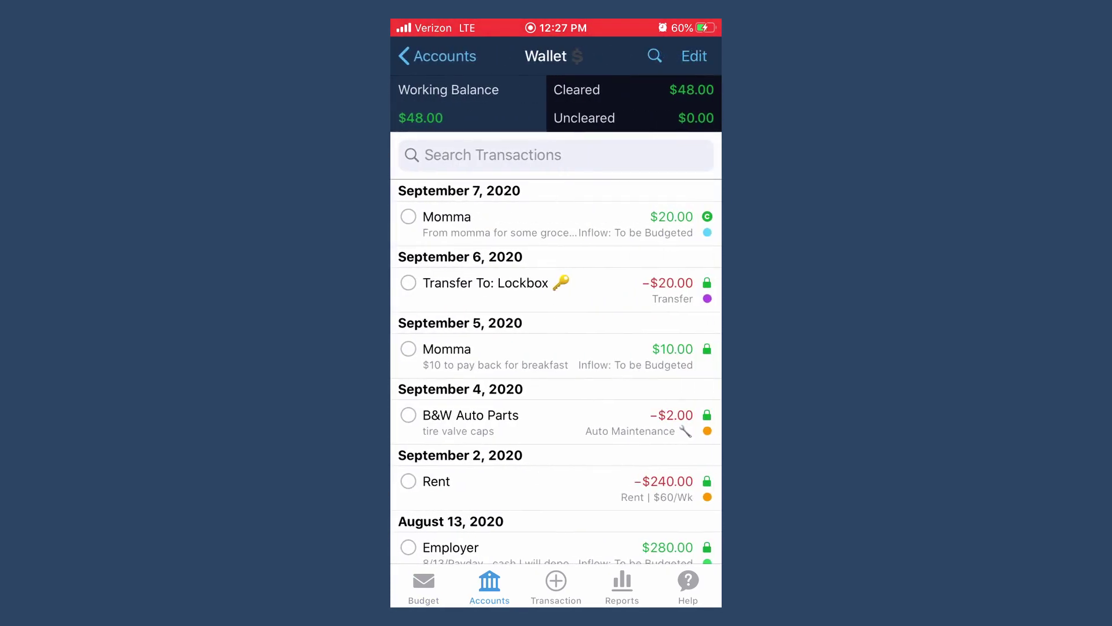
click(438, 56)
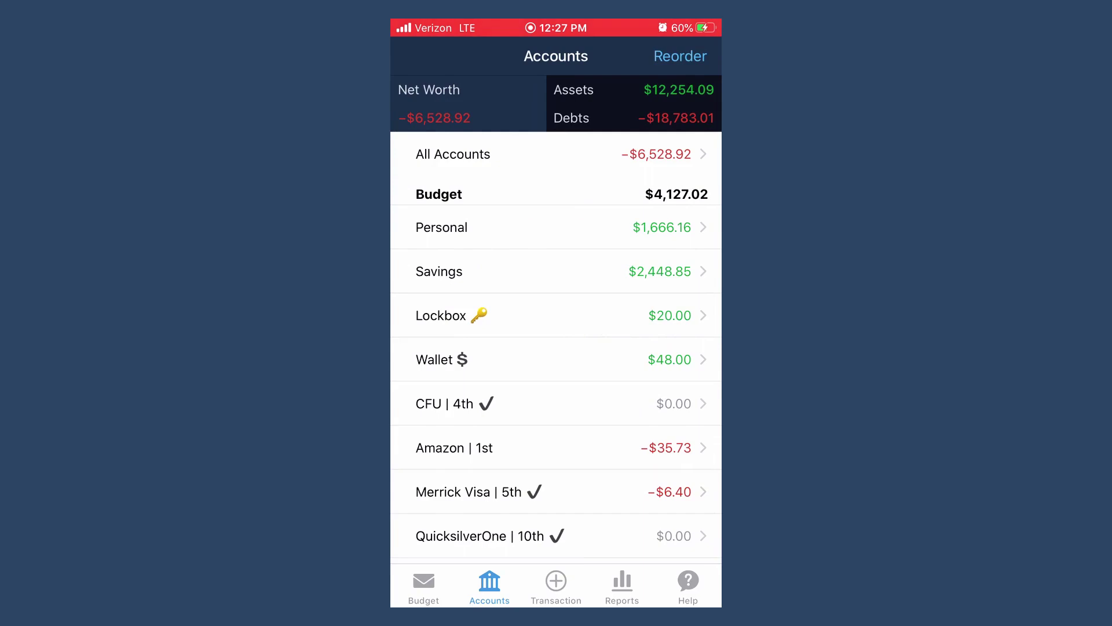
Step: Examine the Sep 2020 mobile budget down to Sinking Funds and return to Cash Holding under Unexpected/Misc
click(424, 586)
scroll(556, 348, down, 15)
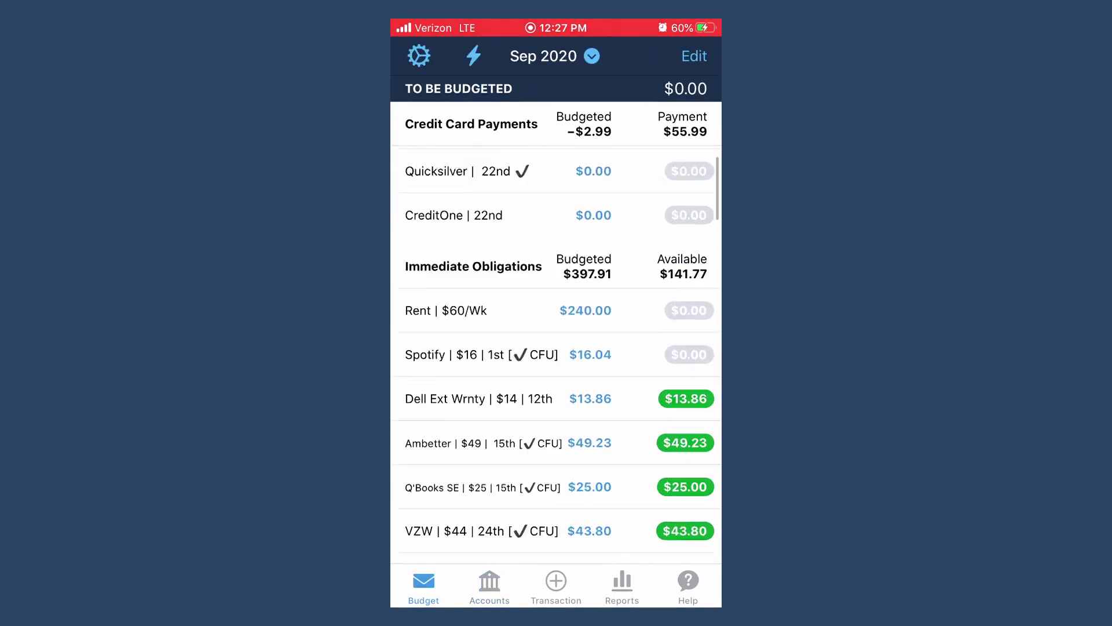
scroll(556, 347, down, 8)
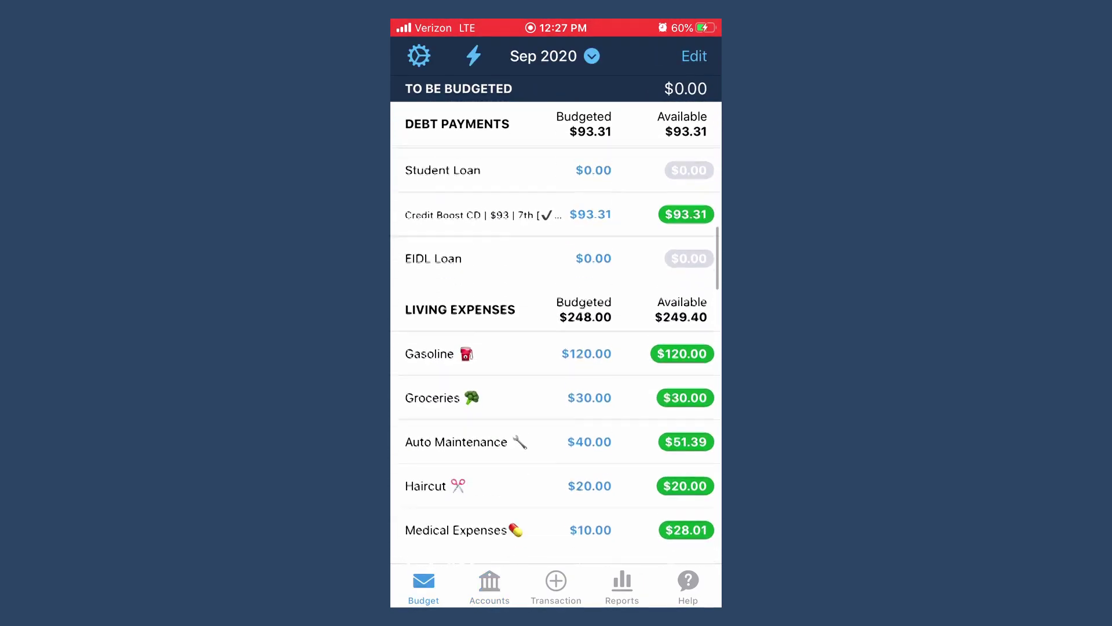
scroll(556, 347, down, 1)
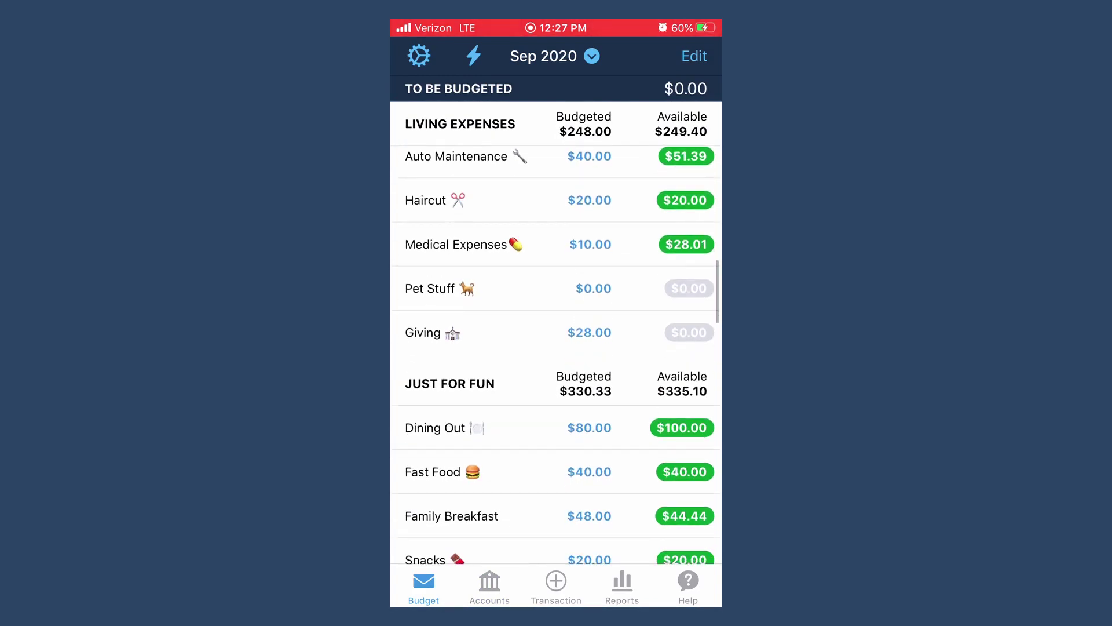
scroll(556, 348, down, 15)
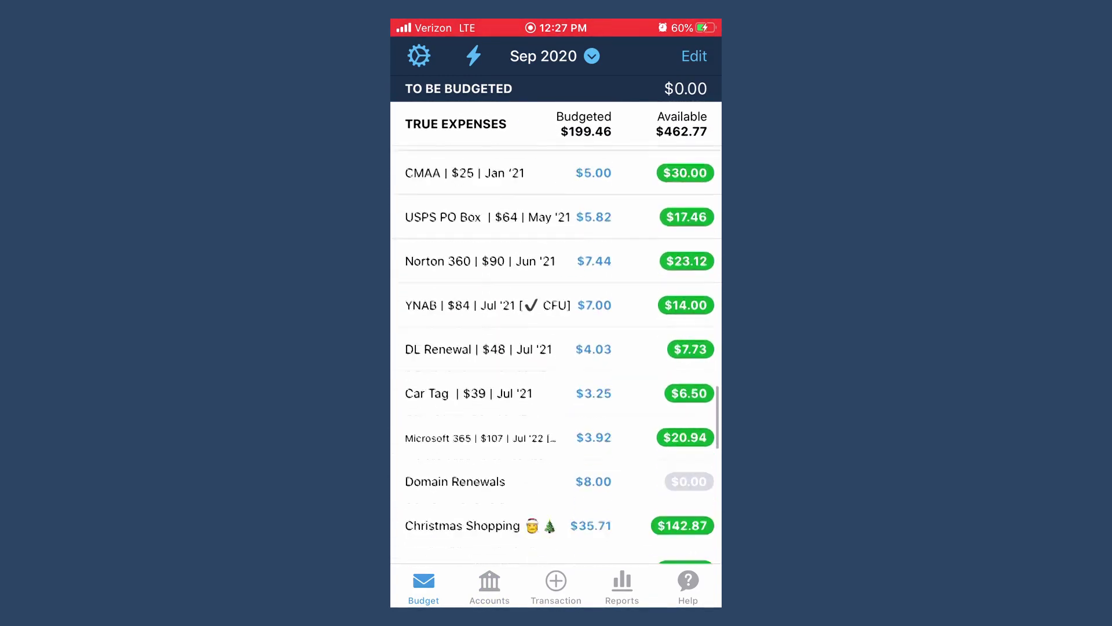
scroll(556, 348, down, 10)
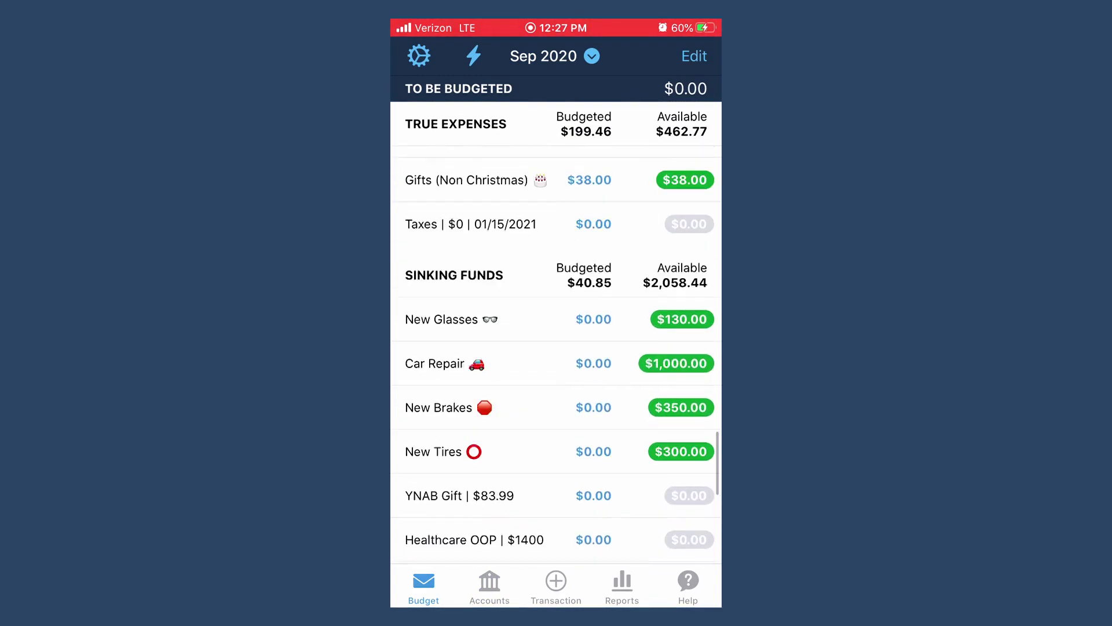
scroll(556, 348, up, 10)
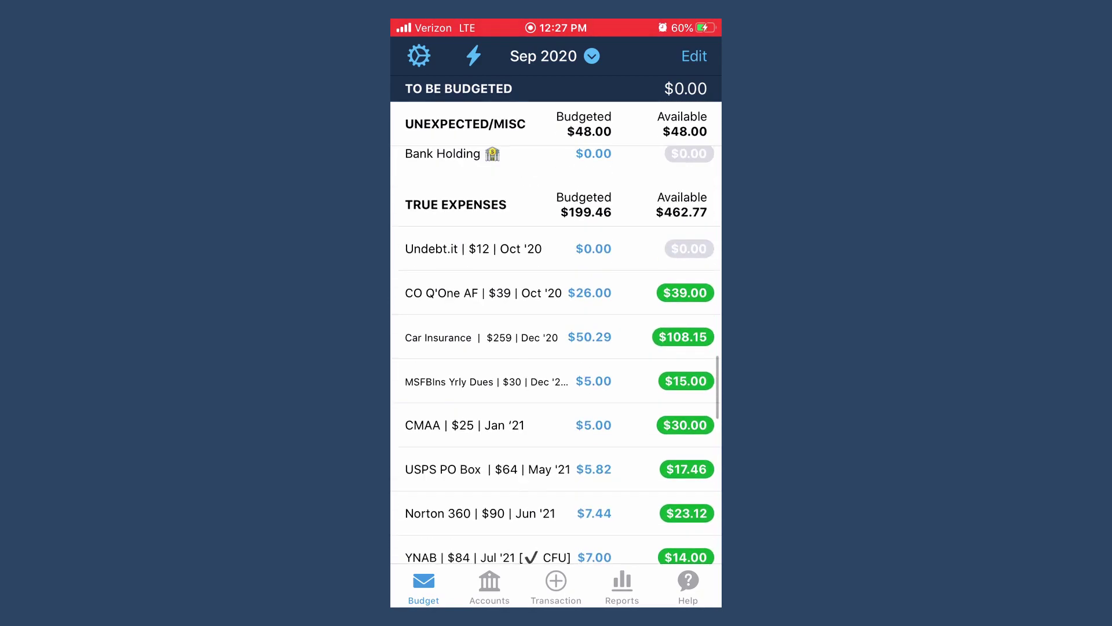
scroll(556, 347, up, 4)
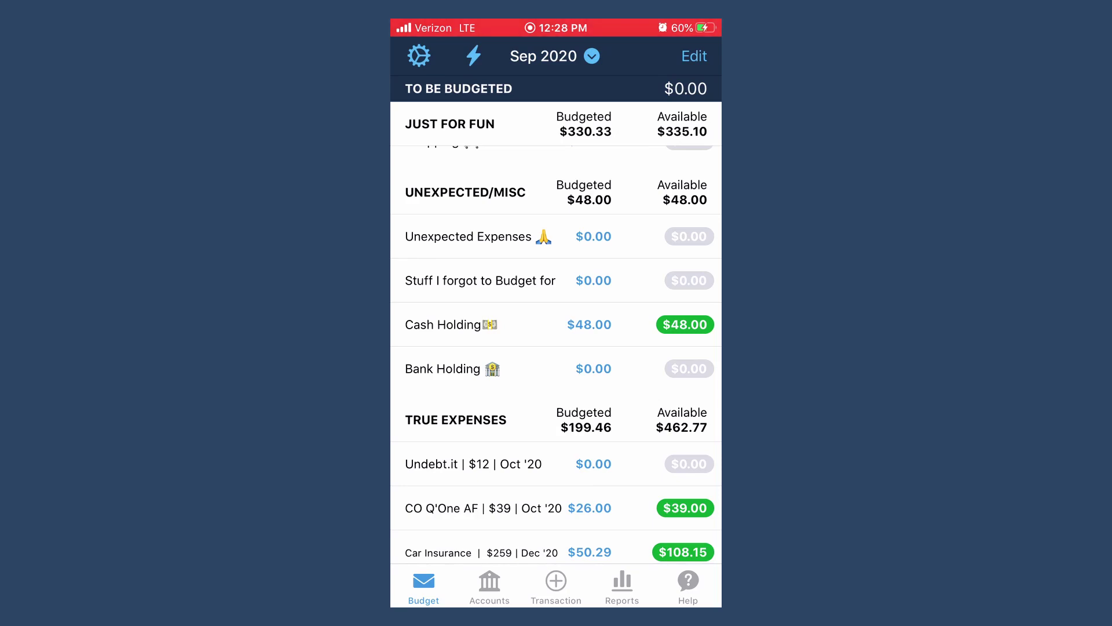
Step: Look over the Immediate Obligations, Living Expenses and Just for Fun categories in the mobile budget
scroll(556, 353, up, 15)
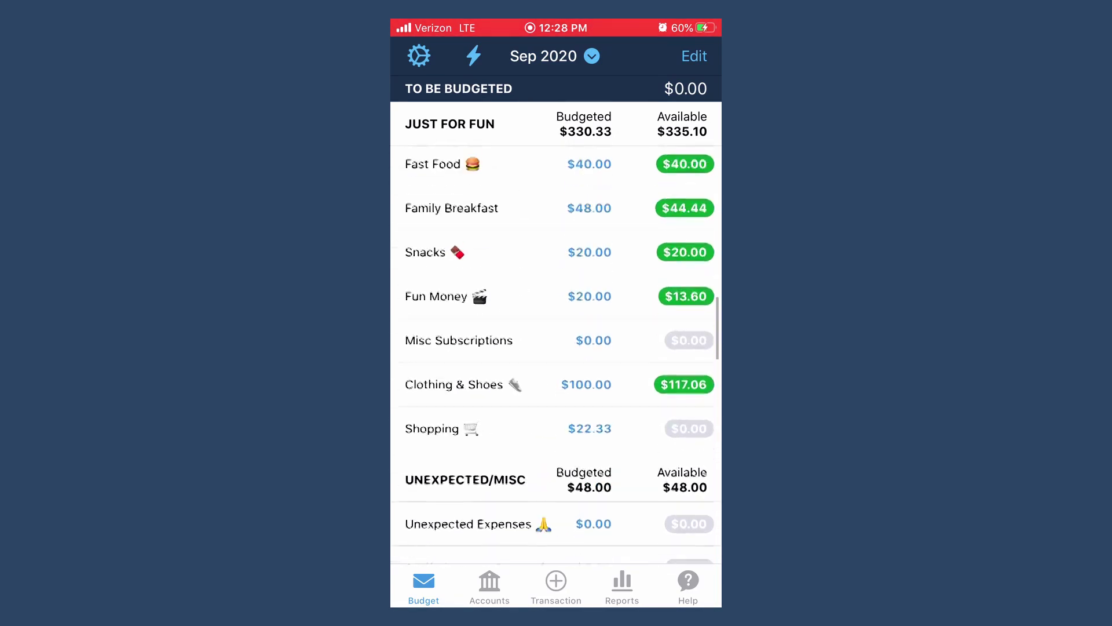
scroll(556, 353, up, 15)
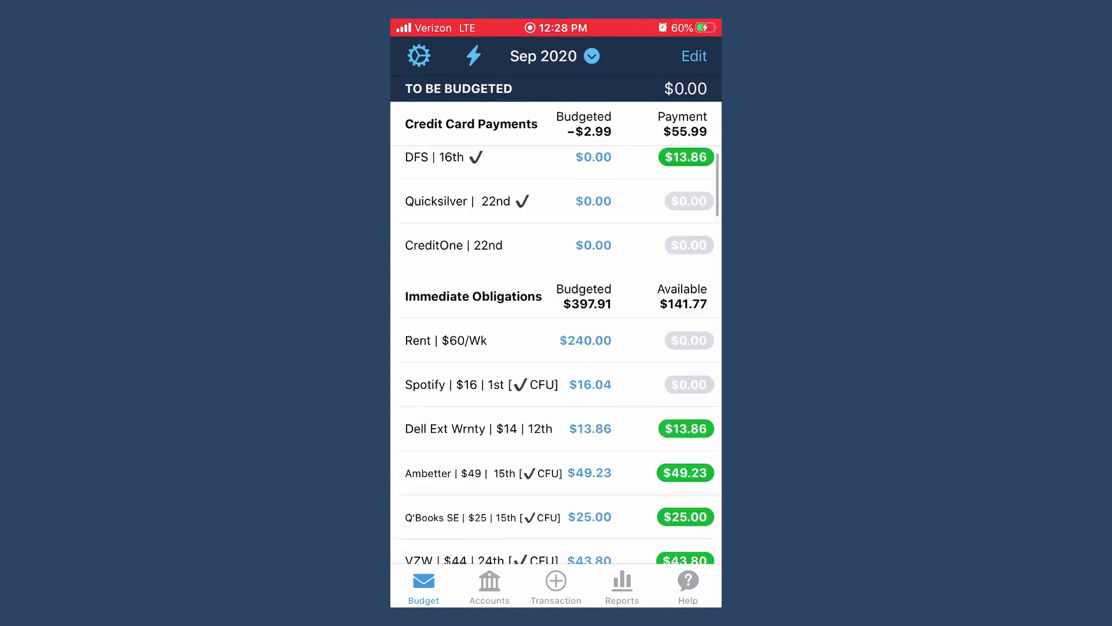
scroll(556, 341, down, 15)
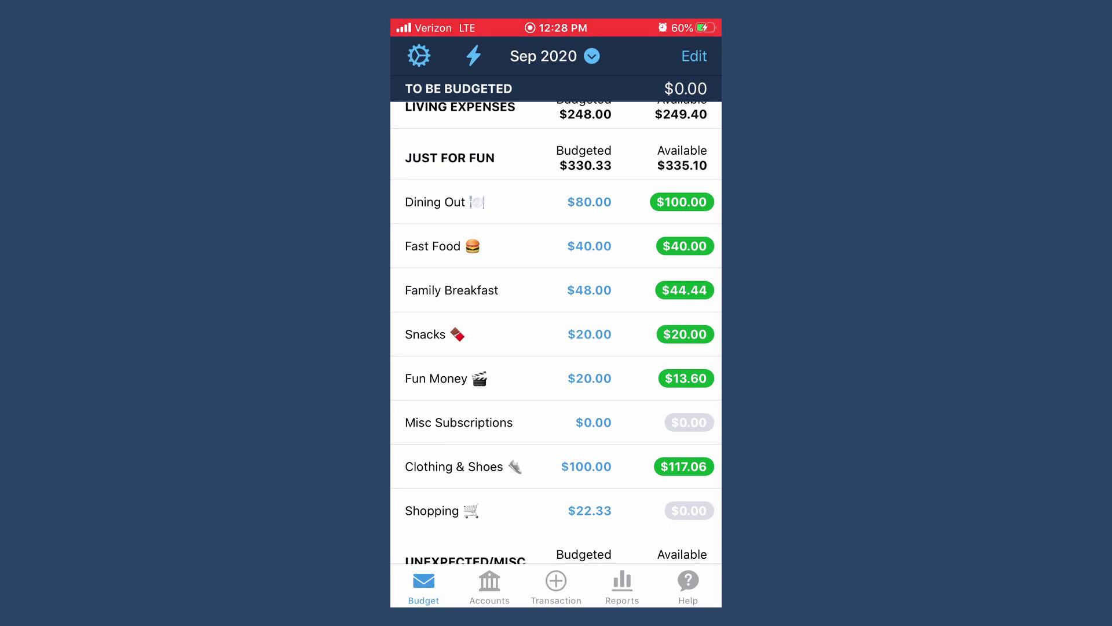
scroll(556, 348, up, 5)
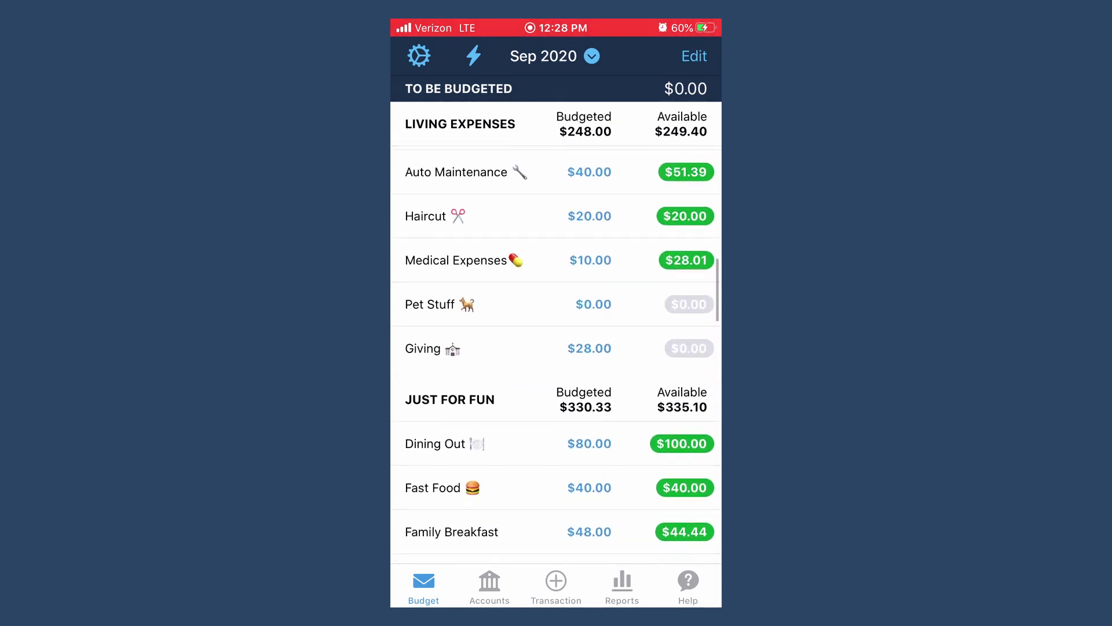
scroll(556, 347, down, 3)
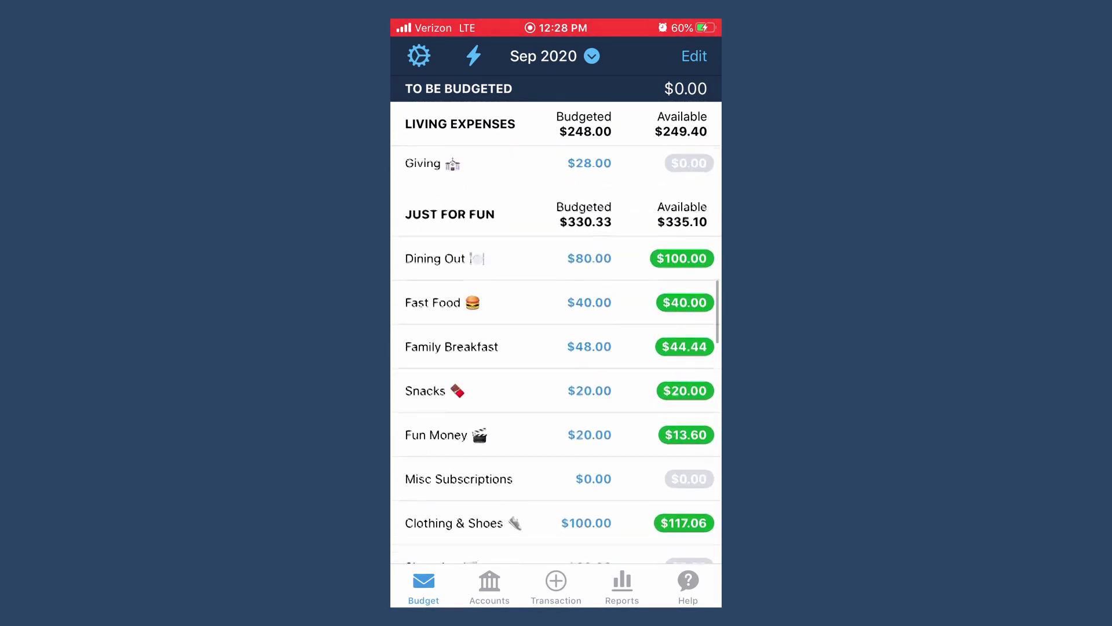
Step: Start a new transaction in the Wallet account with an outflow of $8.00
click(490, 585)
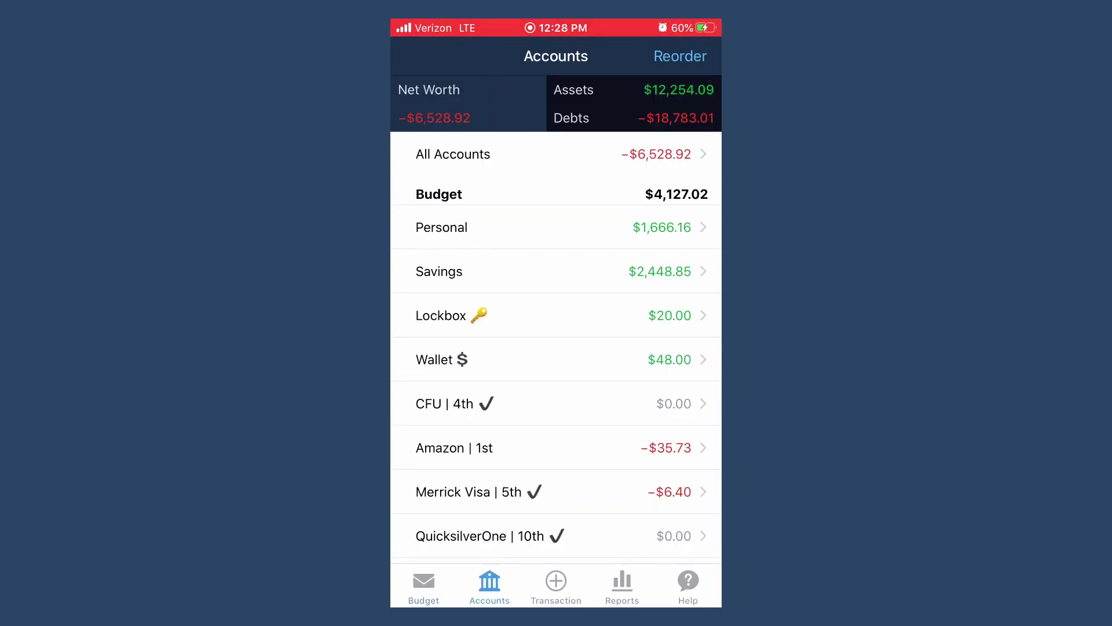
click(441, 360)
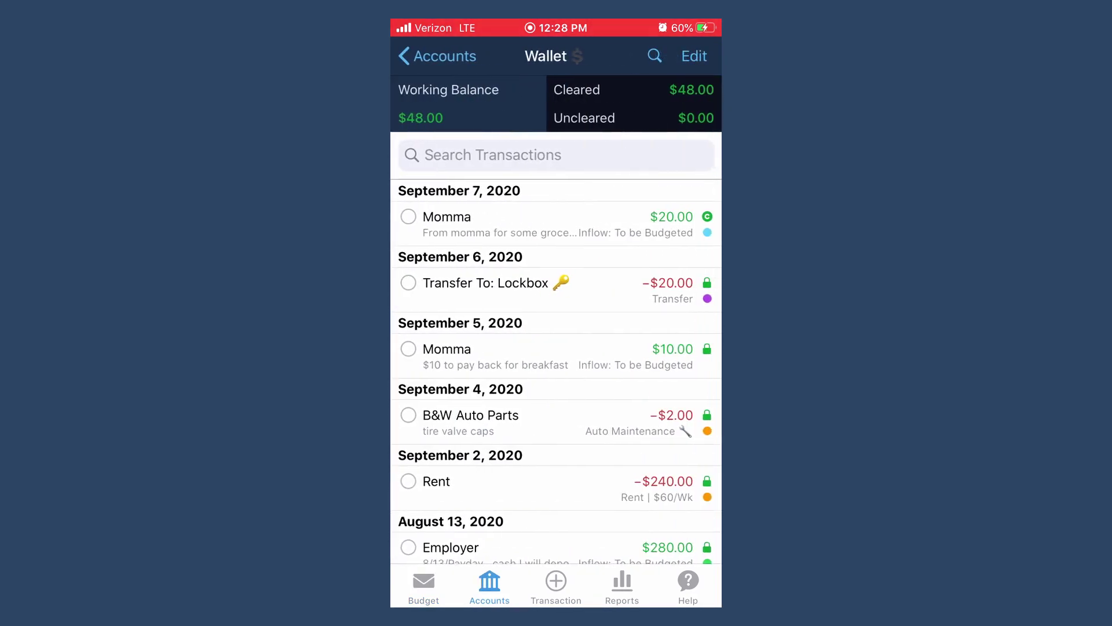
click(556, 585)
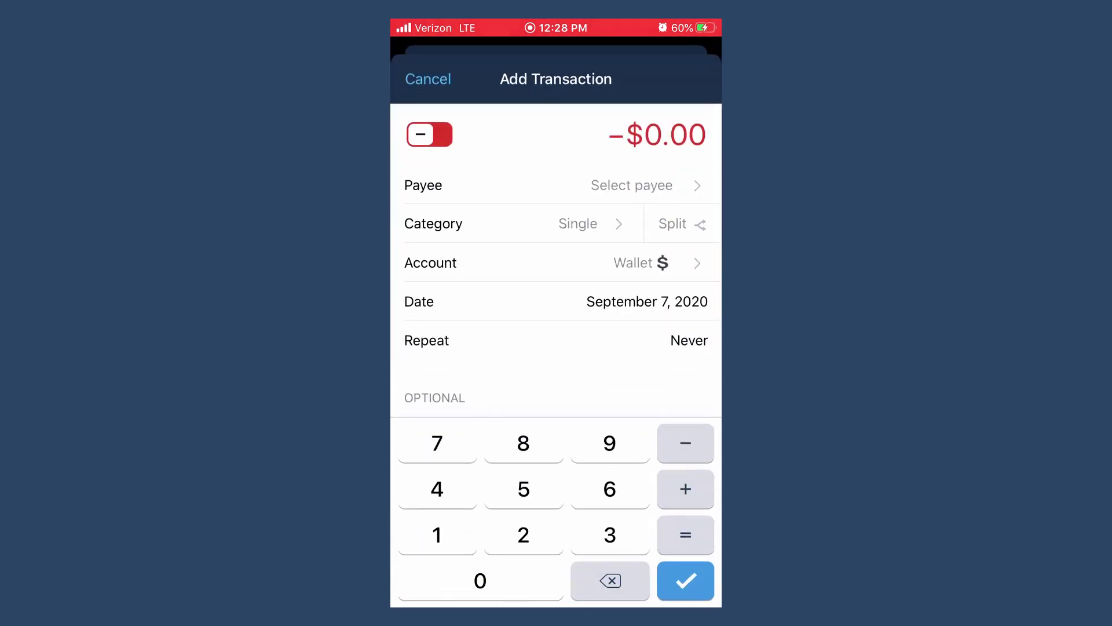
click(523, 443)
Step: Create "Taco Bell" as the payee of the $8.00 Wallet transaction
click(557, 186)
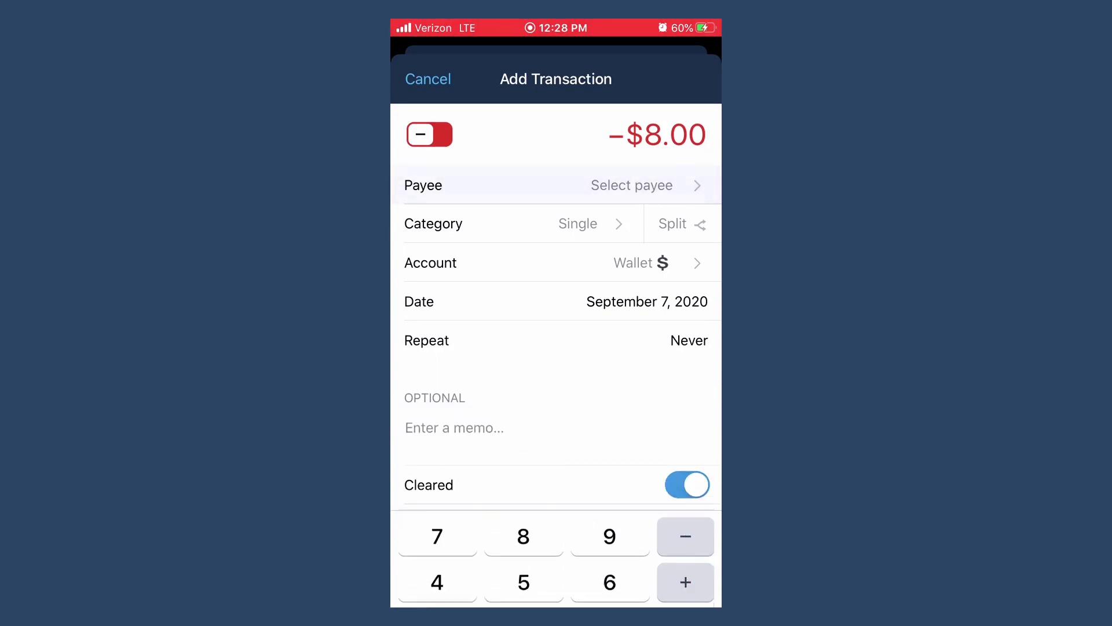
text(Tac)
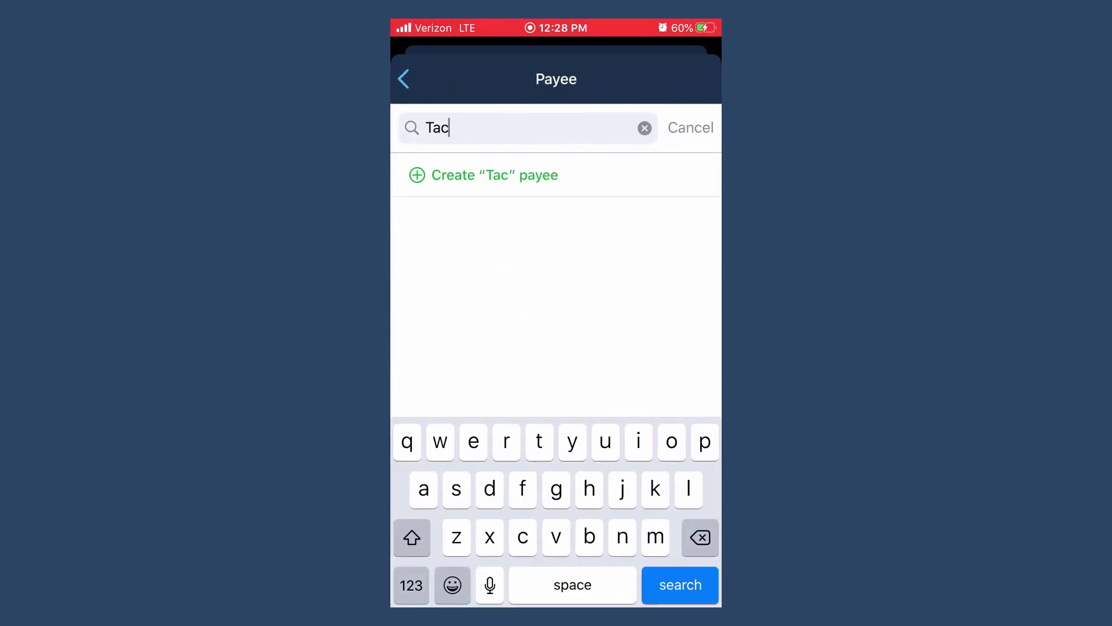
text(o bell)
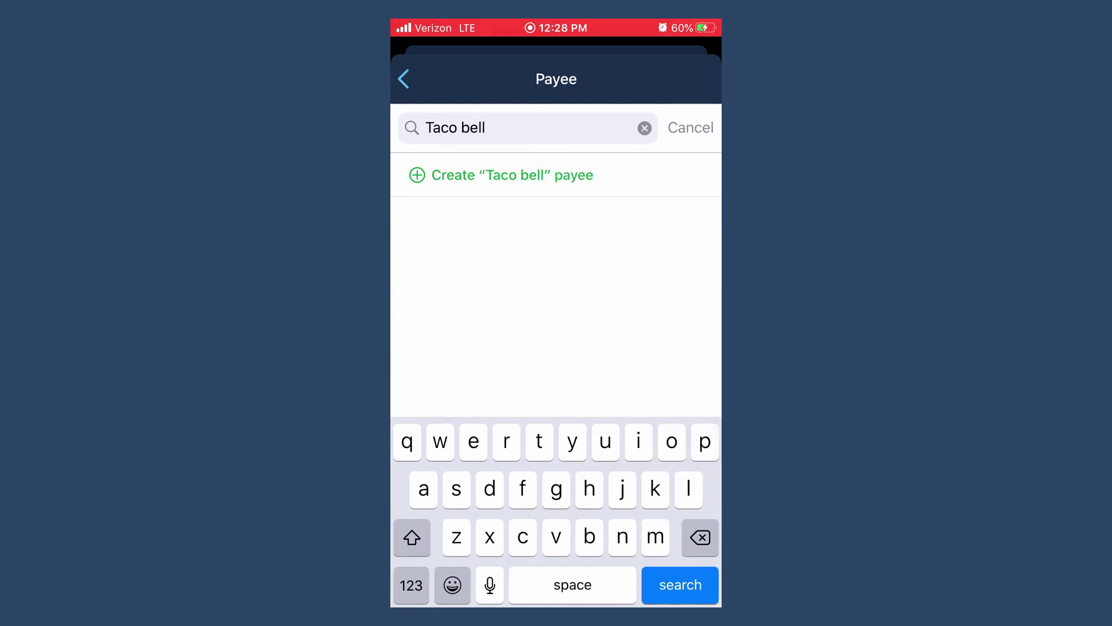
key(BackSpace)
key(BackSpace)
key(BackSpace)
key(BackSpace)
key(BackSpace)
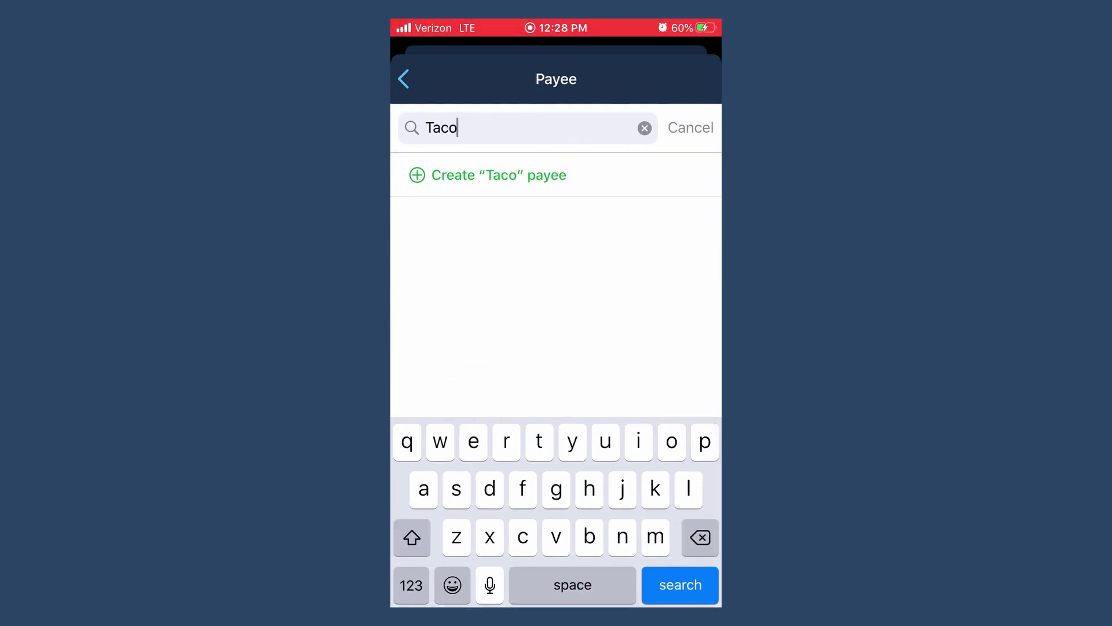
text(b)
key(BackSpace)
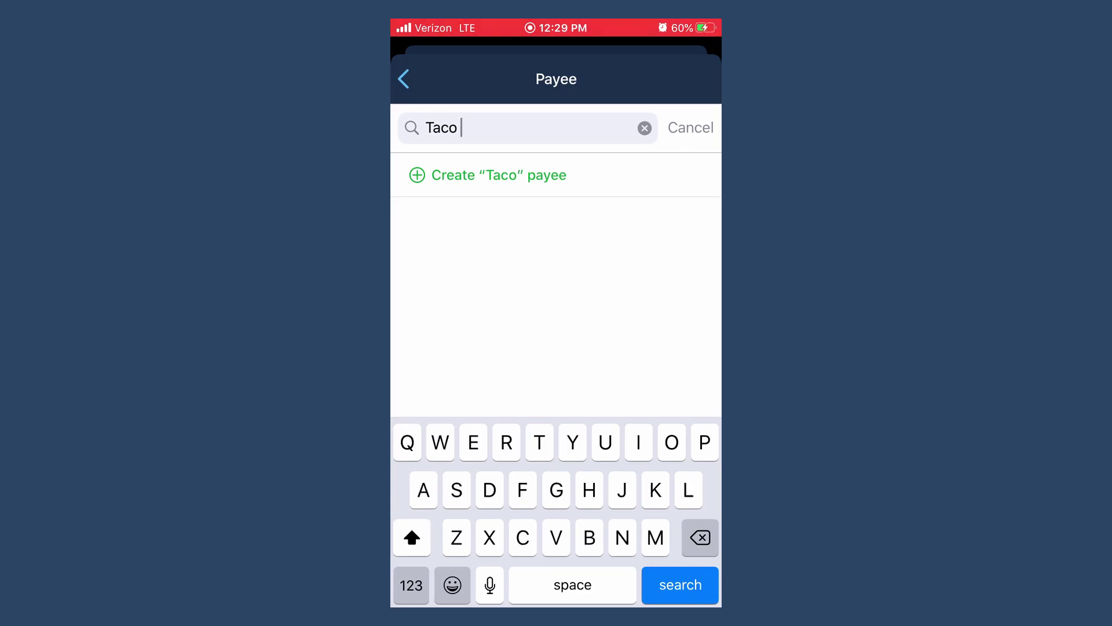
text(Bell)
click(505, 175)
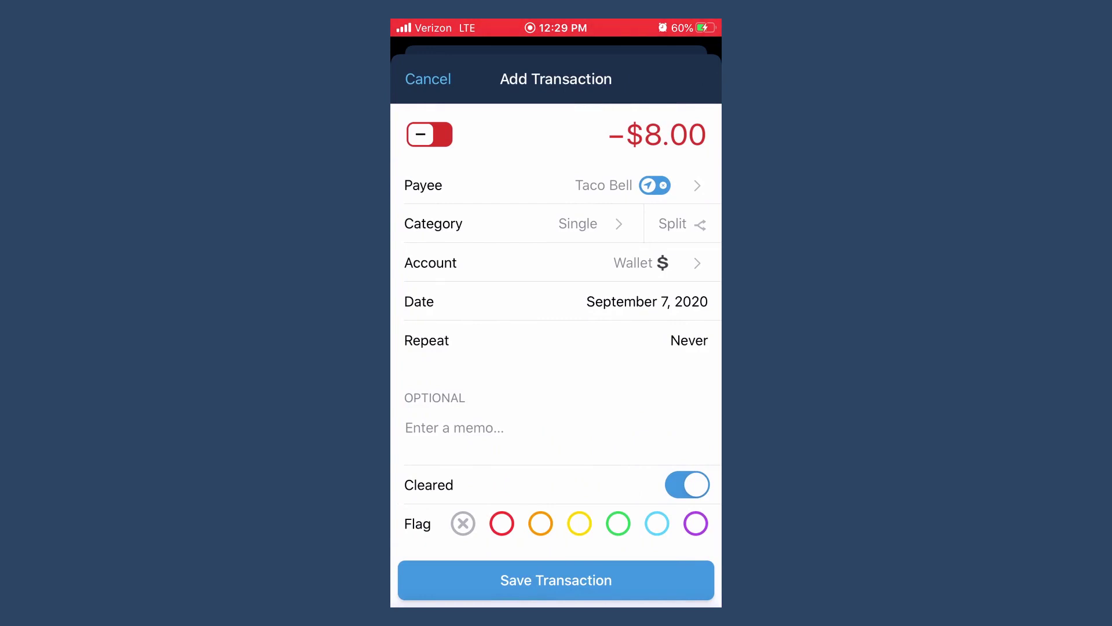
Step: Assign the Taco Bell transaction to the Fast Food category under Just for Fun
click(577, 224)
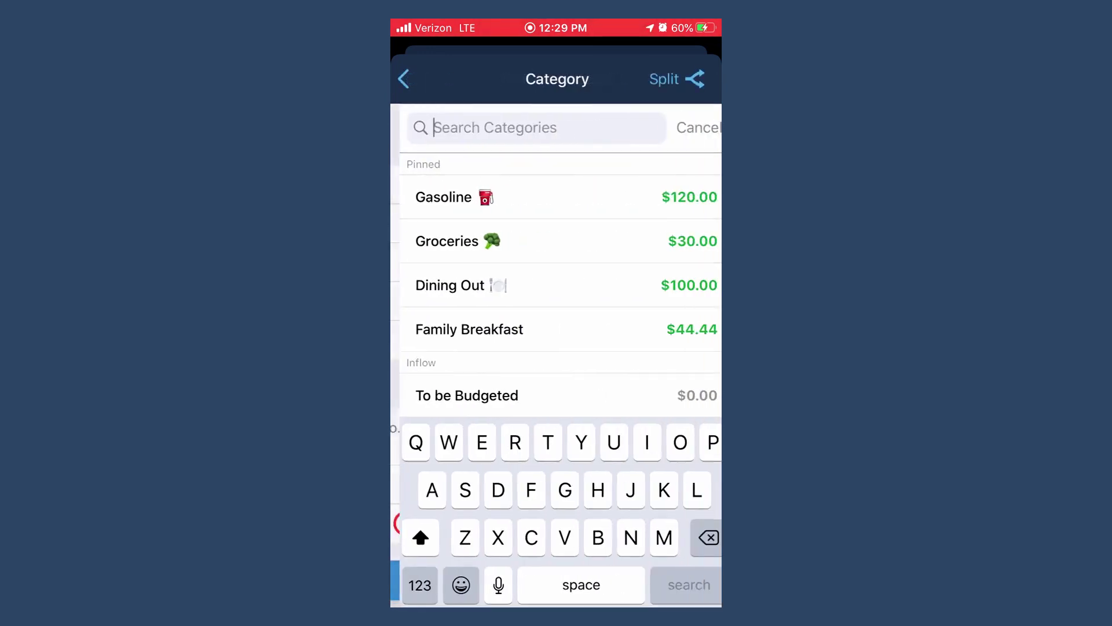
text(Fast)
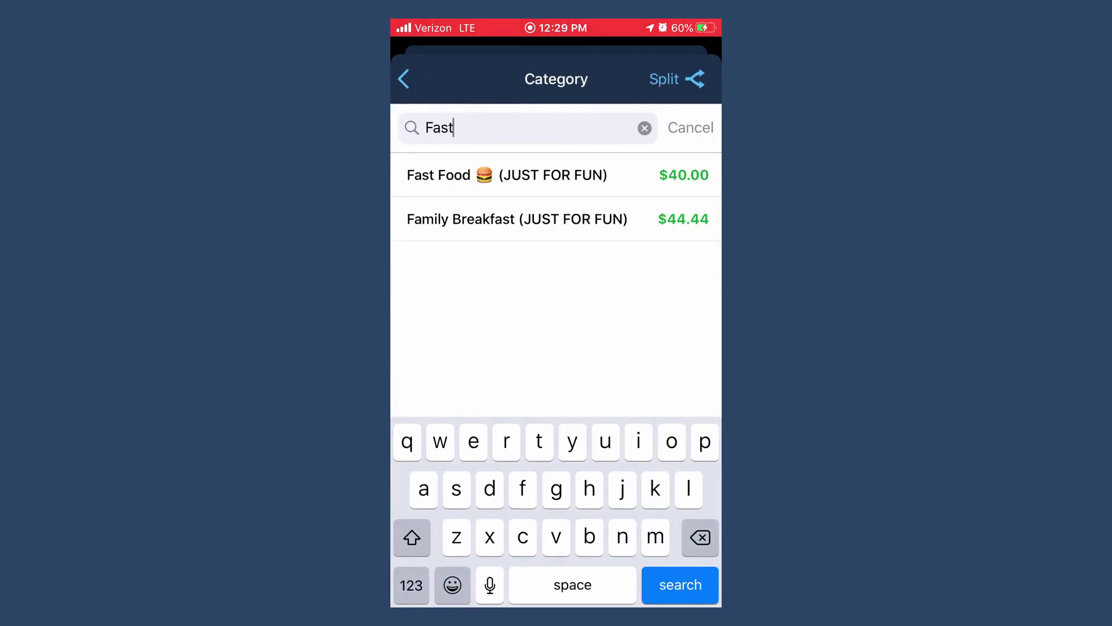
click(507, 175)
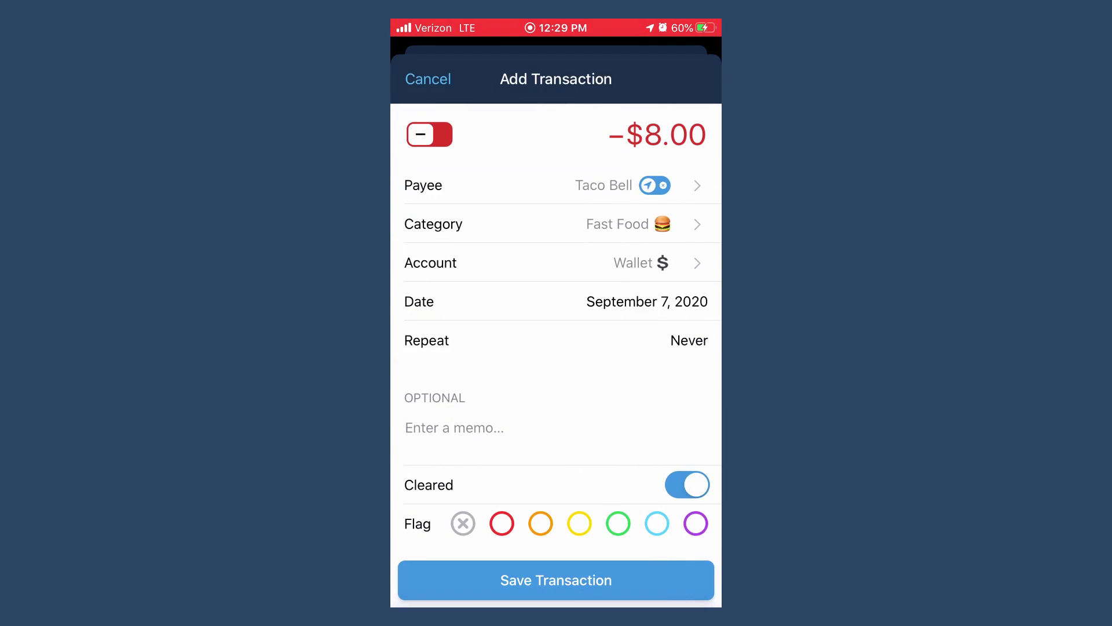
Step: Add the memo "$7.51 rounded up to $8" and an orange flag to the Taco Bell transaction, and save it
click(455, 428)
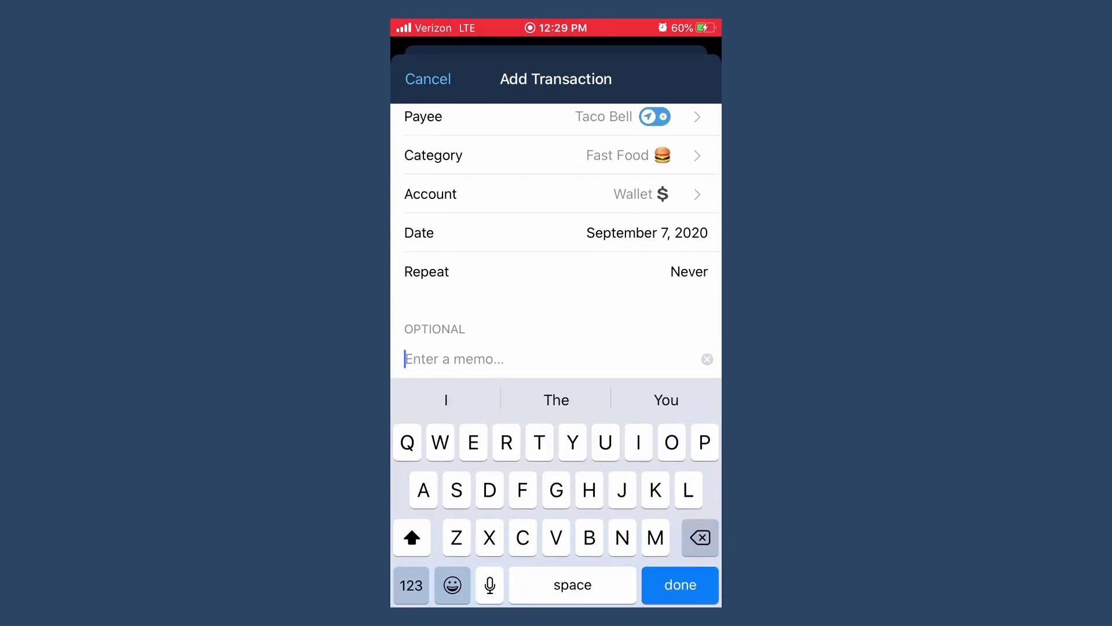
click(411, 585)
text($)
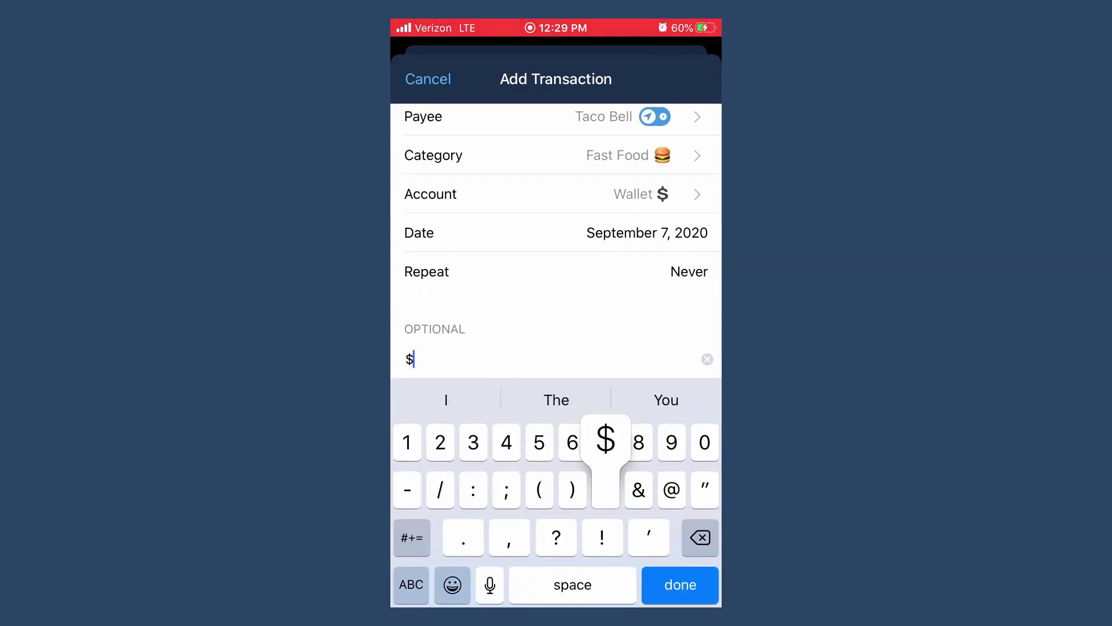
text(7.)
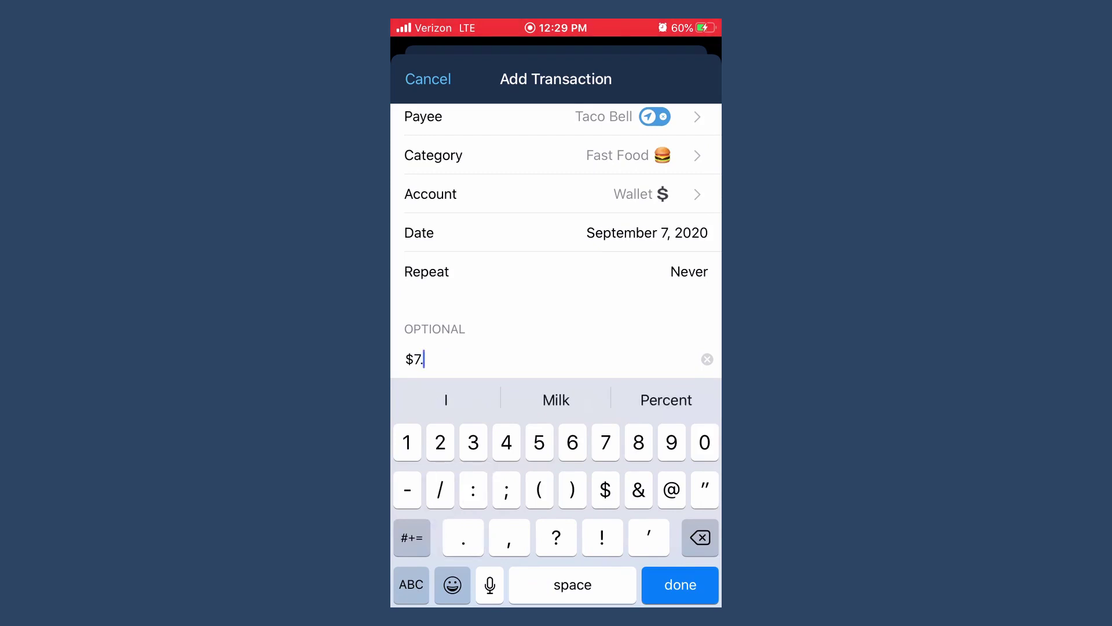
text(51 roun)
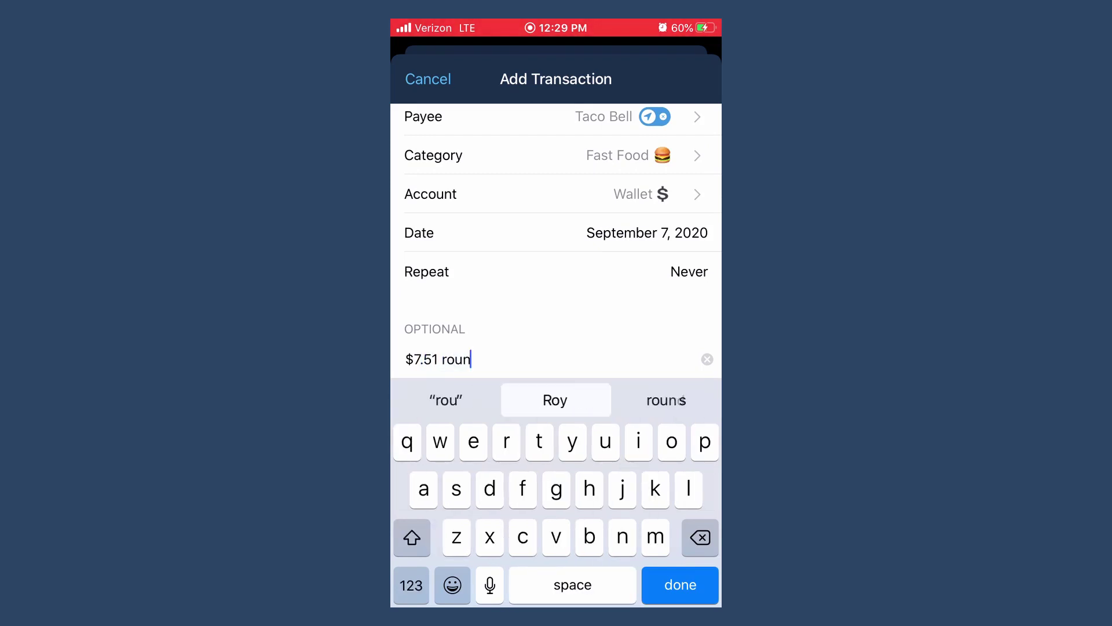
text(ded )
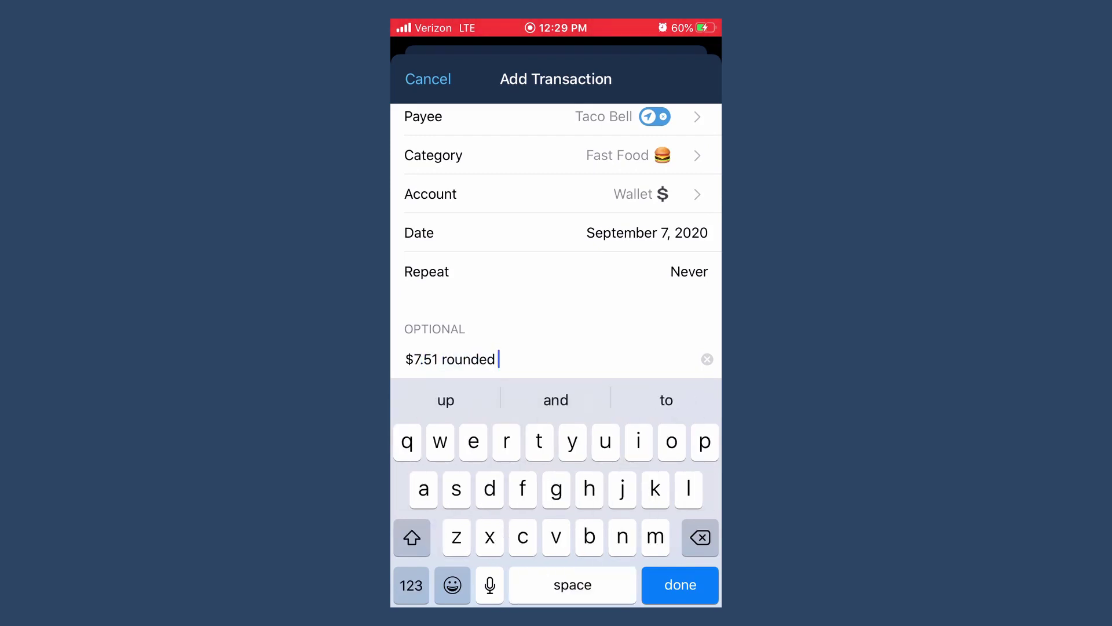
text(up to )
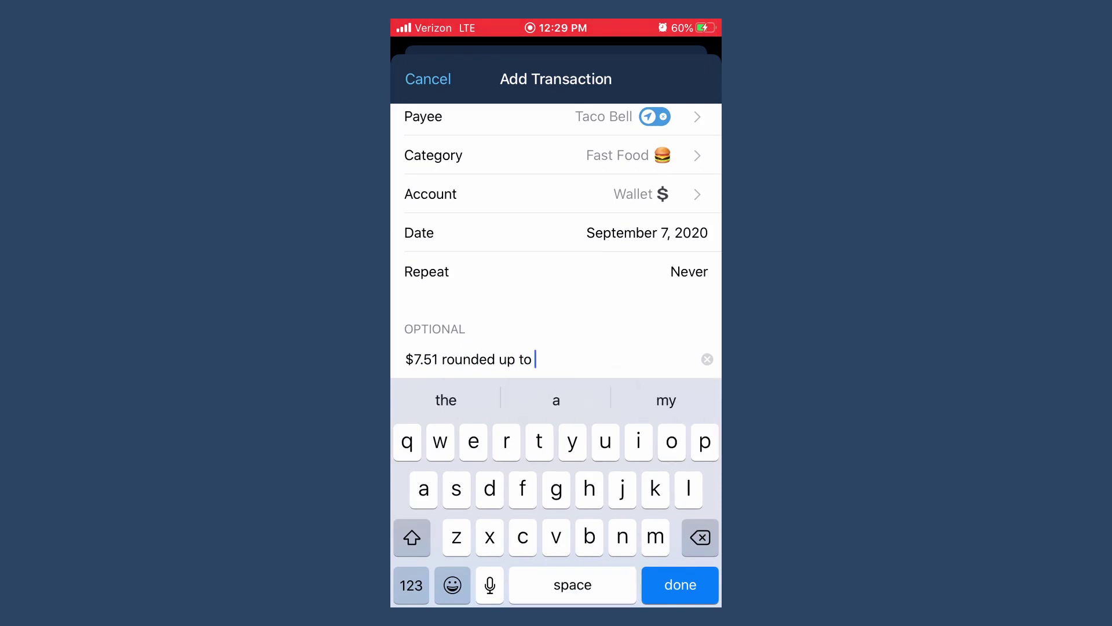
text(8)
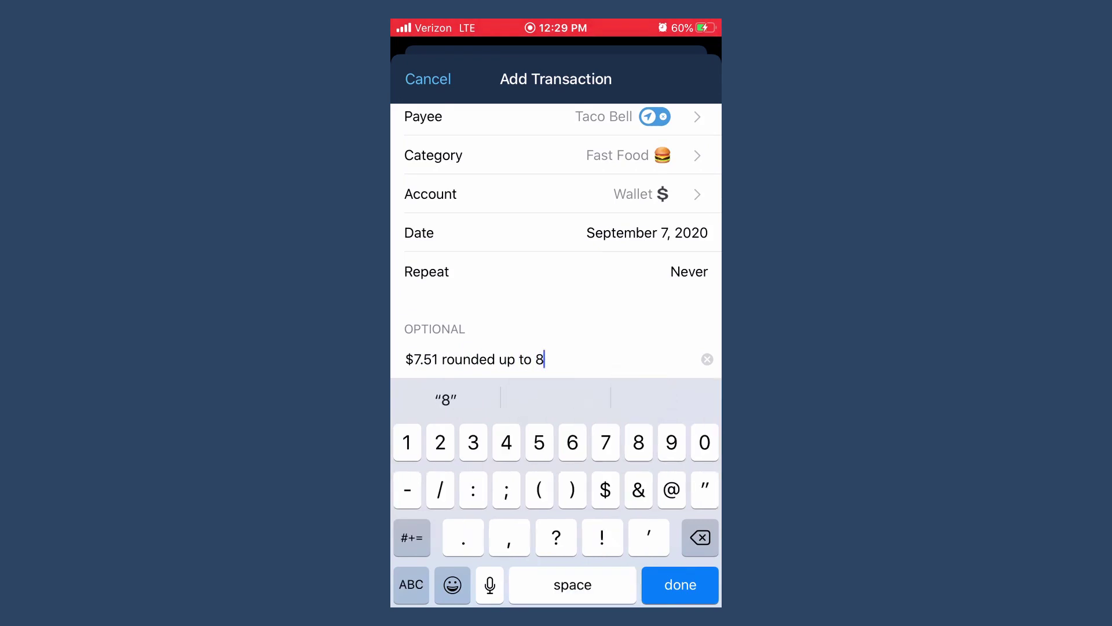
key(BackSpace)
text($8)
key(Return)
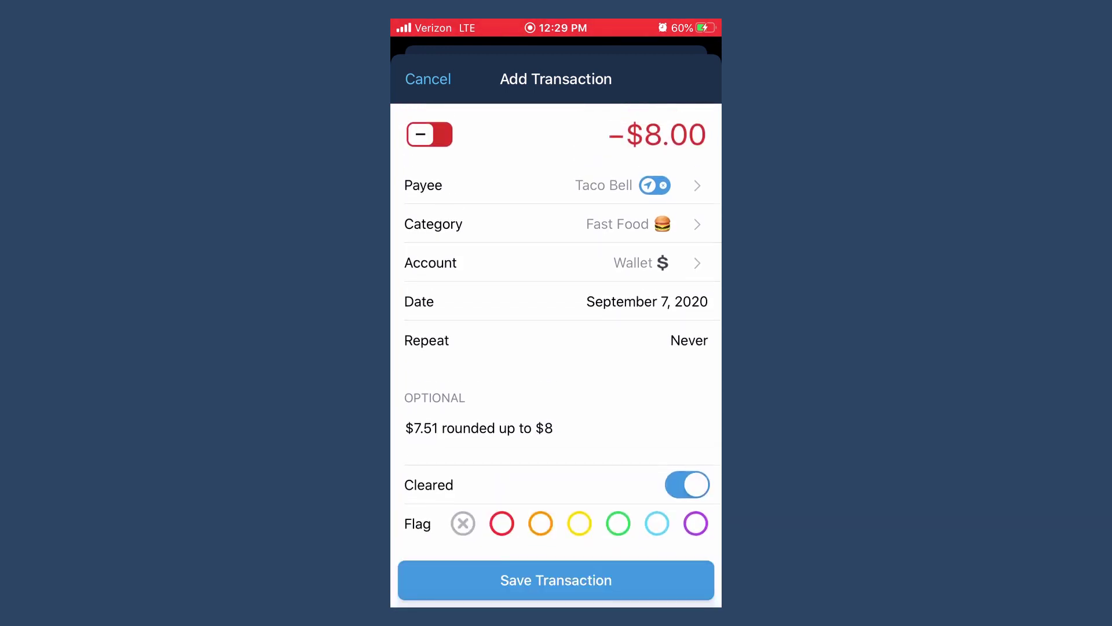
click(540, 523)
click(557, 580)
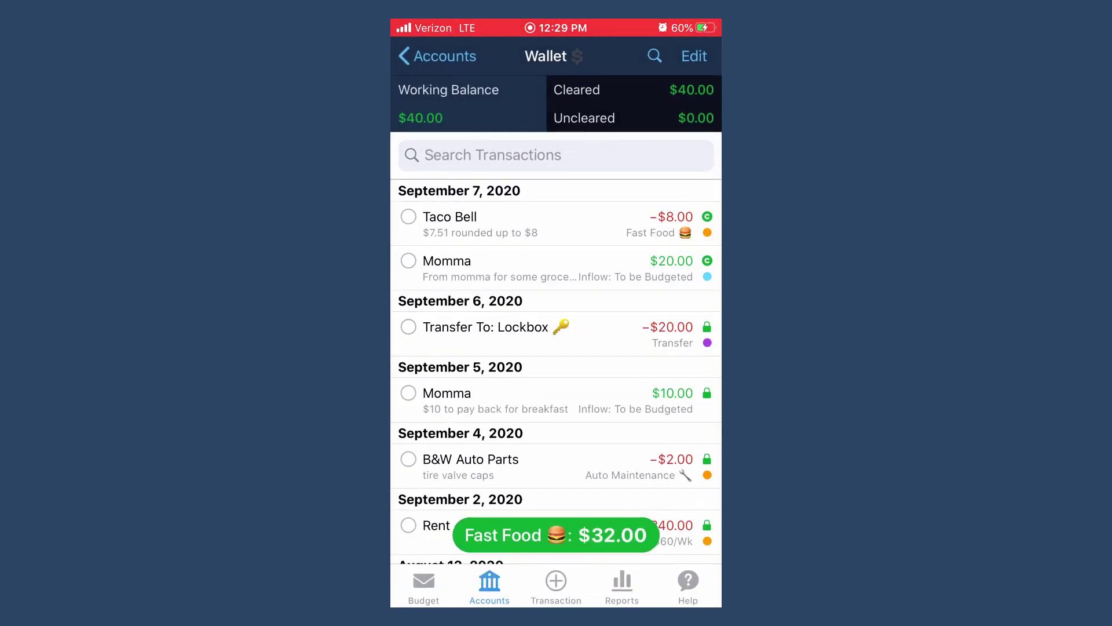
Step: Examine the Sep 2020 budget from Fast Food down to Reimbursements and return to Cash Holding under Unexpected/Misc
click(423, 585)
scroll(556, 333, down, 2)
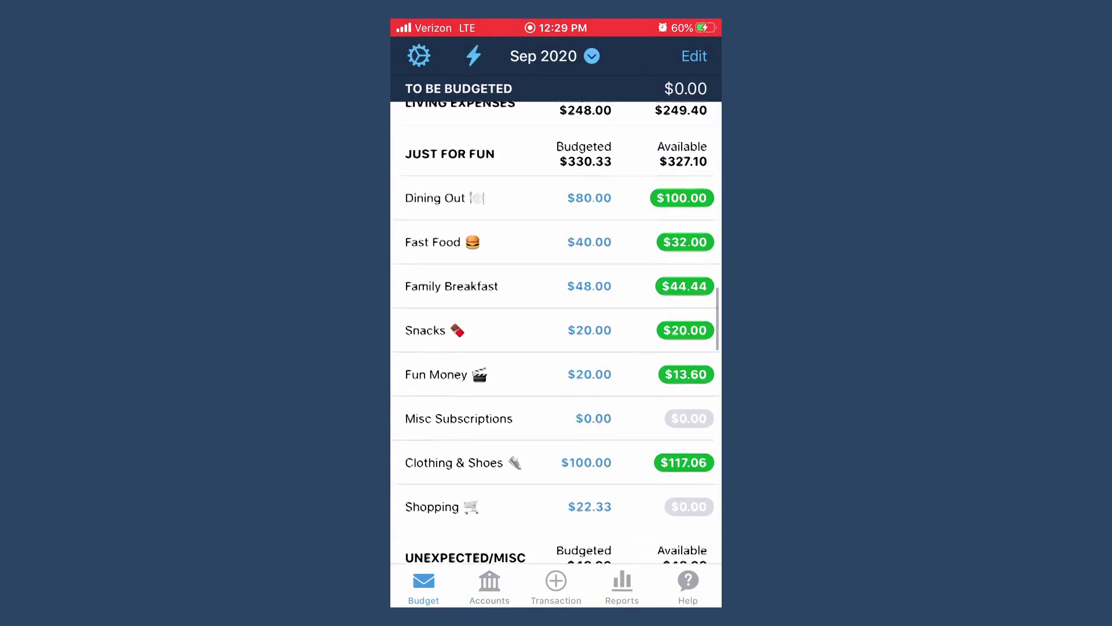
scroll(557, 333, up, 2)
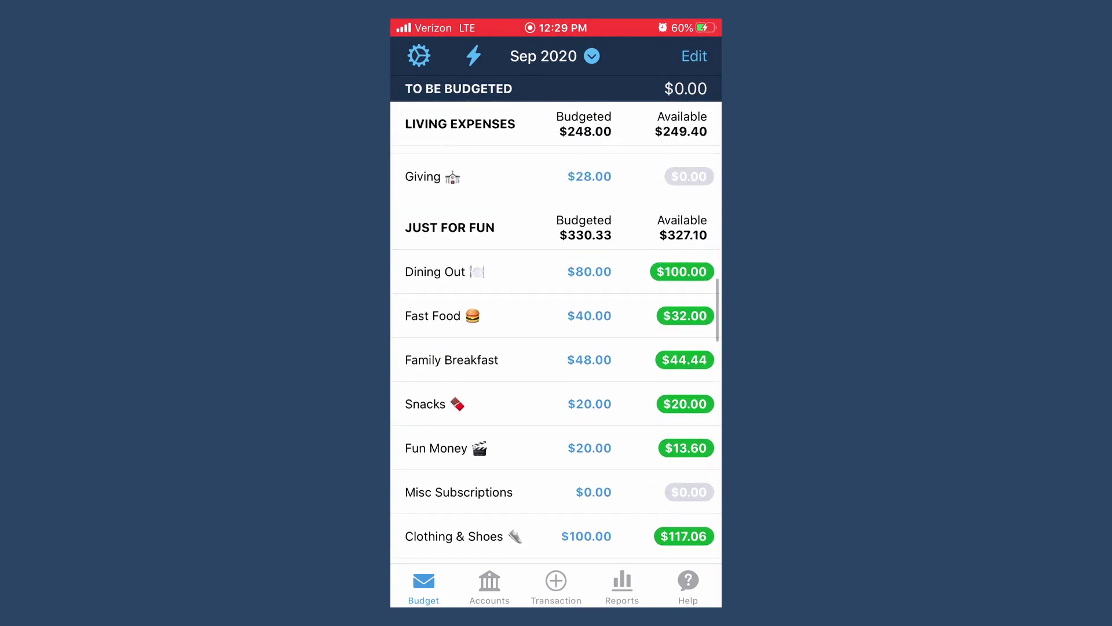
scroll(556, 333, down, 15)
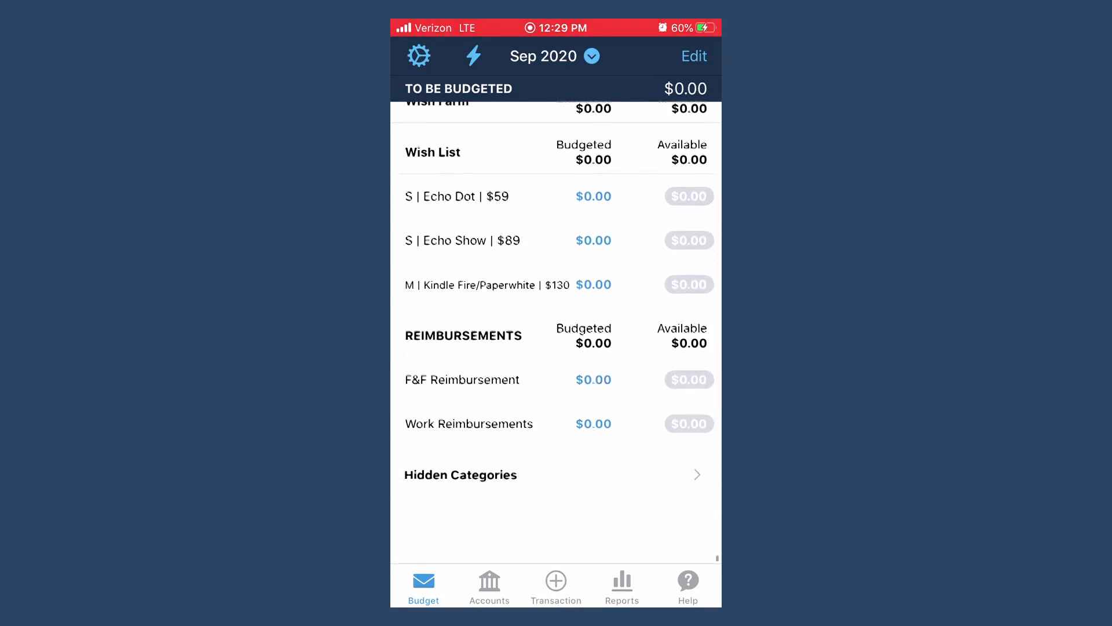
scroll(557, 334, up, 10)
scroll(557, 333, up, 10)
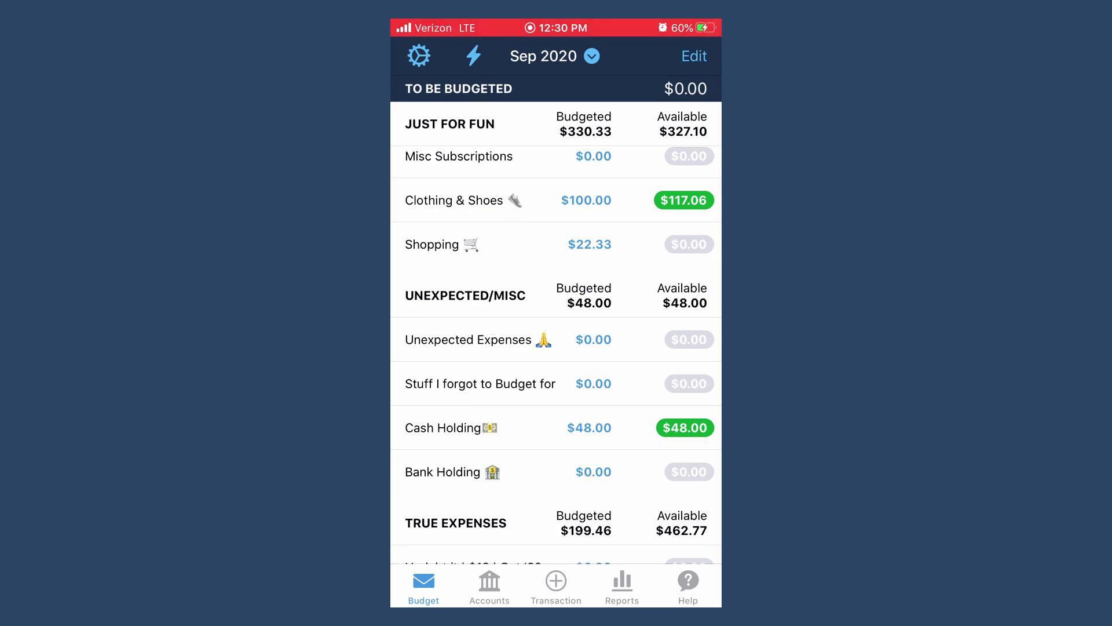
Step: Move $8.00 from the Cash Holding category to Bank Holding in the Sep 2020 budget
click(589, 428)
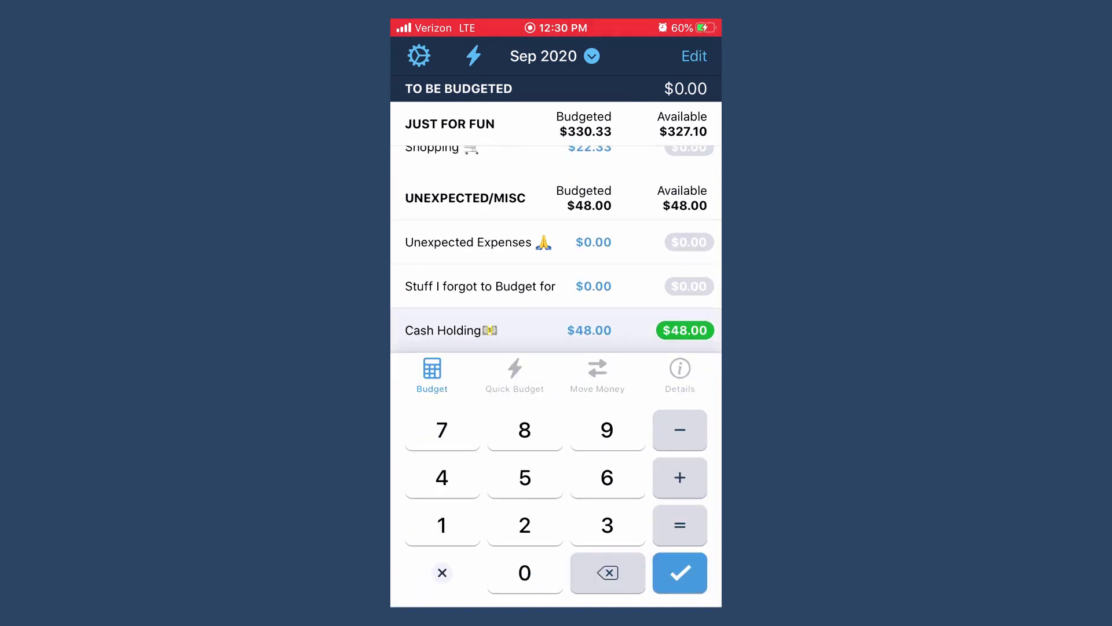
click(681, 573)
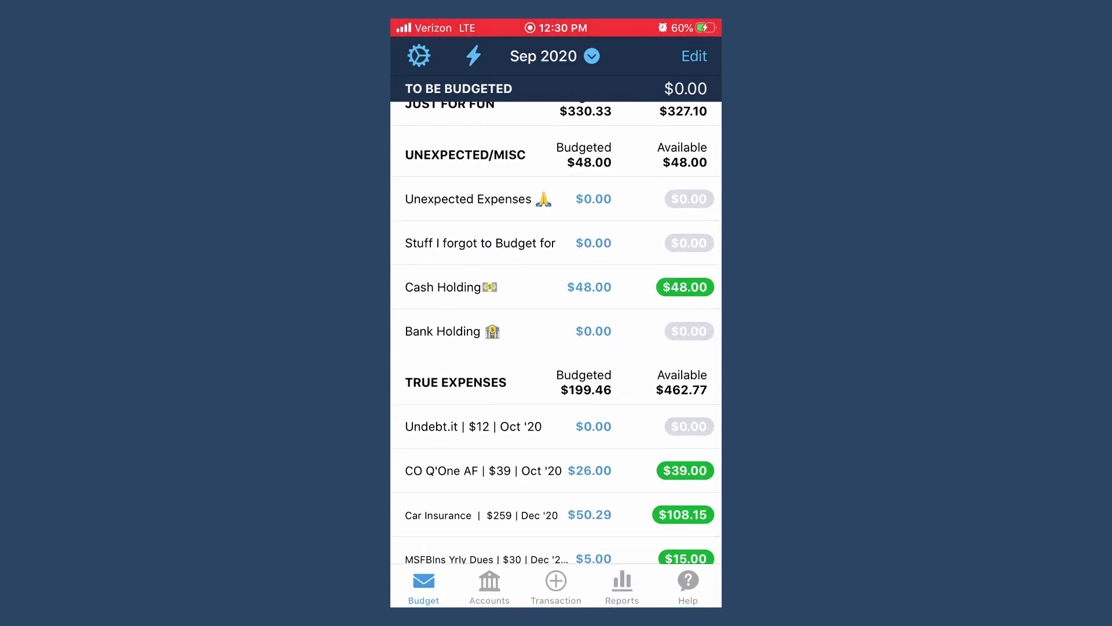
drag(481, 287, 533, 287)
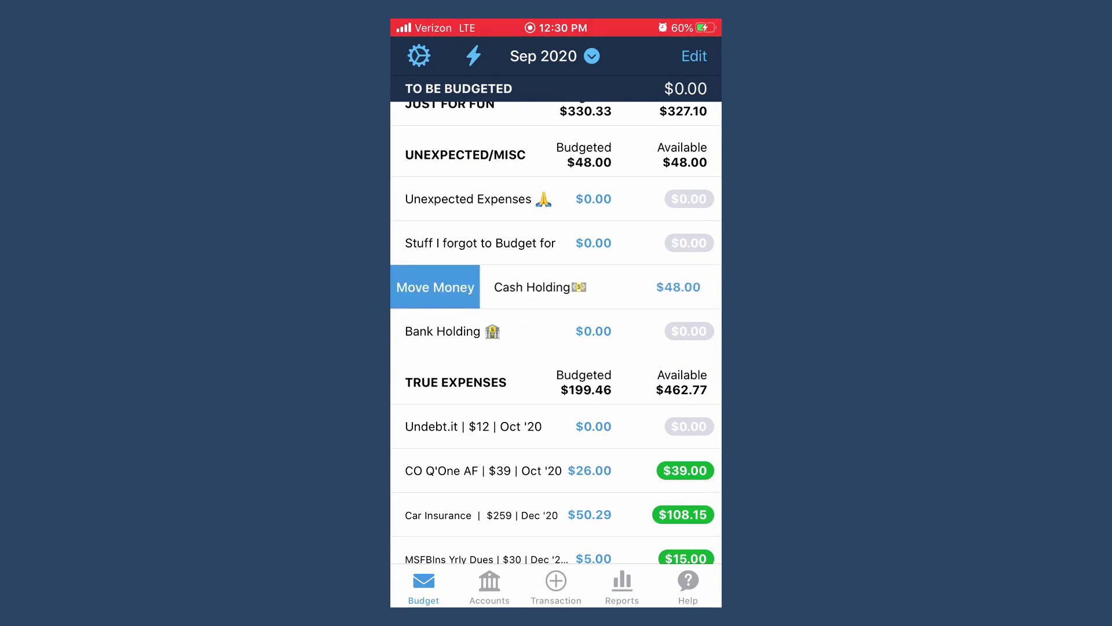
click(438, 286)
click(410, 378)
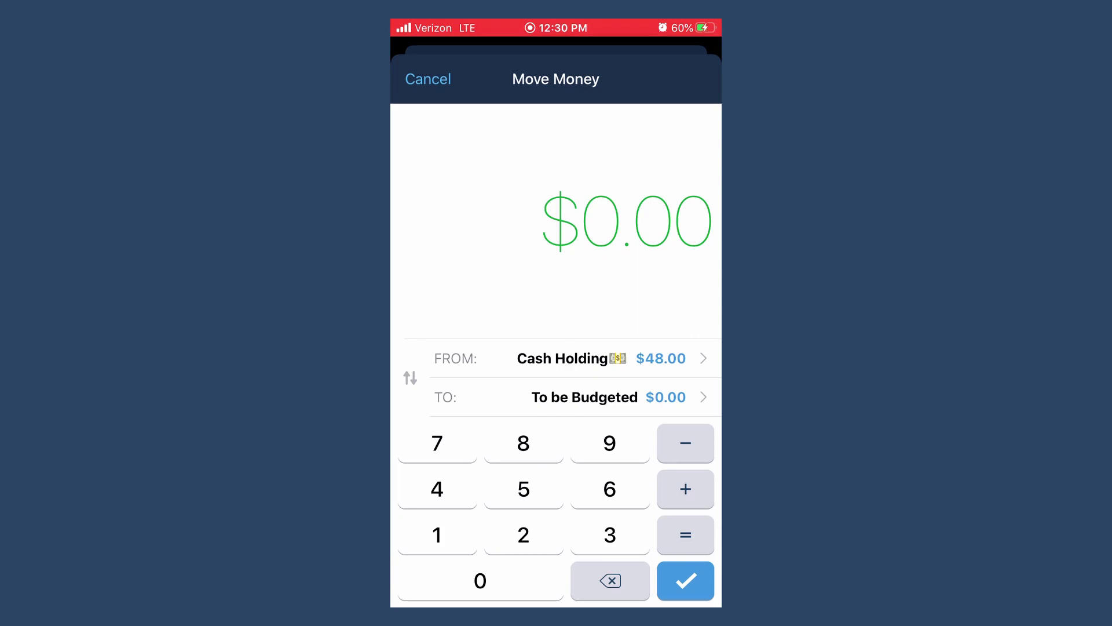
click(580, 397)
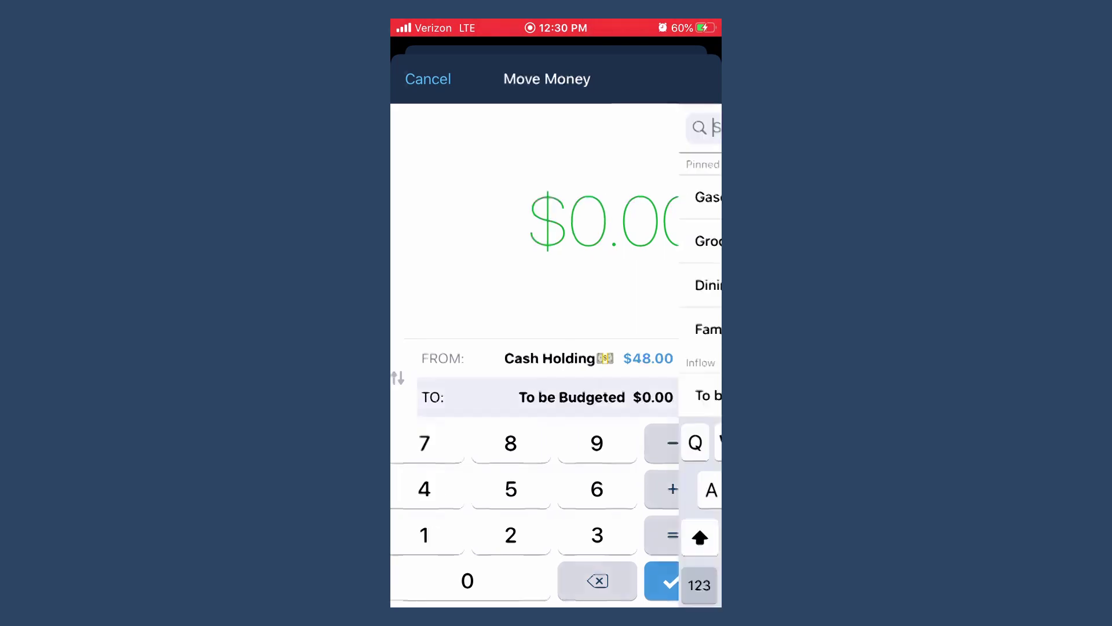
text(Bank)
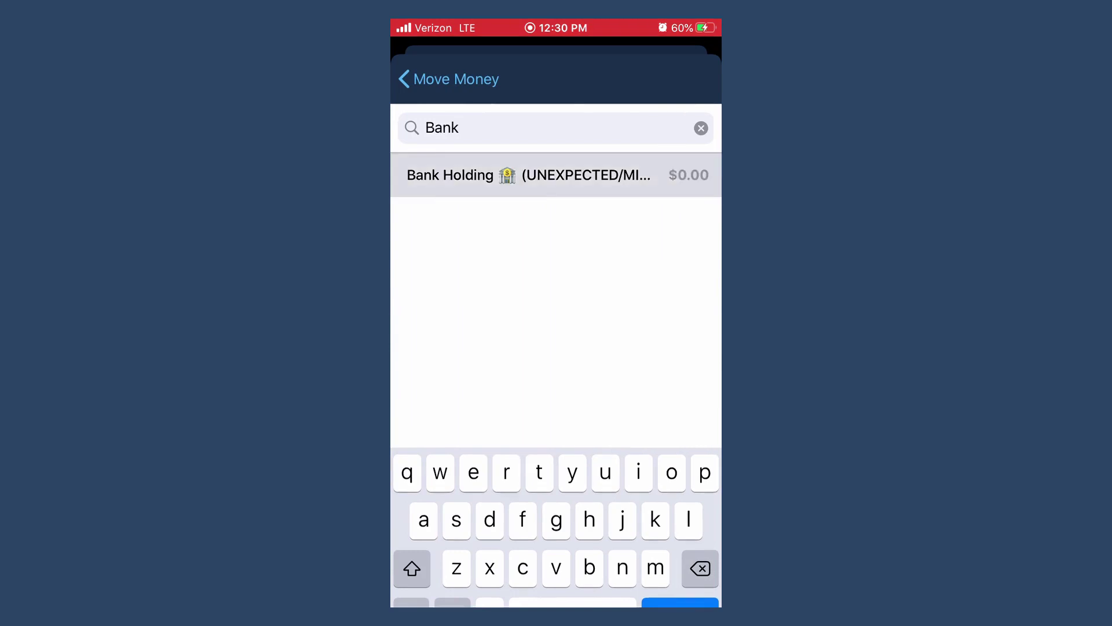
click(522, 174)
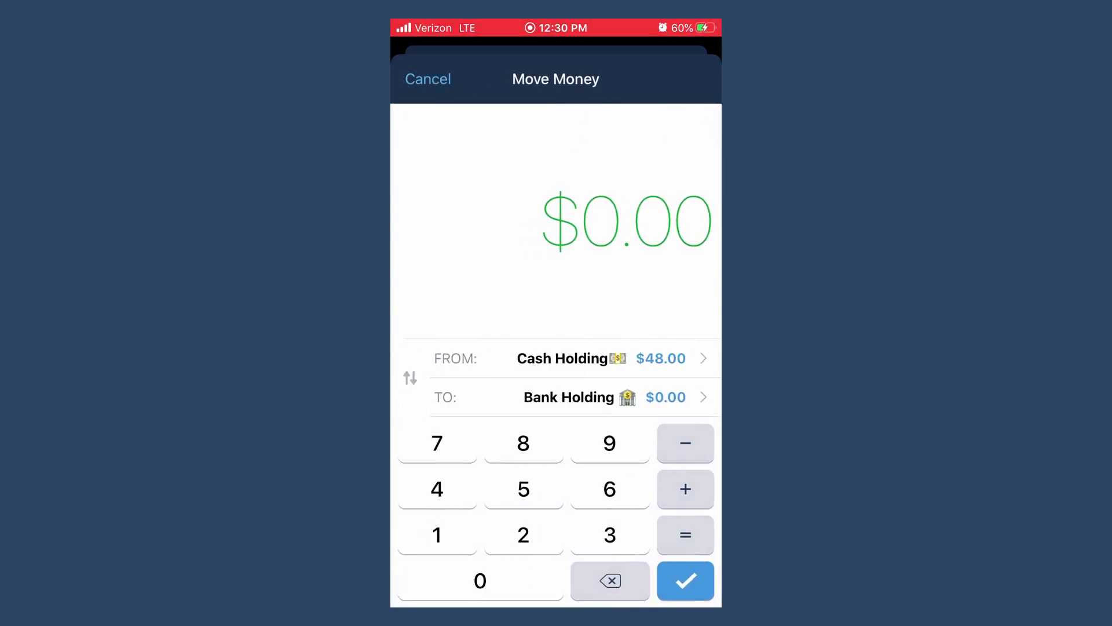
click(524, 443)
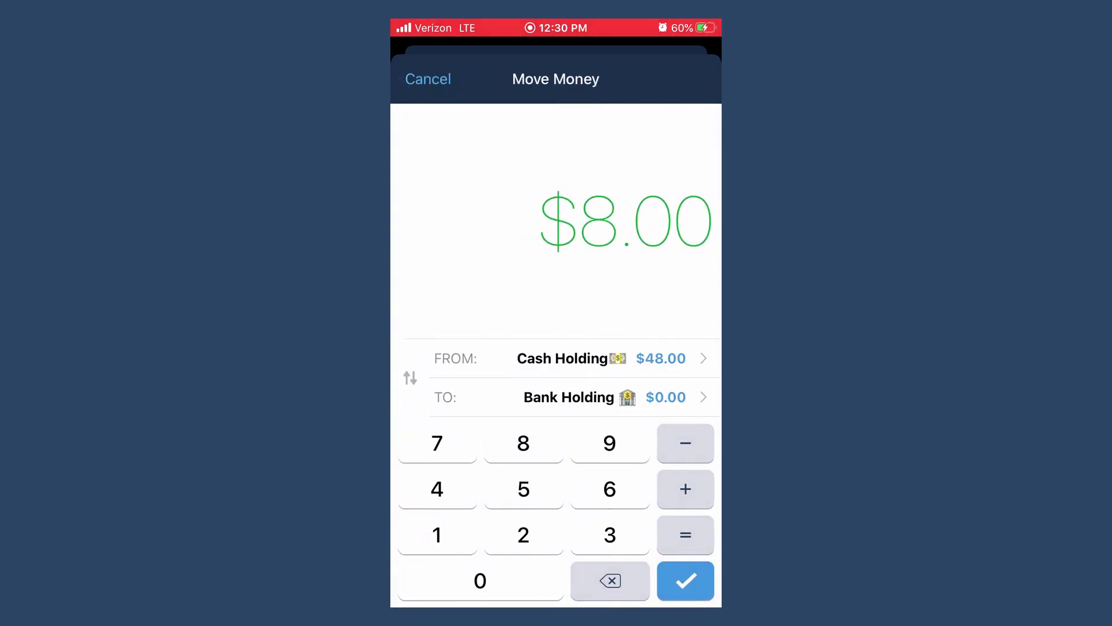
click(610, 581)
click(685, 580)
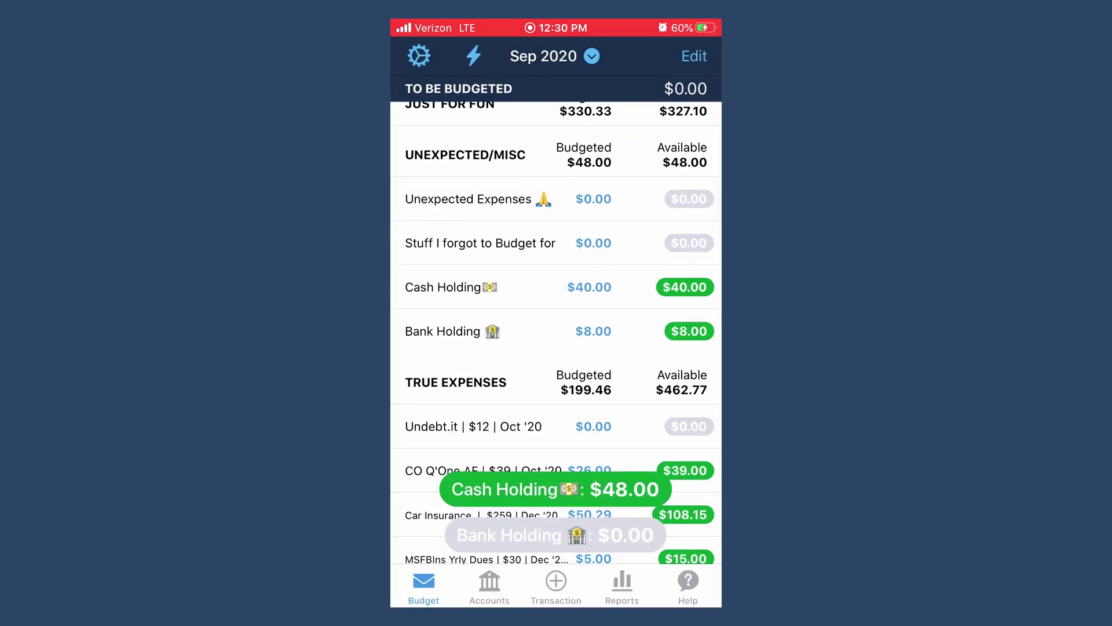
Step: Look over the Immediate Obligations, Debt Payments and Living Expenses categories of the Sep 2020 budget
scroll(556, 333, up, 15)
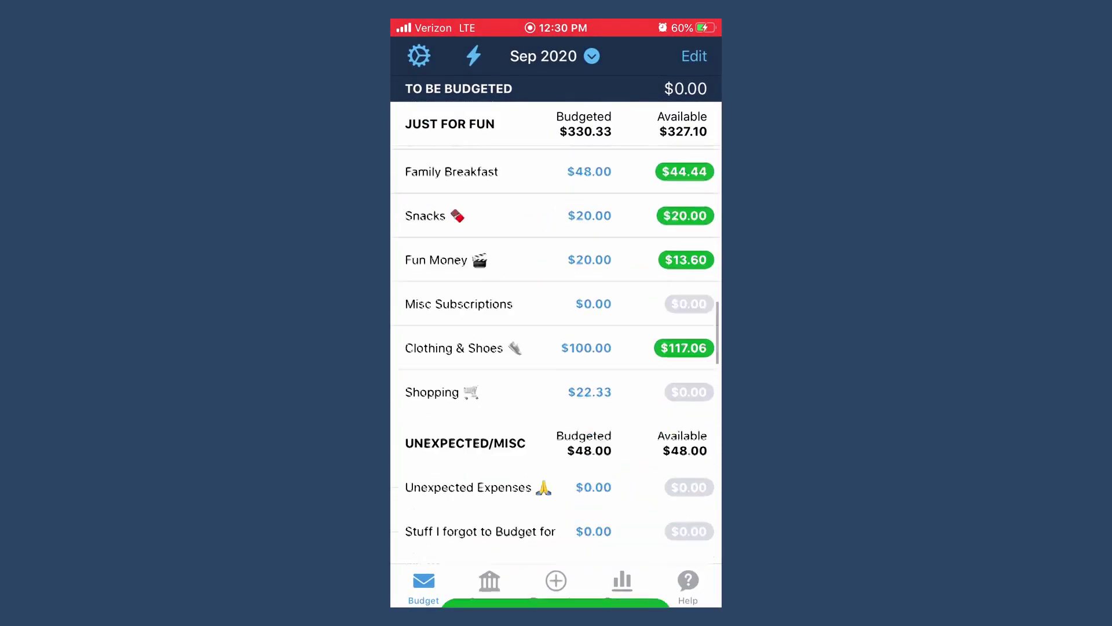
scroll(556, 354, down, 1)
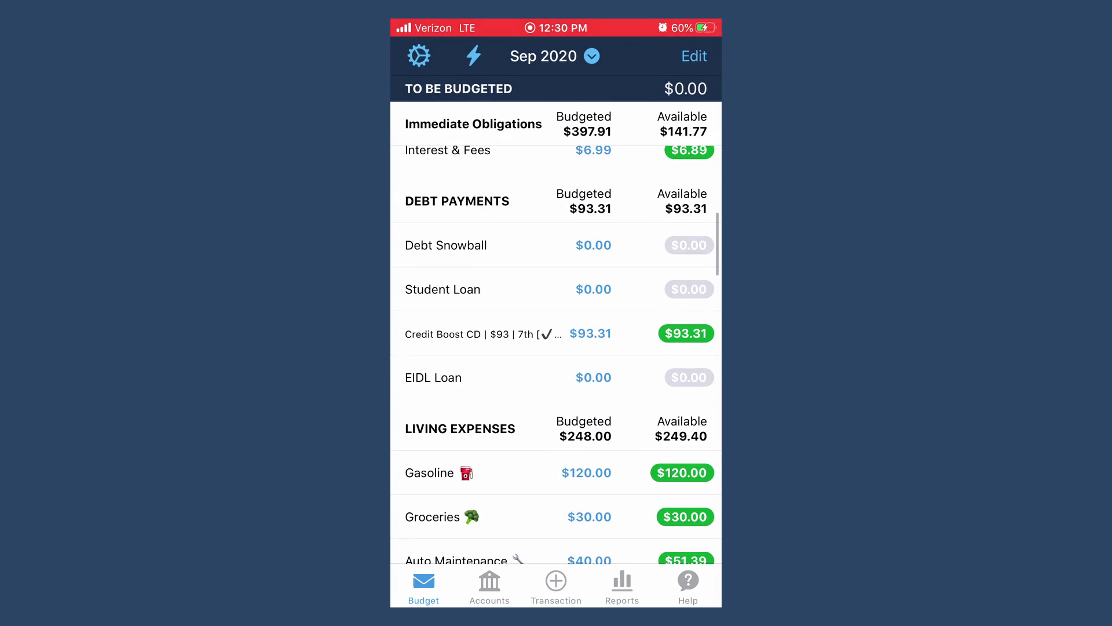
scroll(556, 333, up, 5)
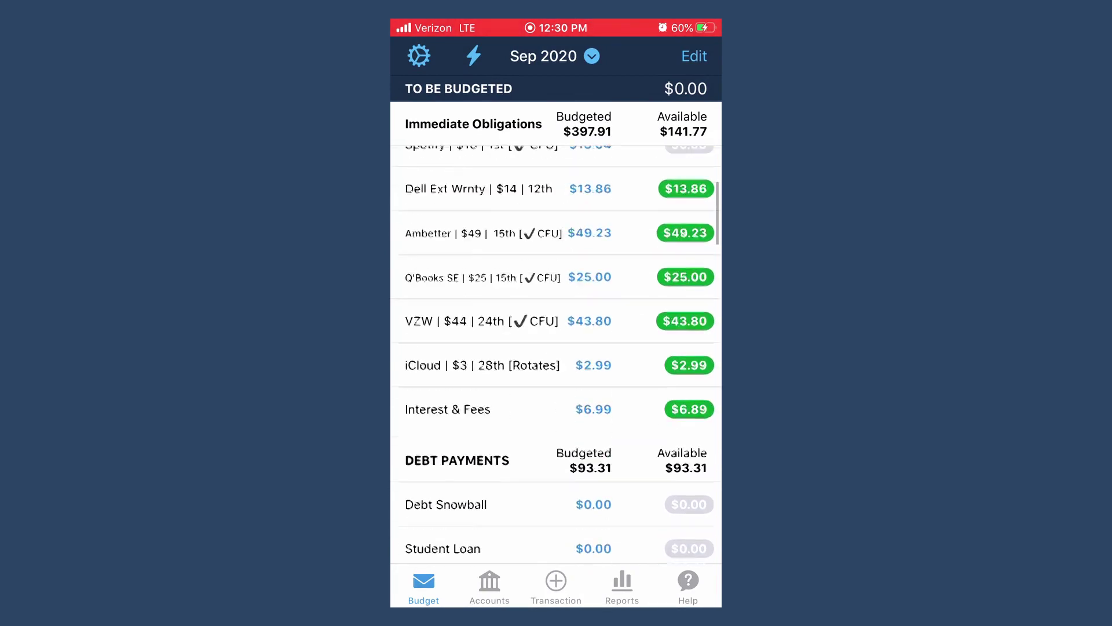
scroll(556, 333, up, 2)
scroll(556, 333, down, 10)
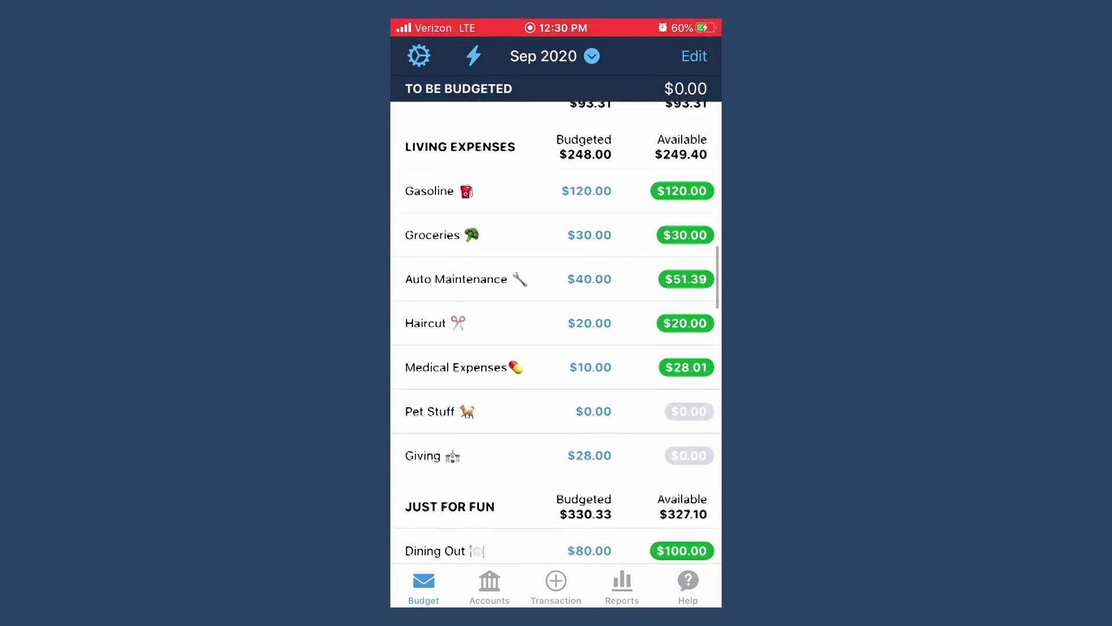
Step: Look over the Just for Fun, Unexpected/Misc and following categories of the Sep 2020 budget
scroll(556, 333, down, 6)
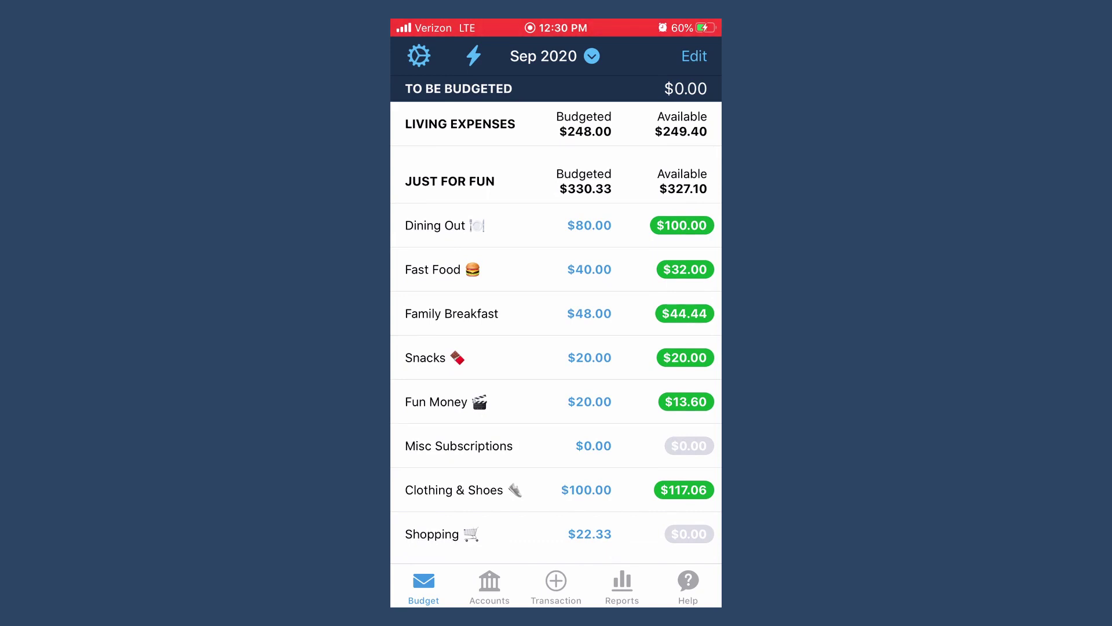
scroll(556, 333, down, 5)
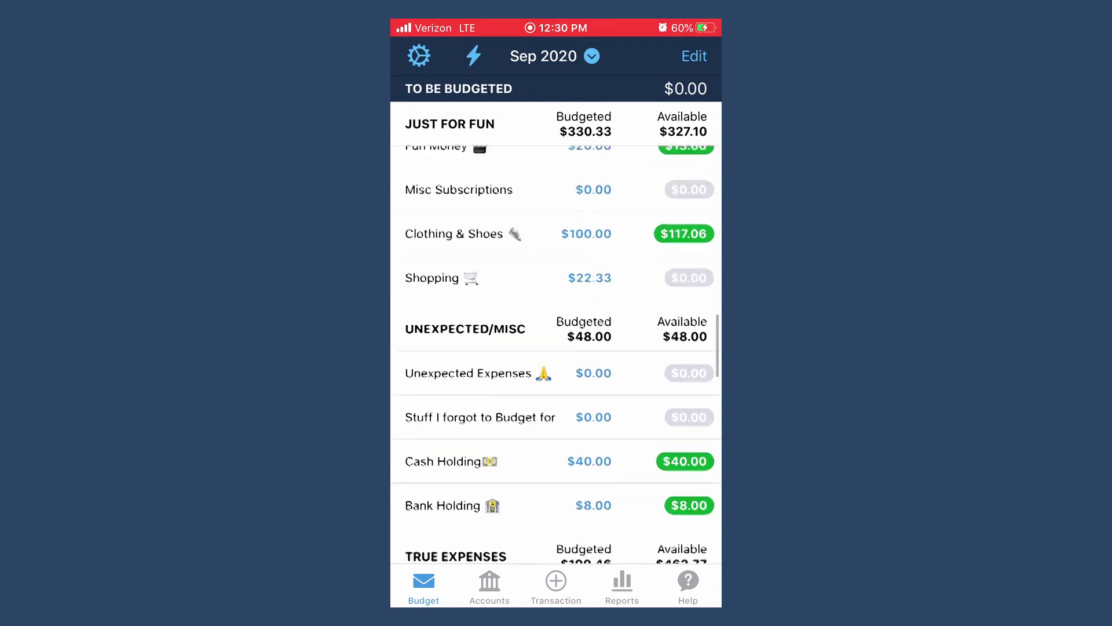
scroll(556, 333, down, 5)
scroll(556, 333, up, 2)
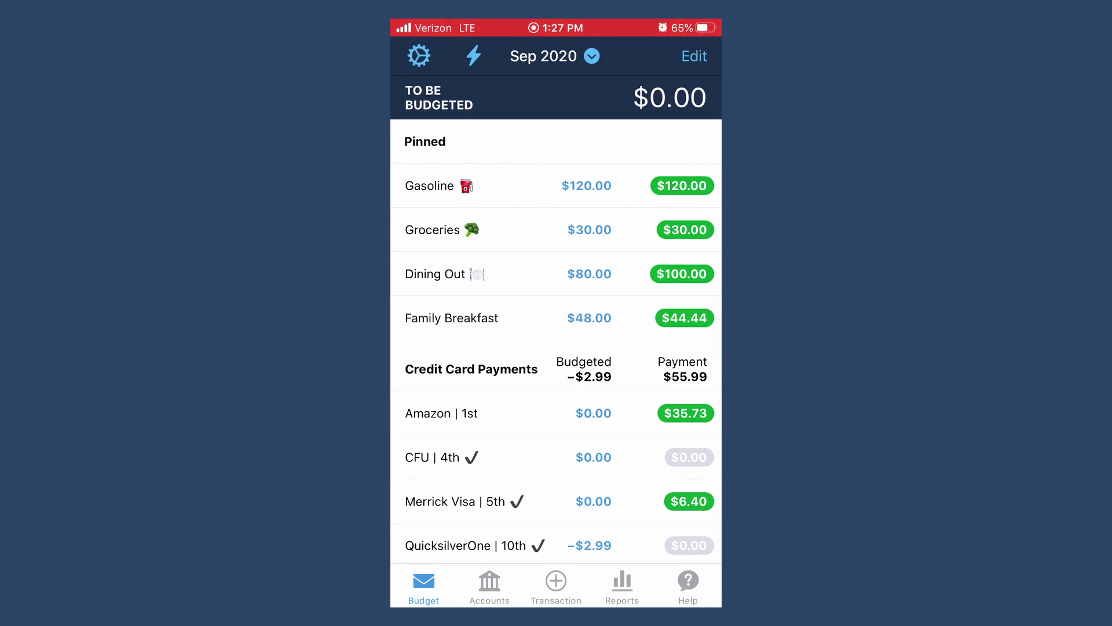
Step: Start a new transaction from the Wallet account with an outflow of $26.00
click(489, 585)
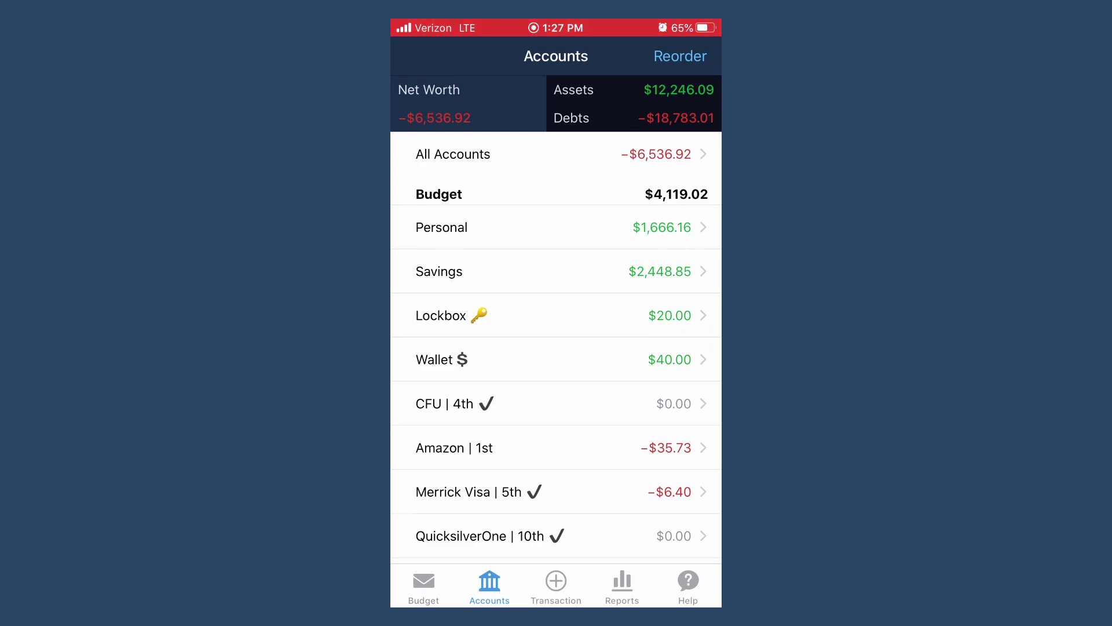
click(555, 359)
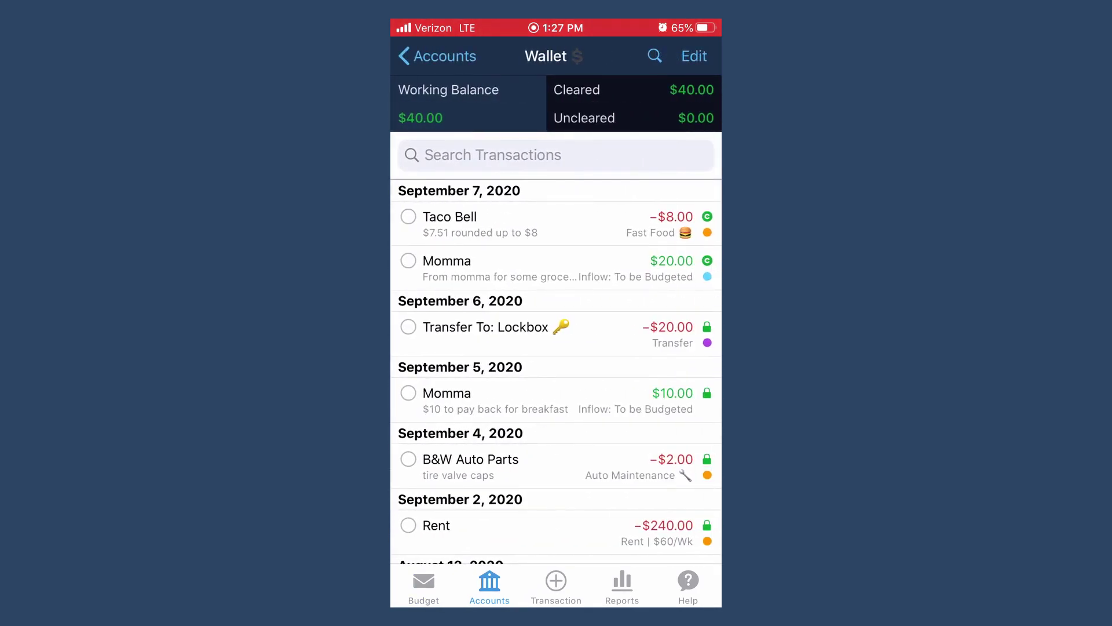
click(555, 585)
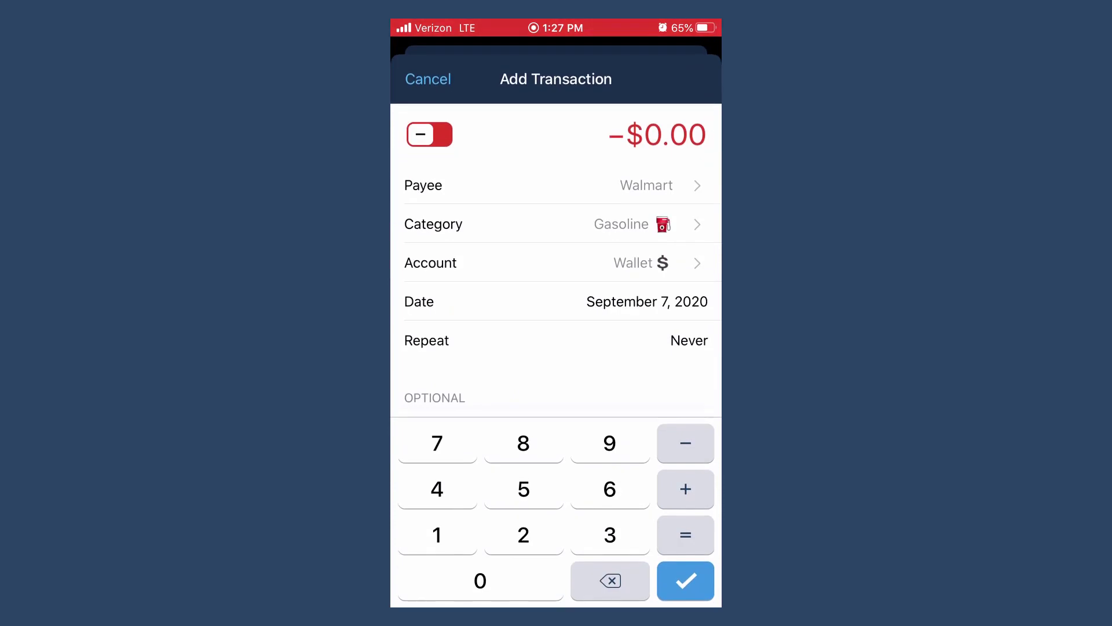
click(524, 534)
click(610, 489)
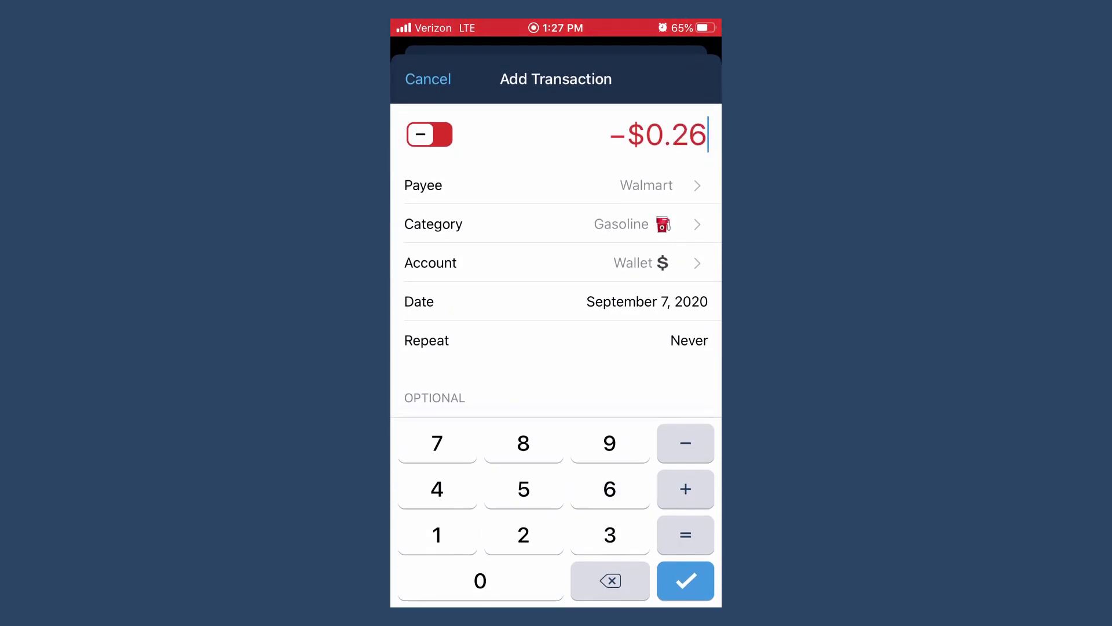
click(480, 580)
click(480, 579)
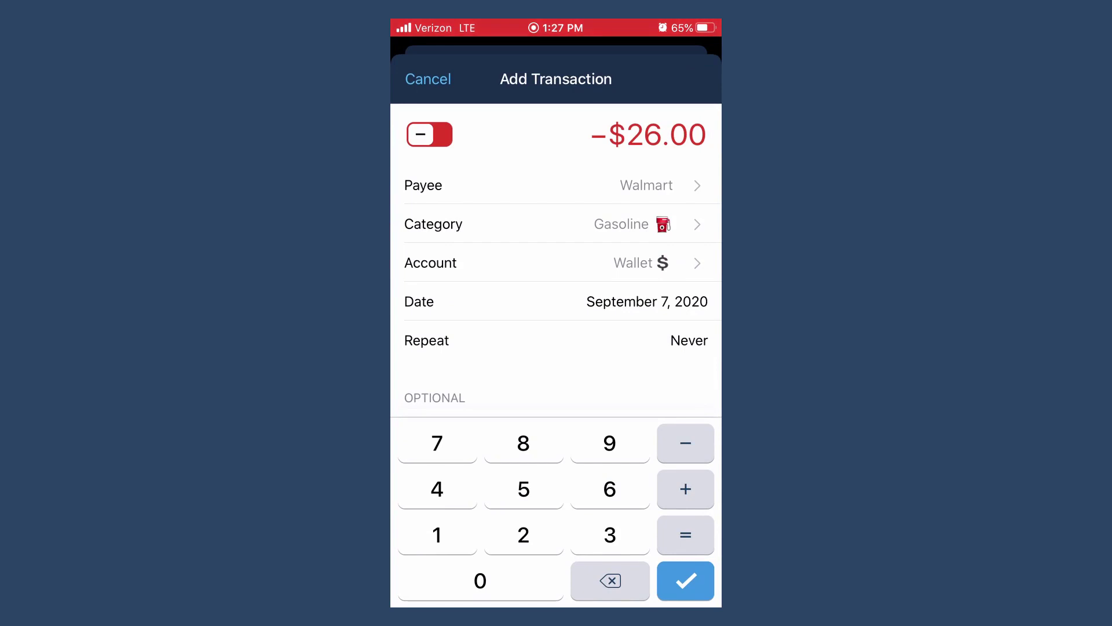
Step: Set the payee of the new $26.00 transaction to Kroger
click(556, 185)
text(K)
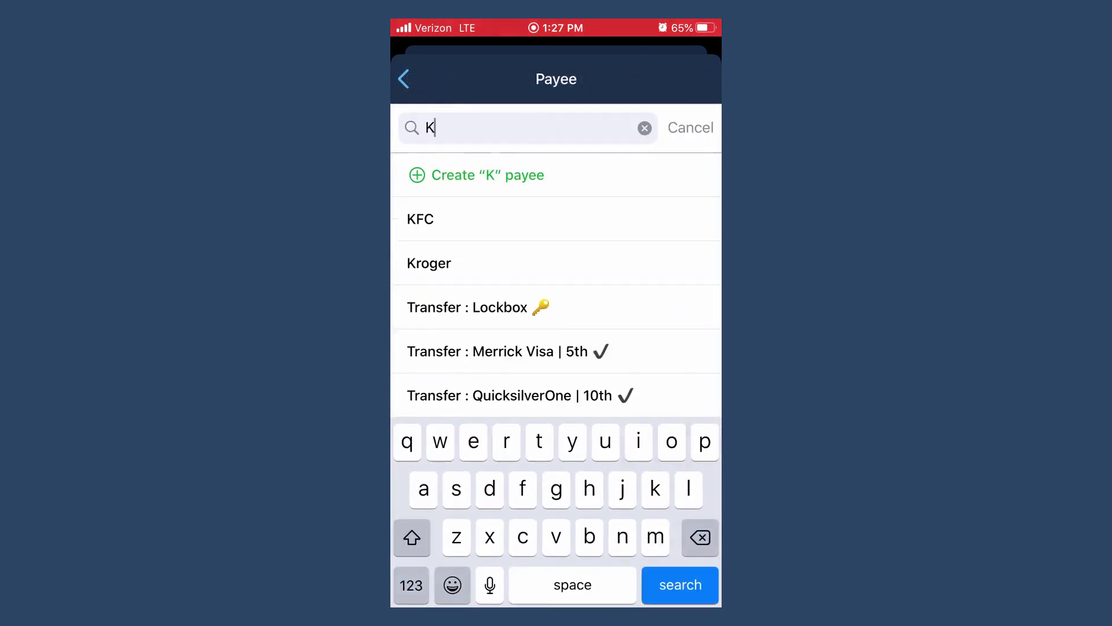
text(roger)
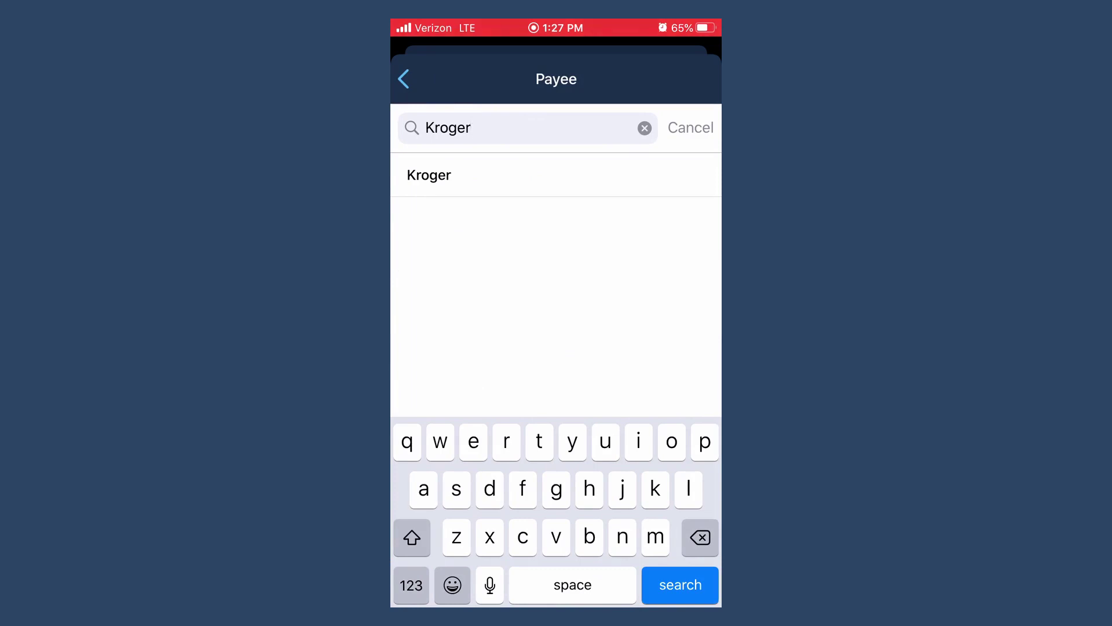
click(428, 175)
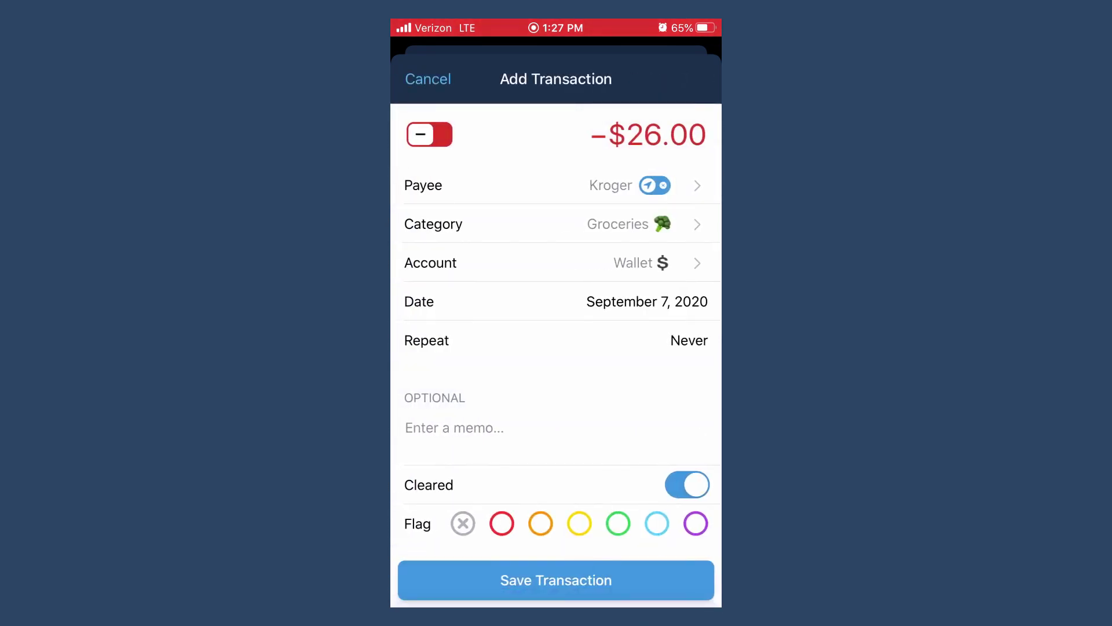
Step: Split the Kroger transaction between the Groceries and Snacks categories
click(556, 223)
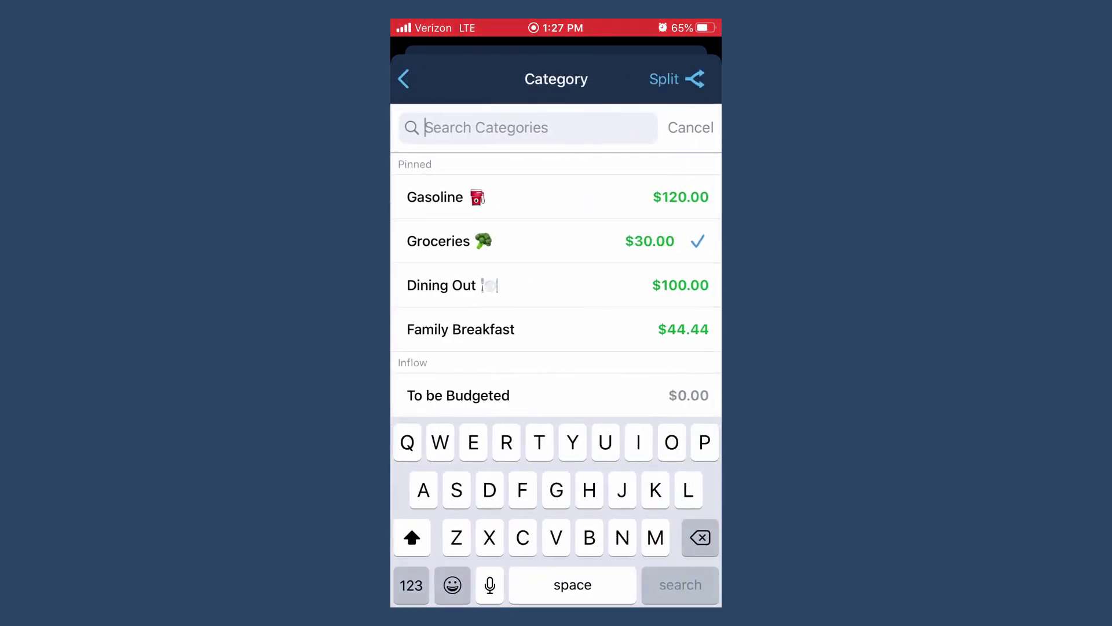
click(672, 79)
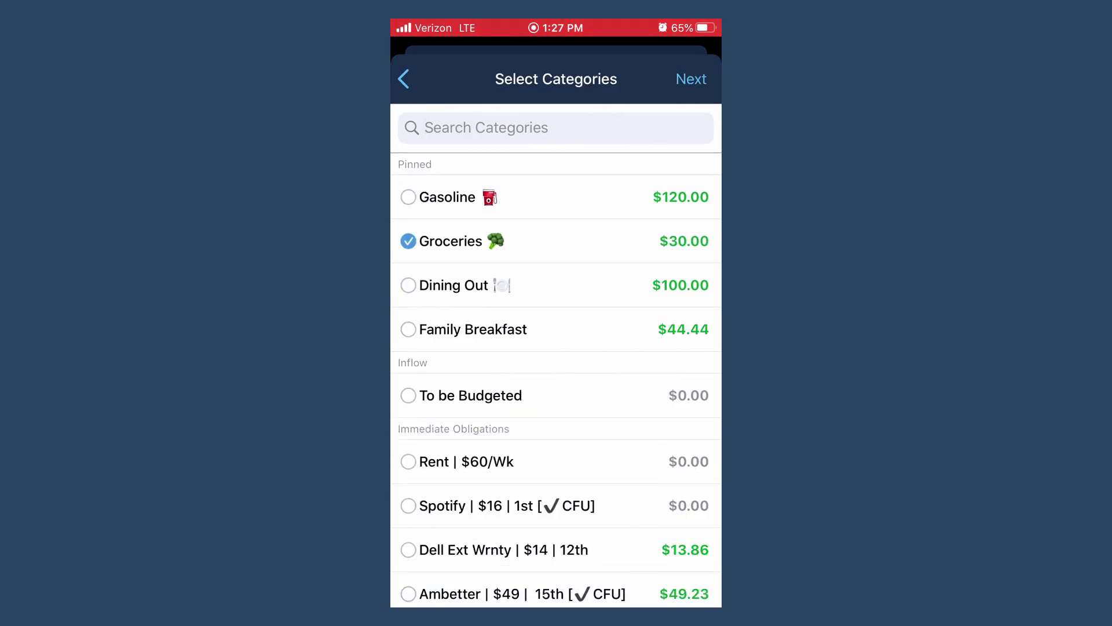
scroll(556, 376, down, 1)
scroll(556, 377, down, 5)
scroll(556, 377, up, 6)
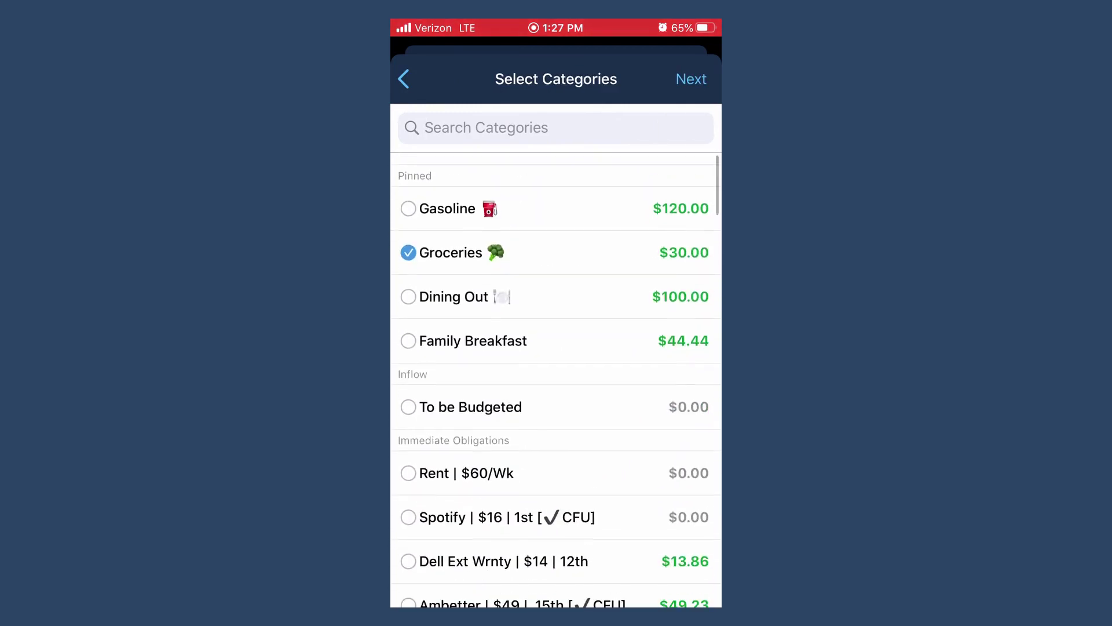
scroll(556, 376, down, 10)
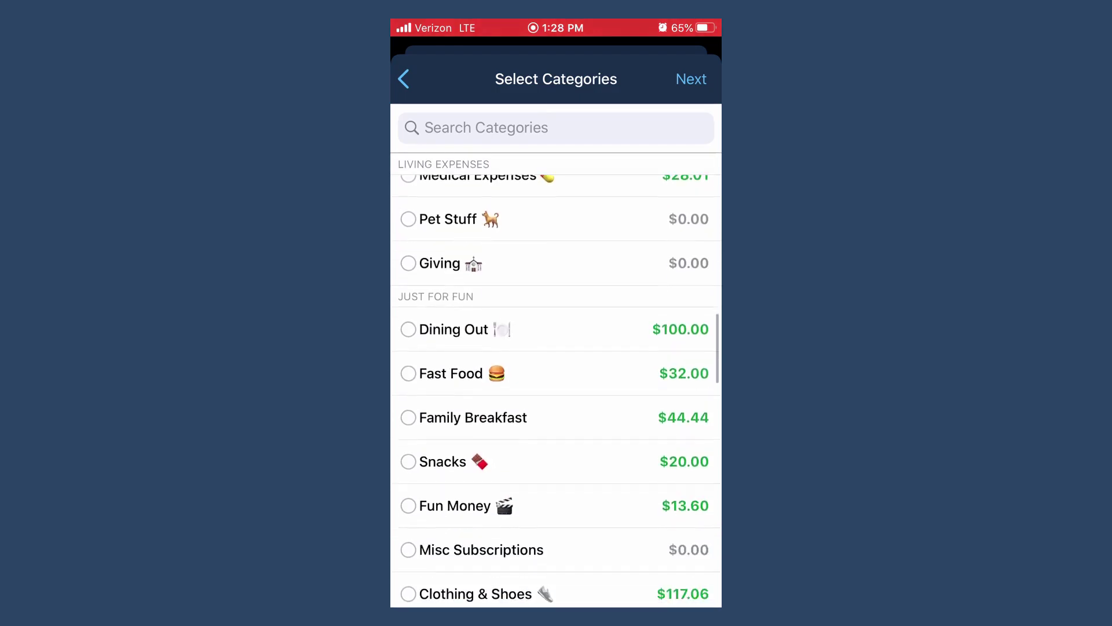
scroll(556, 377, up, 2)
scroll(556, 377, down, 10)
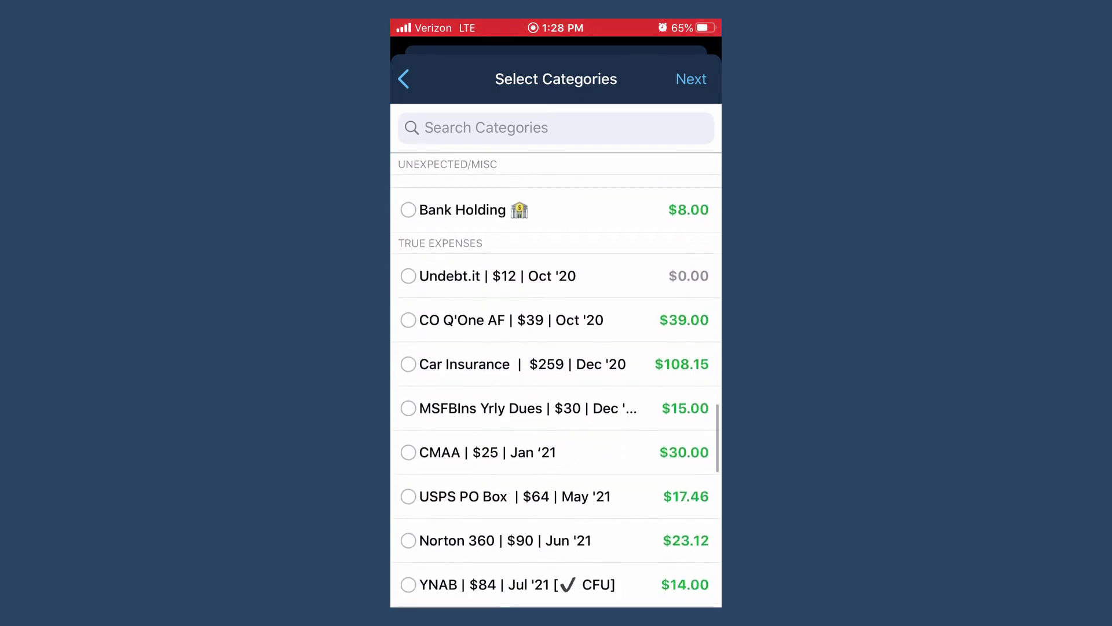
scroll(557, 377, up, 2)
scroll(556, 377, up, 8)
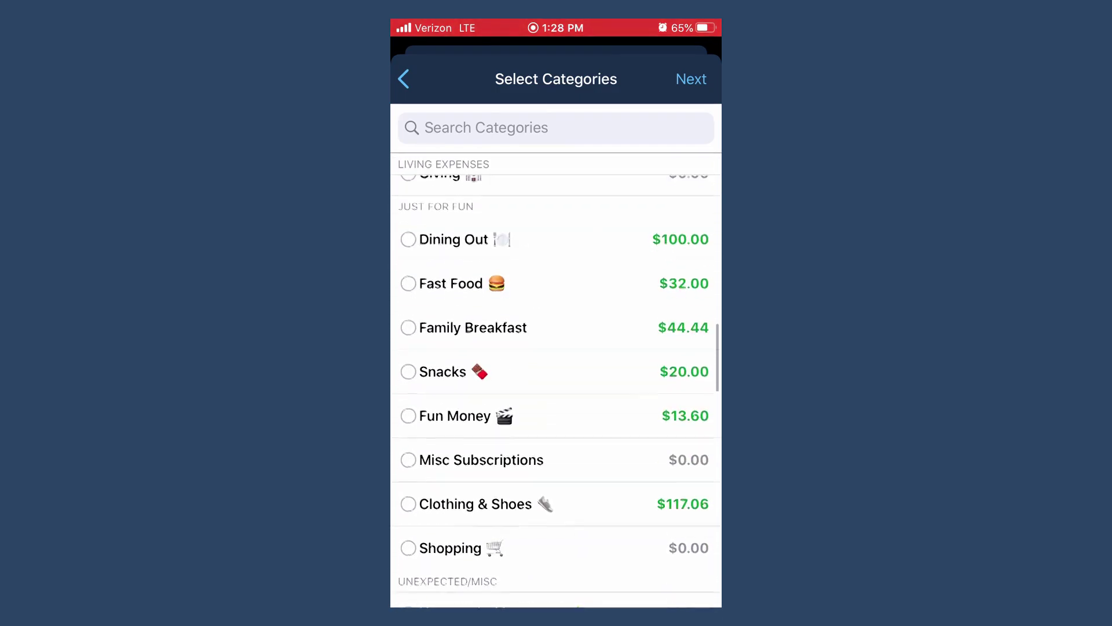
click(408, 376)
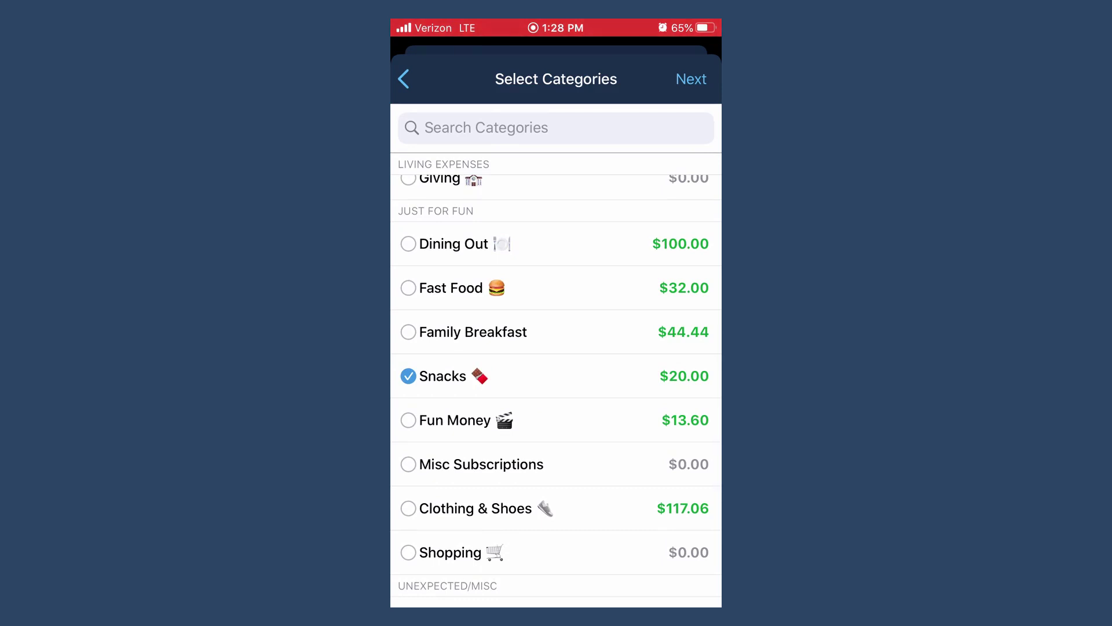
click(691, 78)
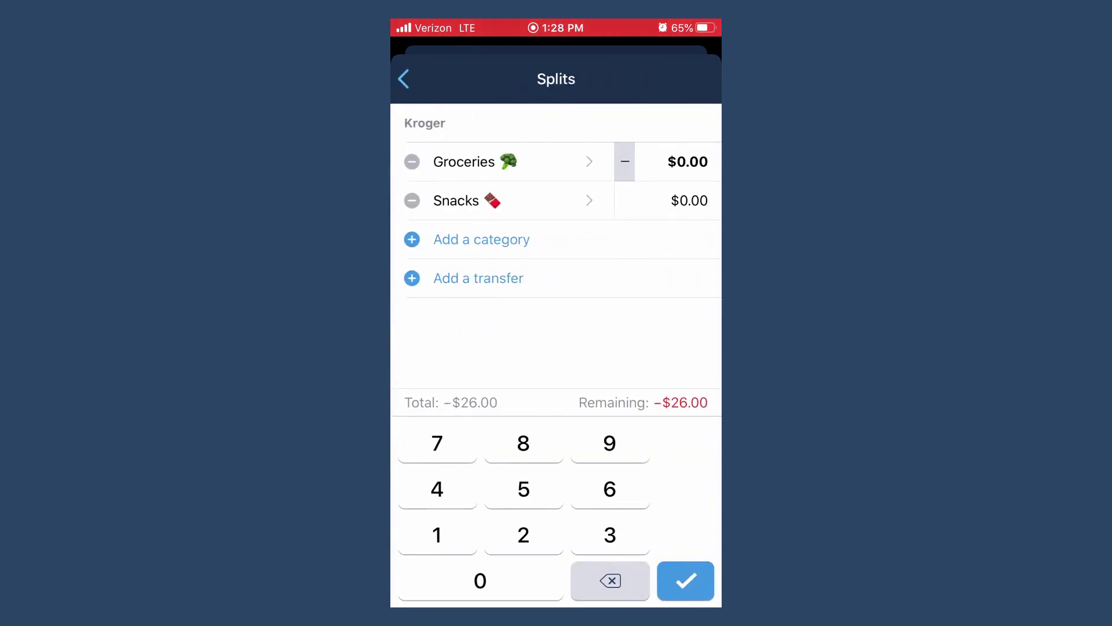
Step: Allocate $1.00 of the Kroger split to Snacks and $25.00 to Groceries, and accept the split
click(688, 200)
text(1)
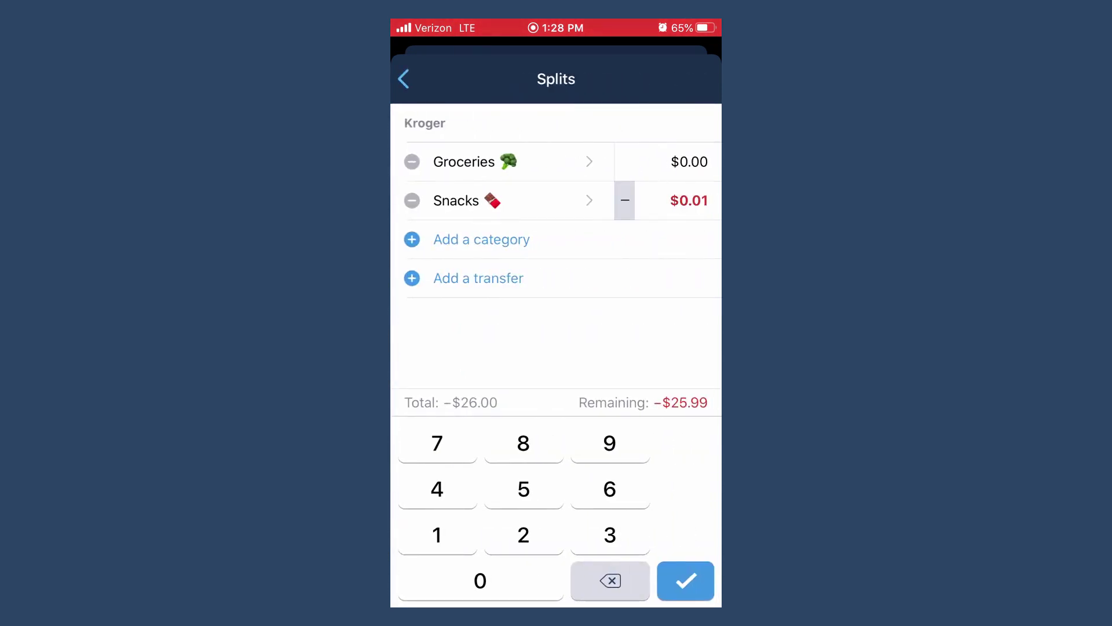
text(.00)
click(688, 161)
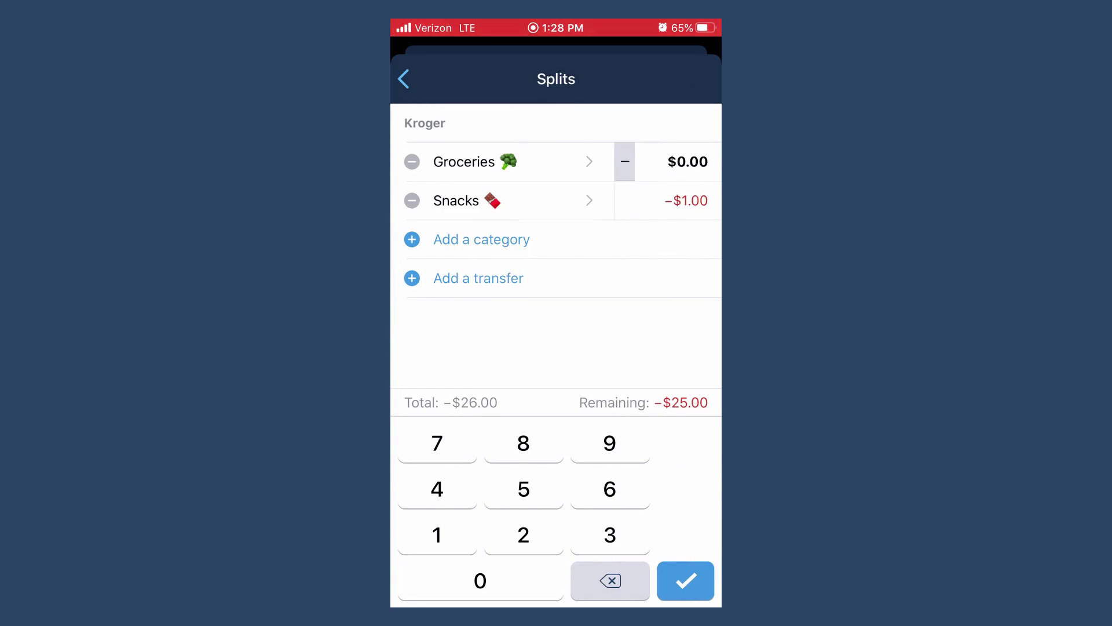
text(2500)
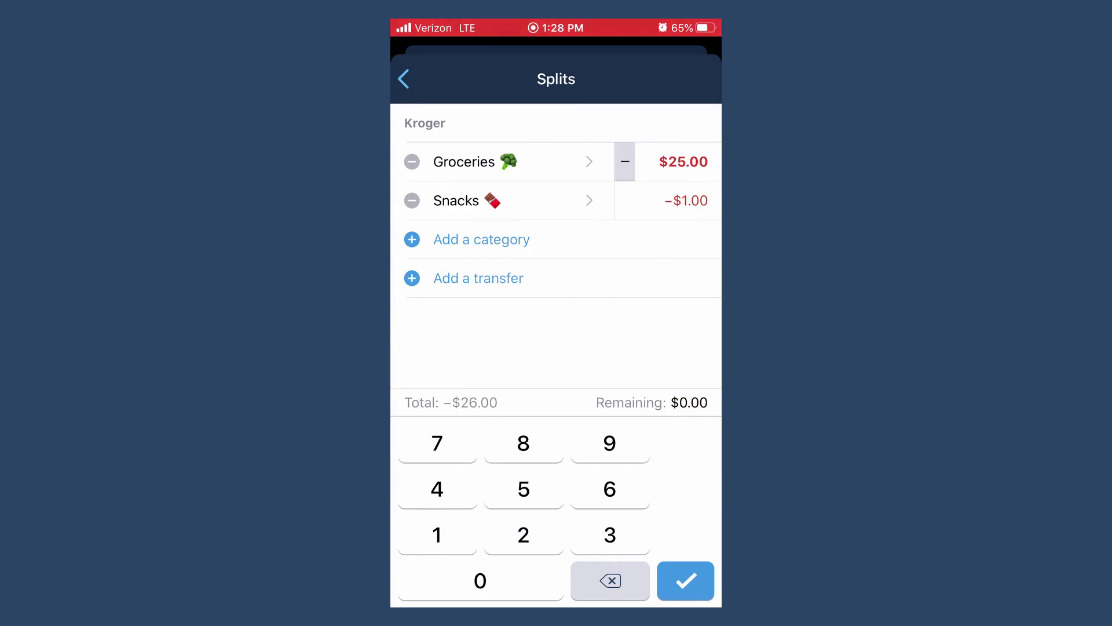
click(685, 580)
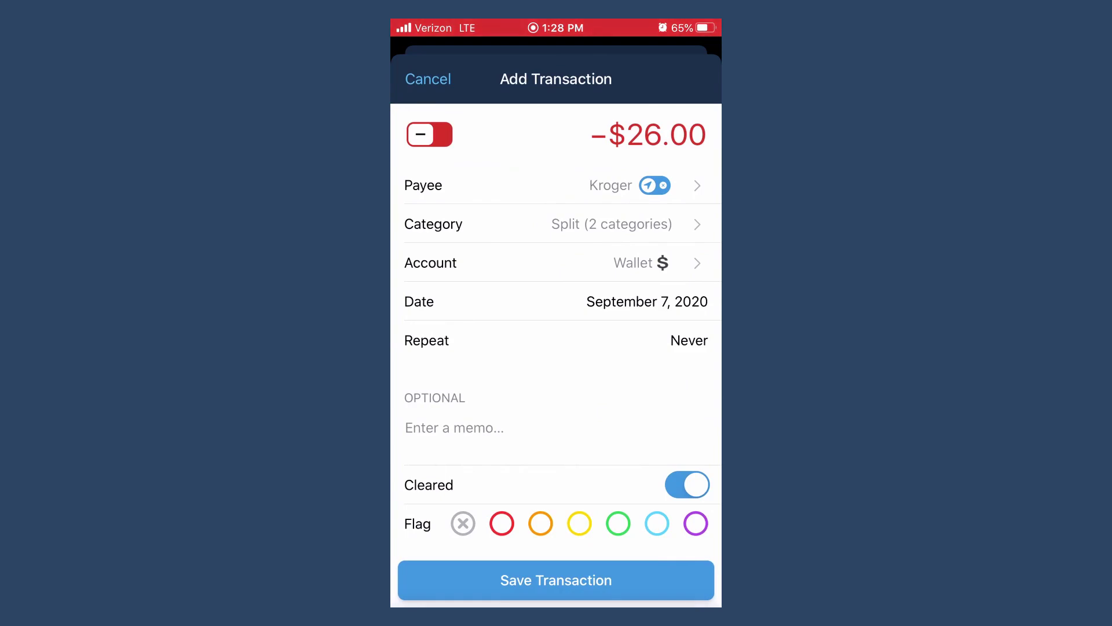
Step: Flag the Kroger transaction orange and save it to the Wallet account
click(540, 523)
click(556, 580)
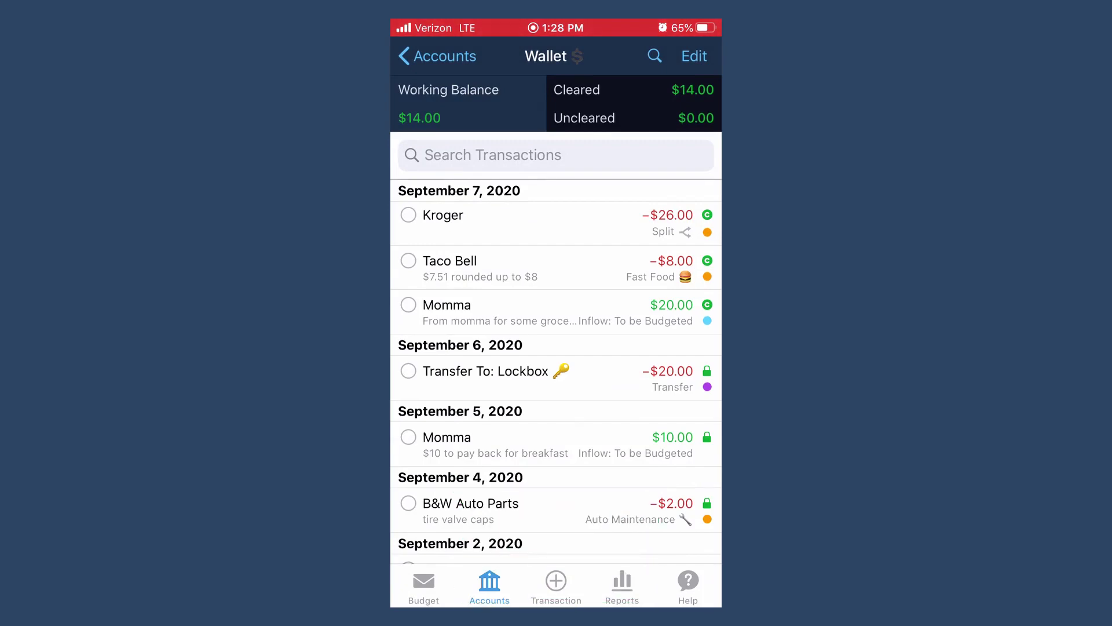
scroll(556, 347, down, 10)
Step: Start a money move in the Sep 2020 budget with Cash Holding as the source category
click(423, 585)
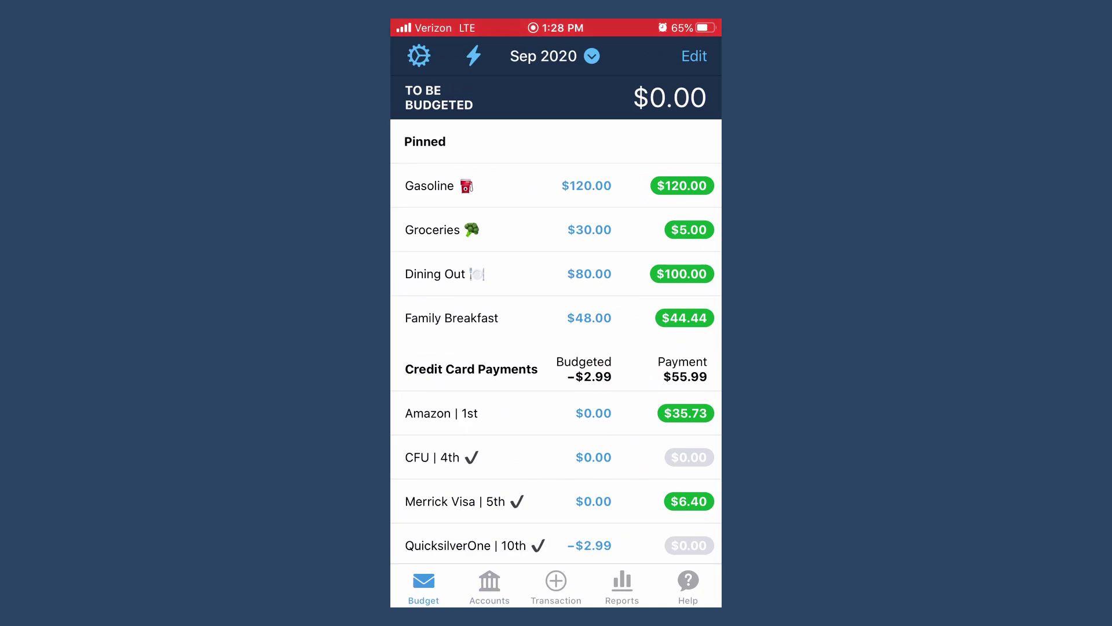
scroll(556, 347, down, 10)
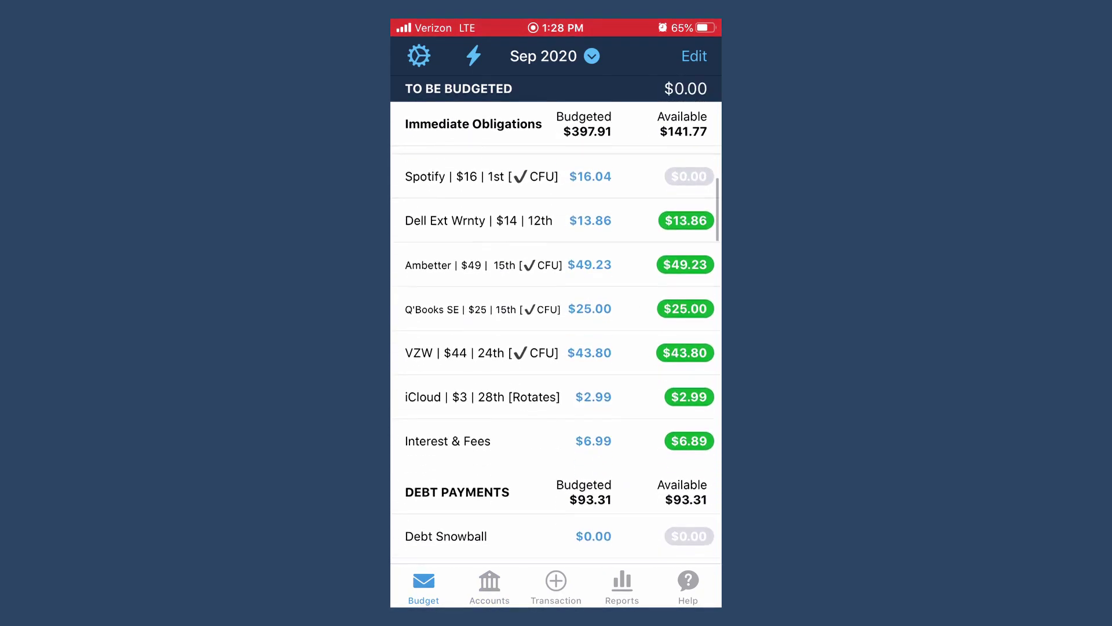
scroll(556, 348, down, 5)
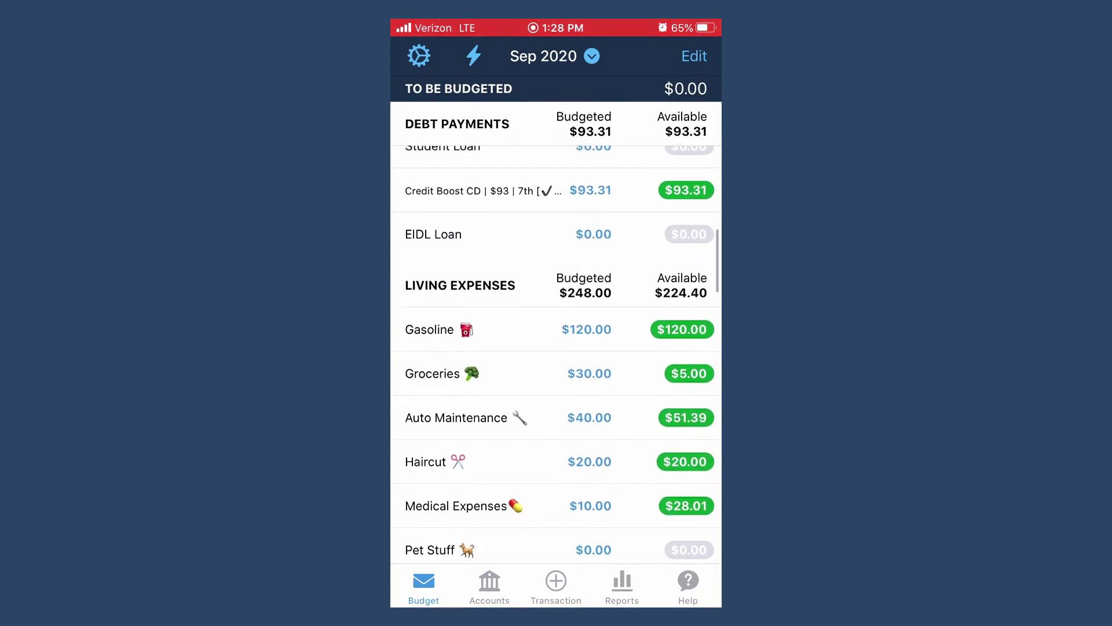
scroll(556, 348, down, 10)
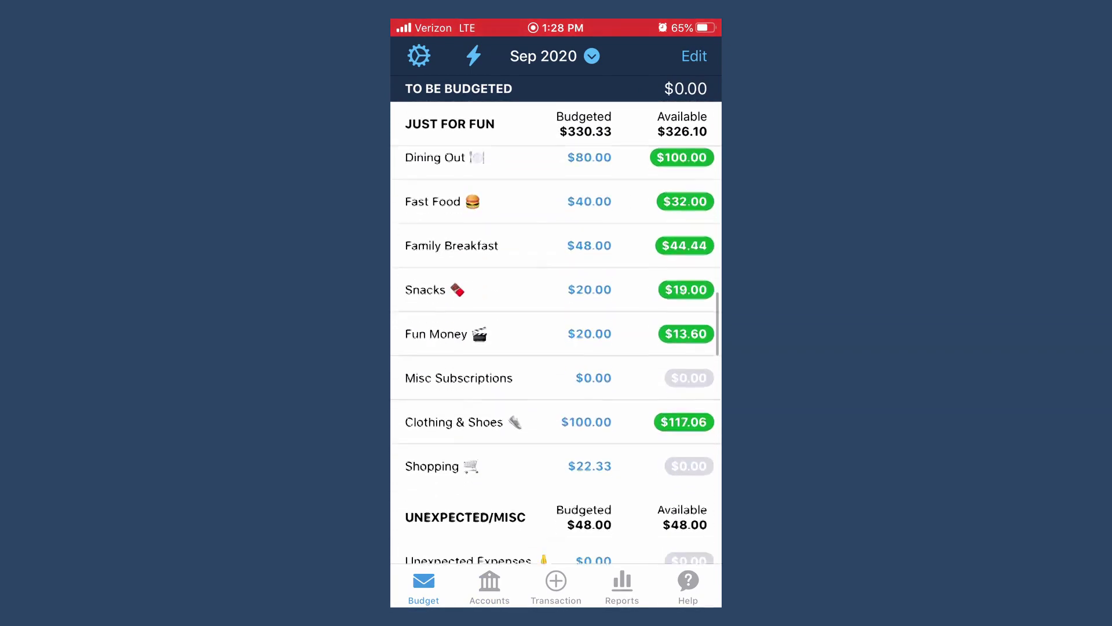
scroll(556, 347, down, 8)
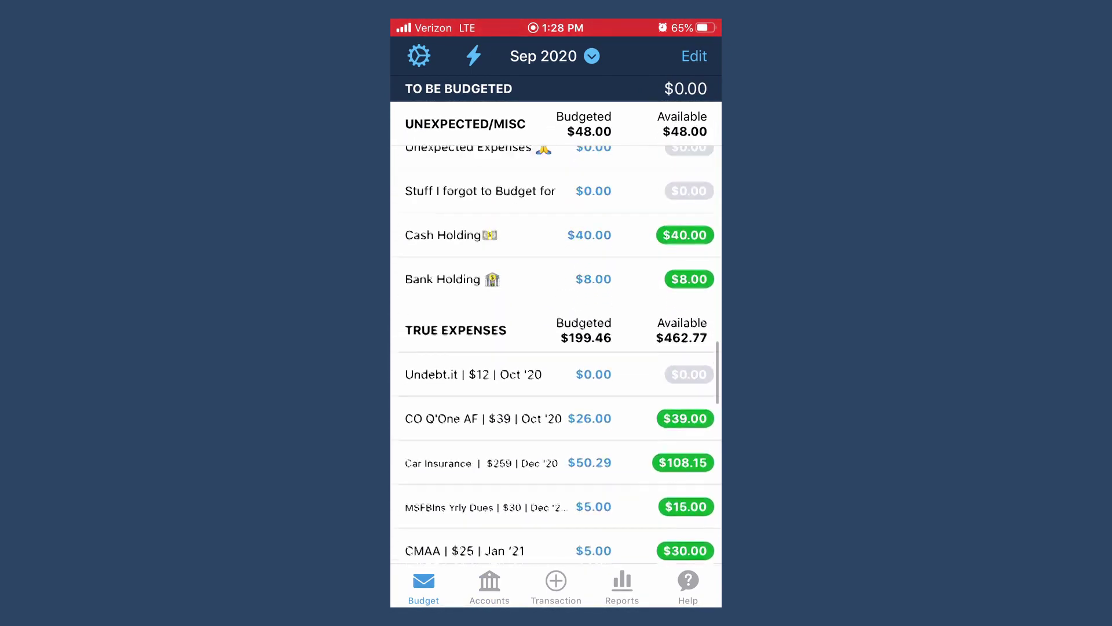
scroll(556, 348, up, 1)
drag(418, 283, 510, 282)
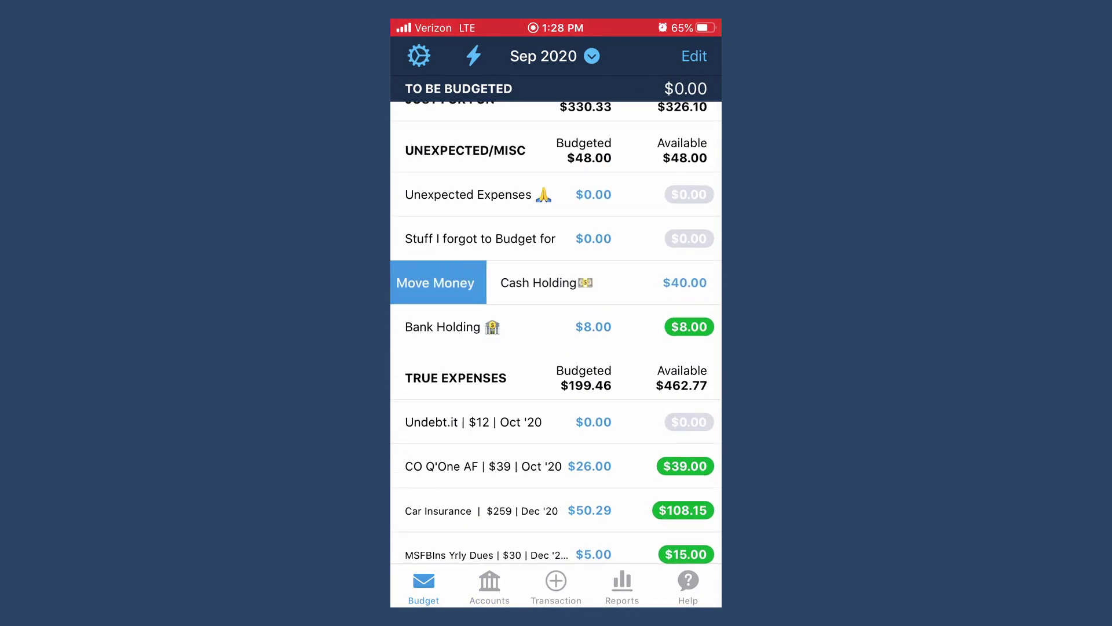
click(436, 282)
click(410, 384)
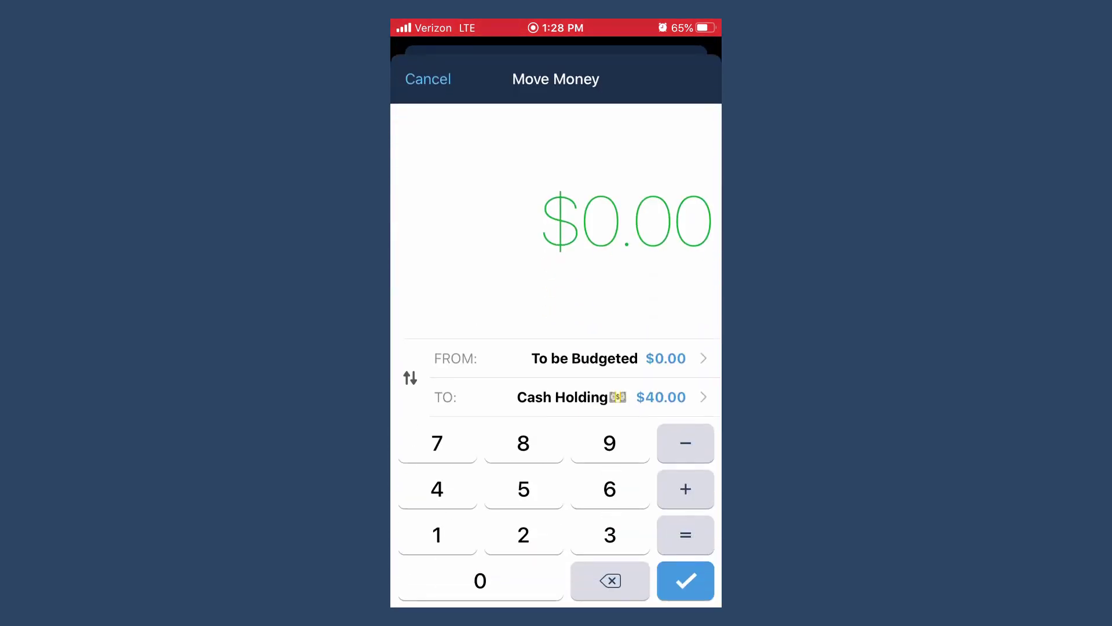
Step: Move $26.00 from Cash Holding to the Groceries category in the Sep 2020 budget
click(557, 397)
text(Gr)
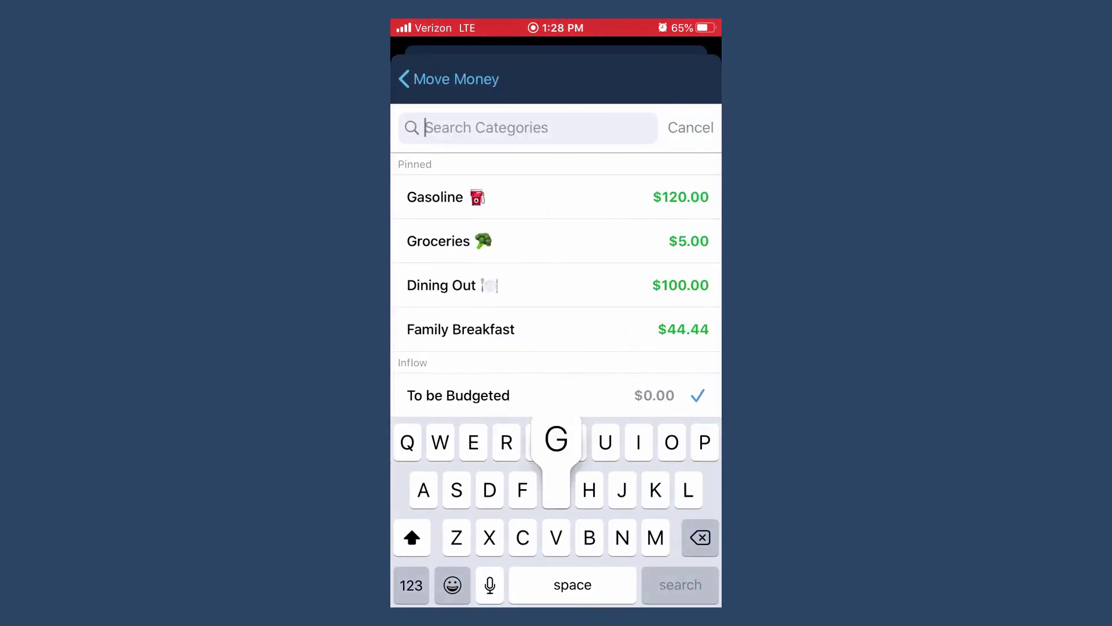
click(556, 175)
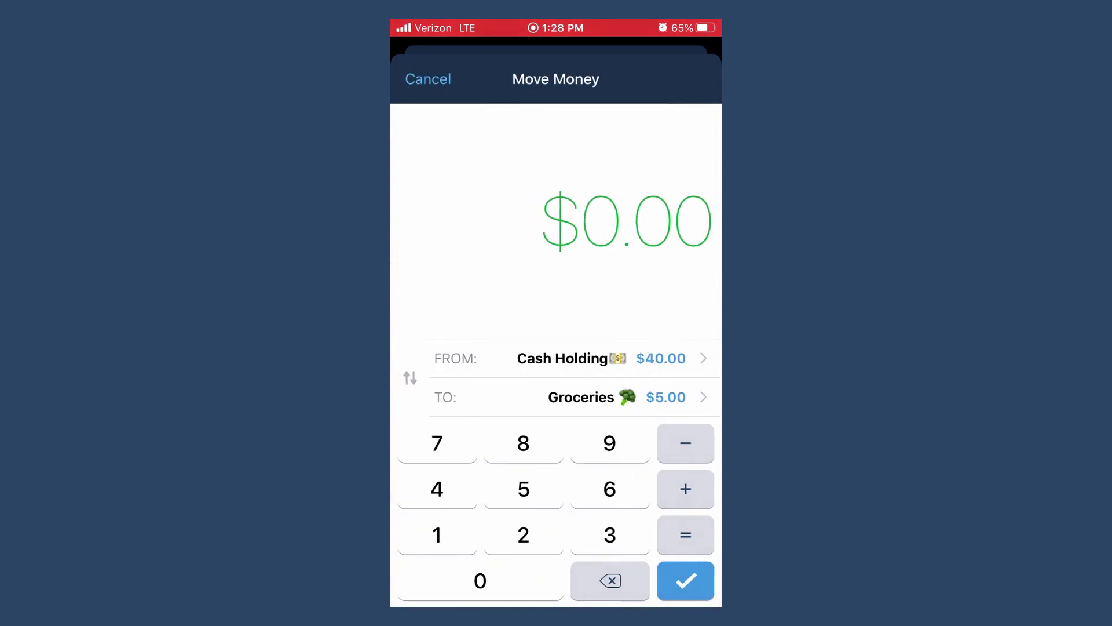
click(523, 534)
click(609, 488)
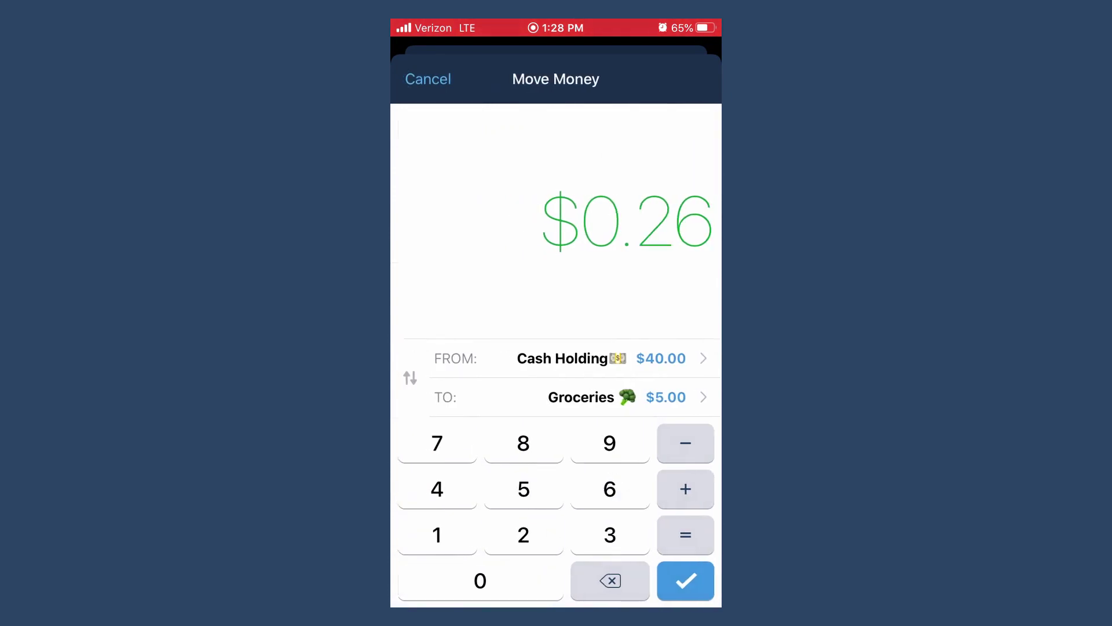
click(479, 580)
click(479, 580)
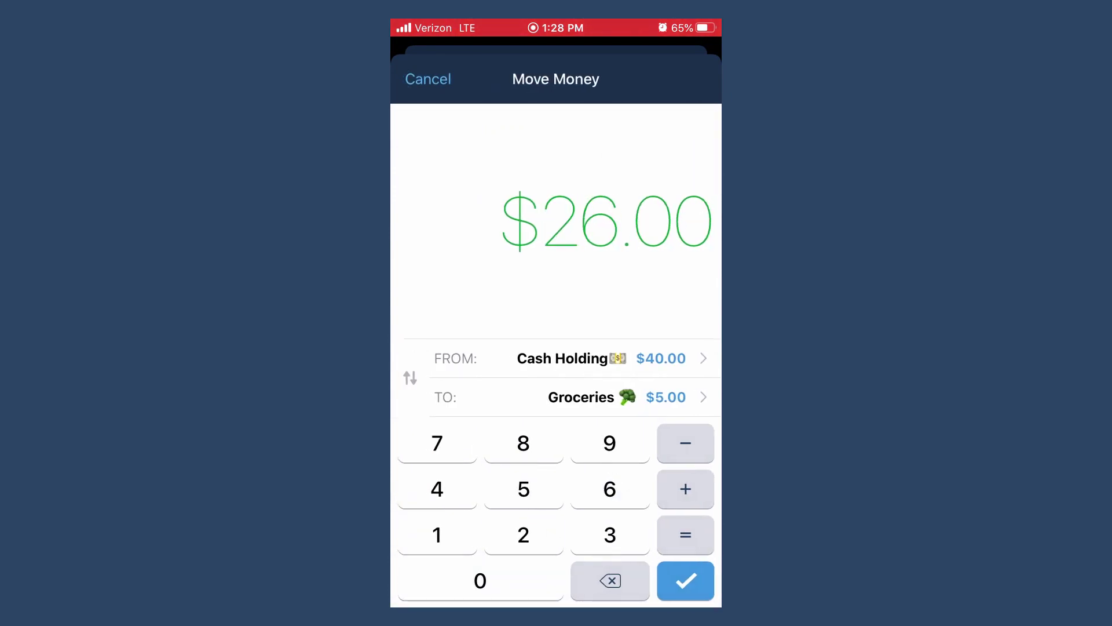
click(685, 580)
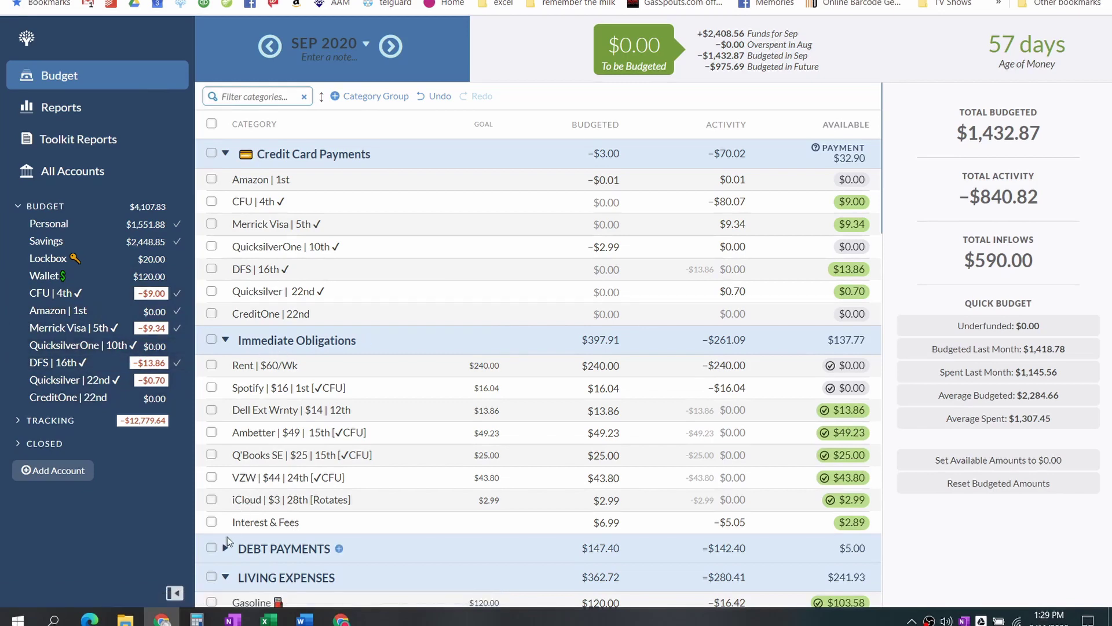
Step: Review the September 2020 budget's categories from Credit Card Payments down through Sinking Funds
scroll(255, 484, down, 1)
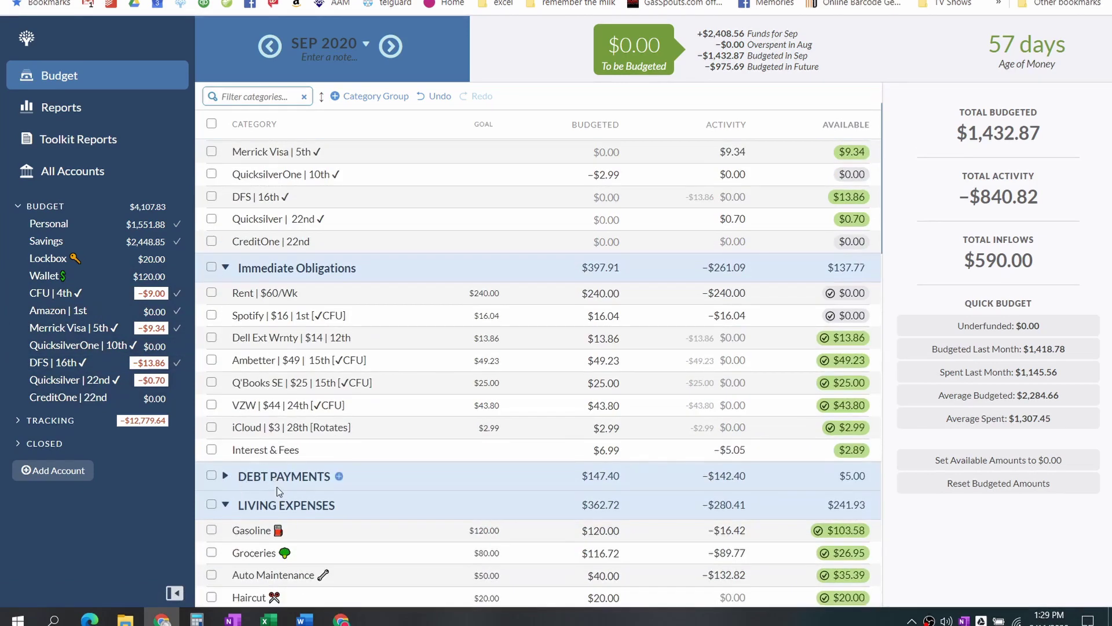
scroll(277, 487, up, 1)
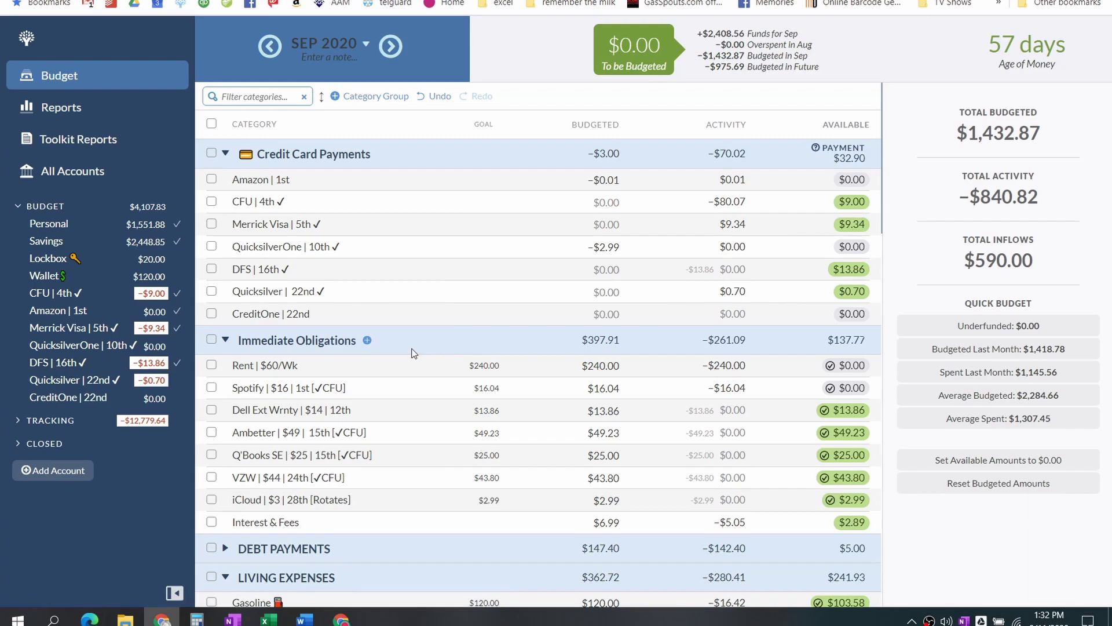
scroll(414, 350, down, 3)
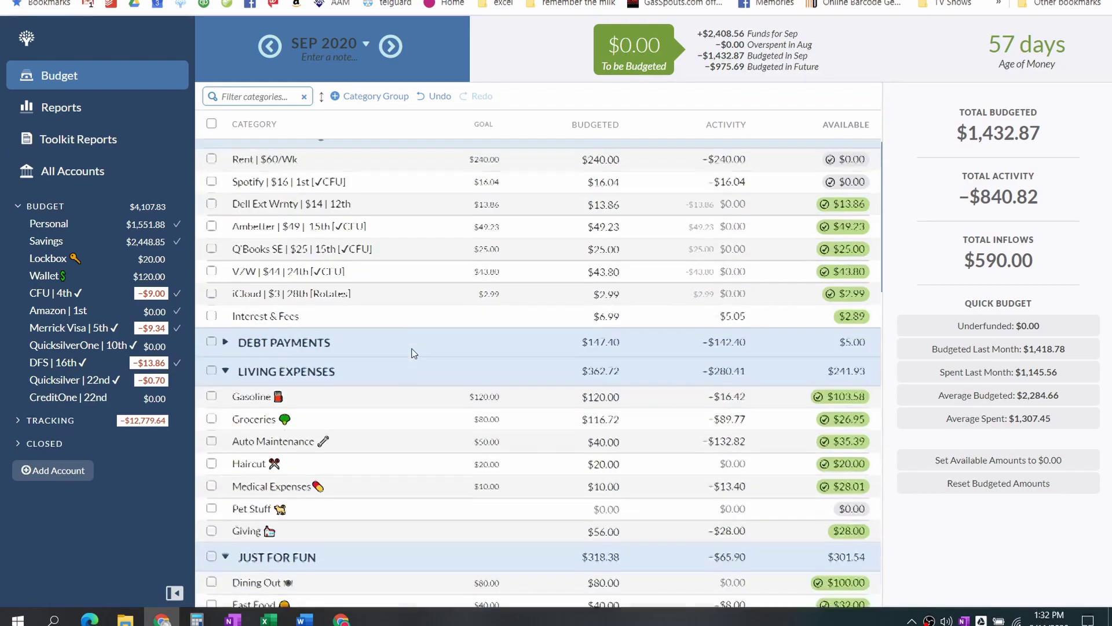
scroll(414, 347, up, 3)
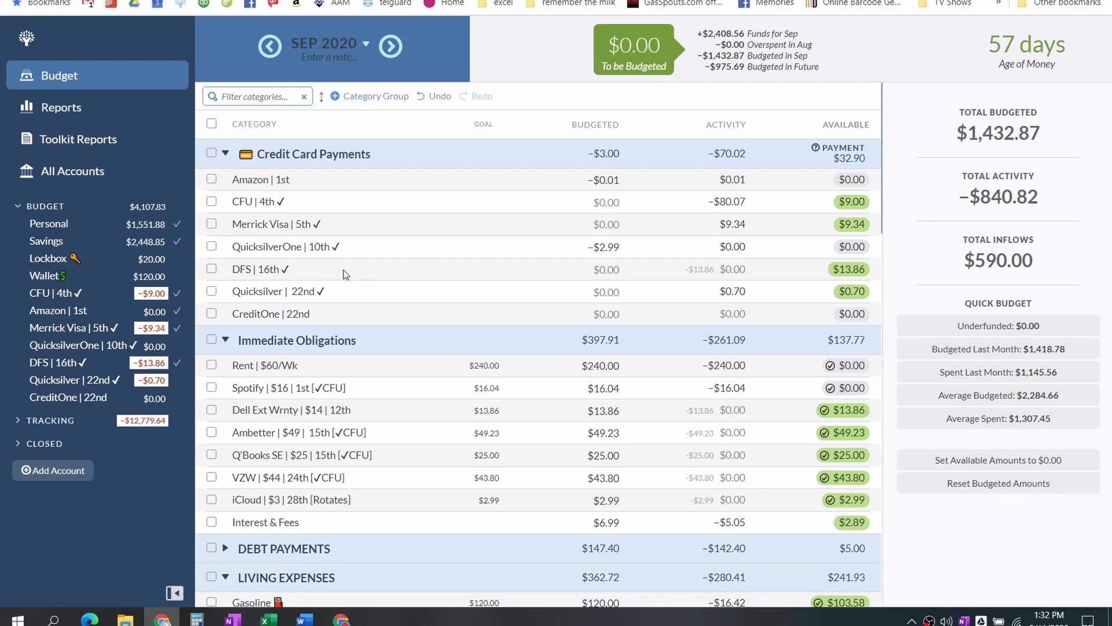
scroll(443, 360, down, 3)
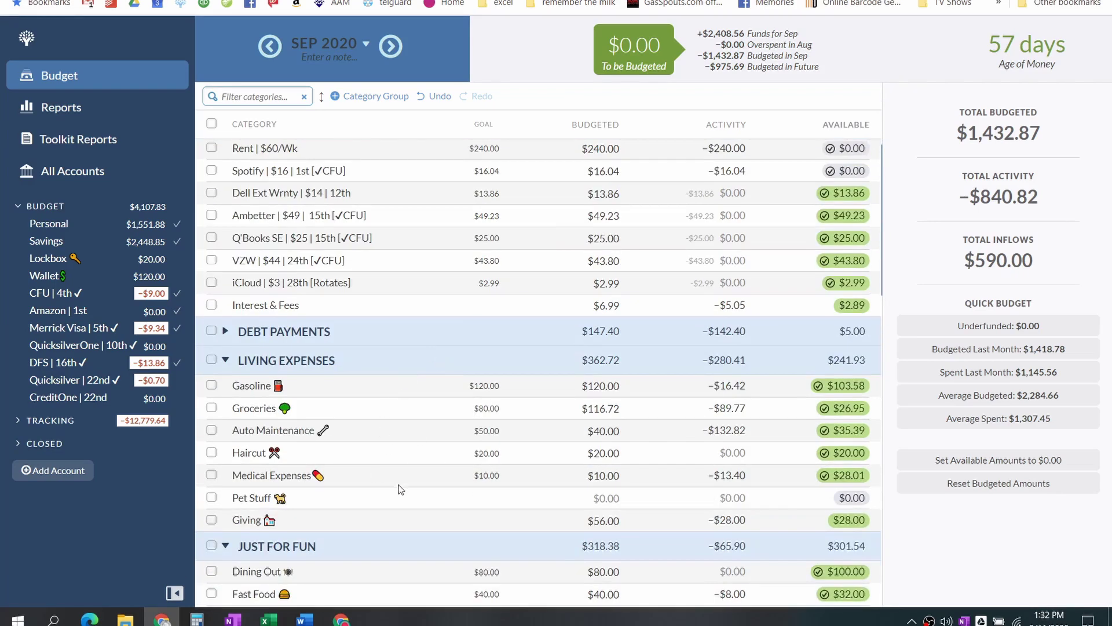
scroll(415, 446, down, 1)
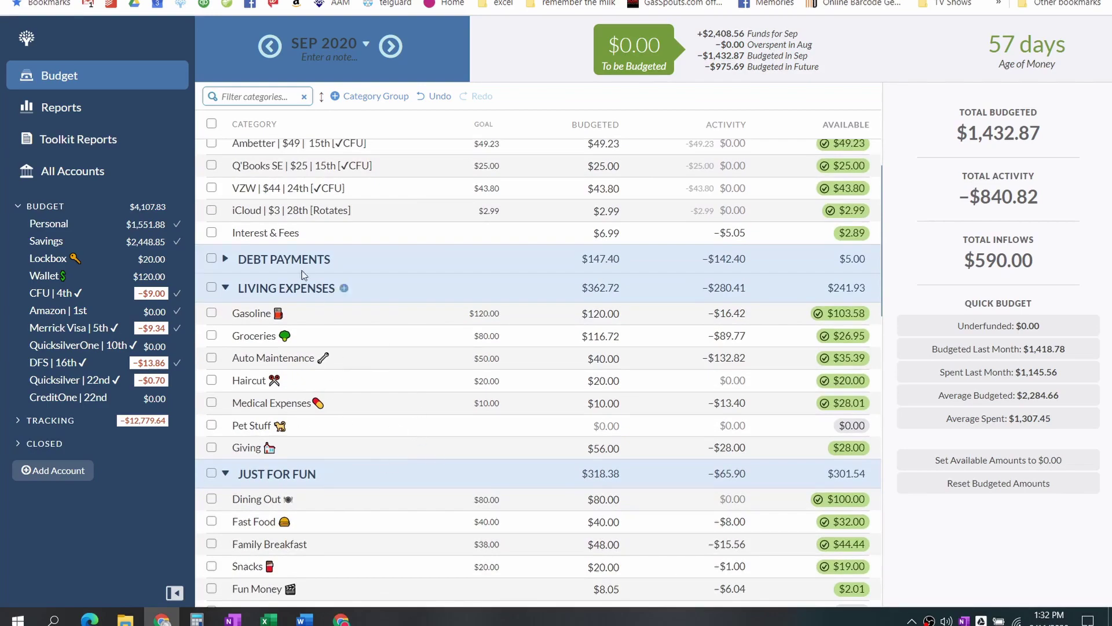
scroll(387, 395, down, 3)
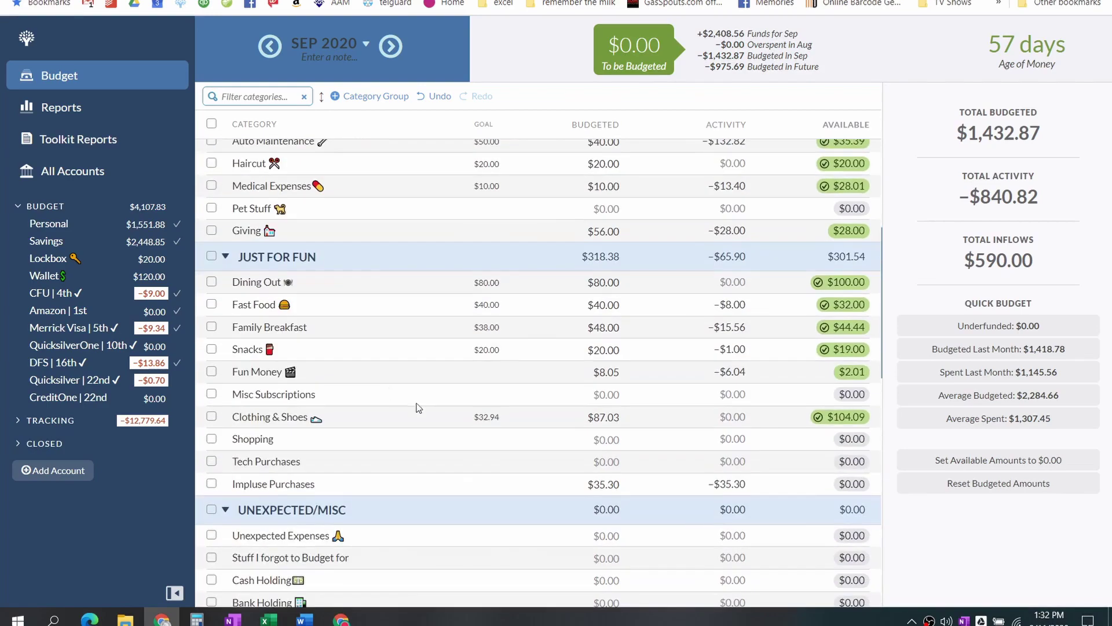
scroll(415, 464, down, 7)
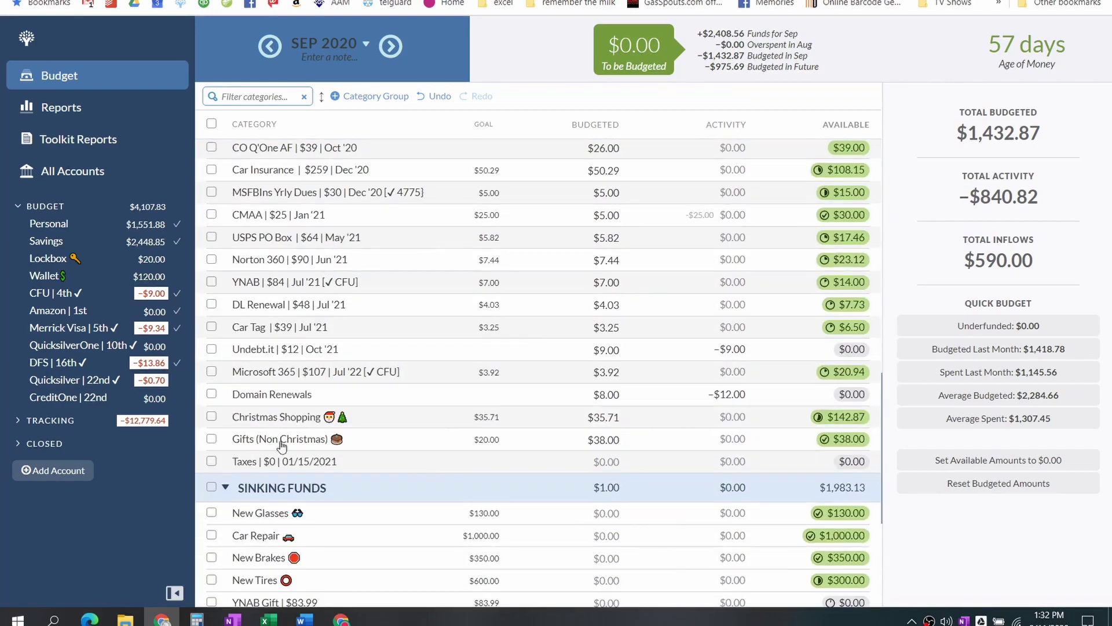
scroll(427, 437, down, 4)
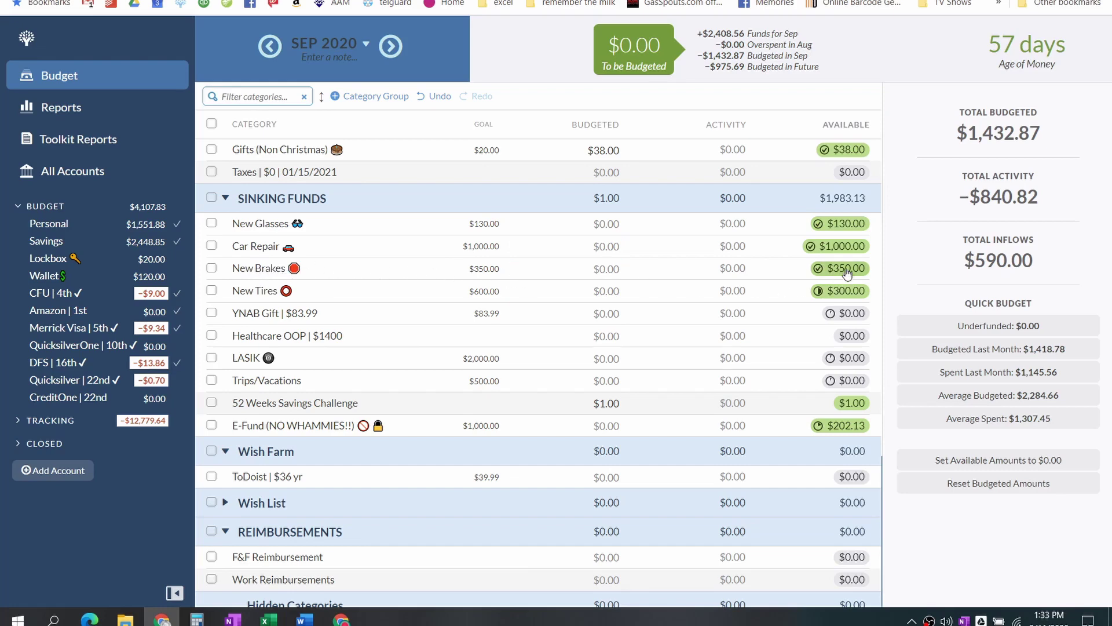
Step: Examine the September sinking funds, including New Brakes, 52 Weeks Savings Challenge and E-Fund, and return to the start of the category list
mouse_move(846, 272)
click(543, 287)
click(600, 427)
key(Escape)
click(521, 427)
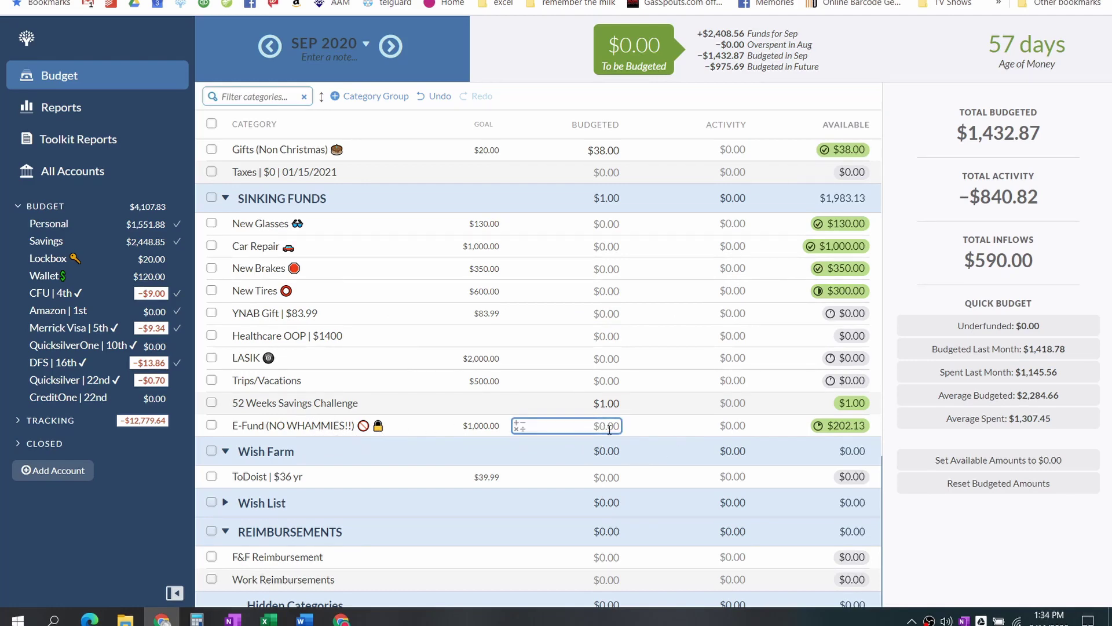
click(590, 404)
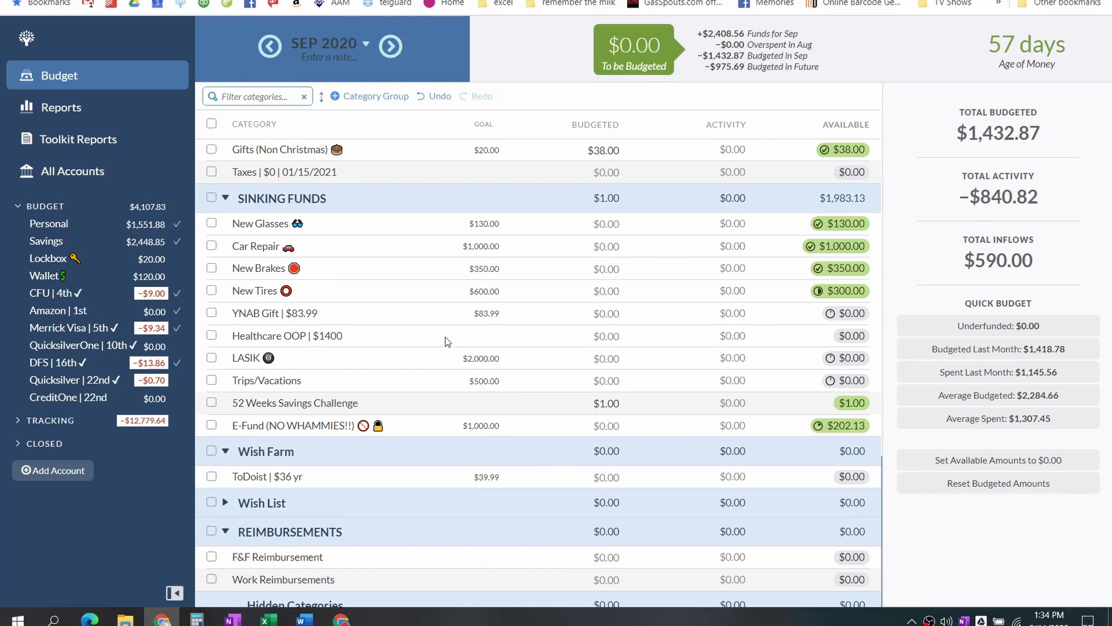
scroll(447, 341, up, 5)
scroll(446, 342, up, 10)
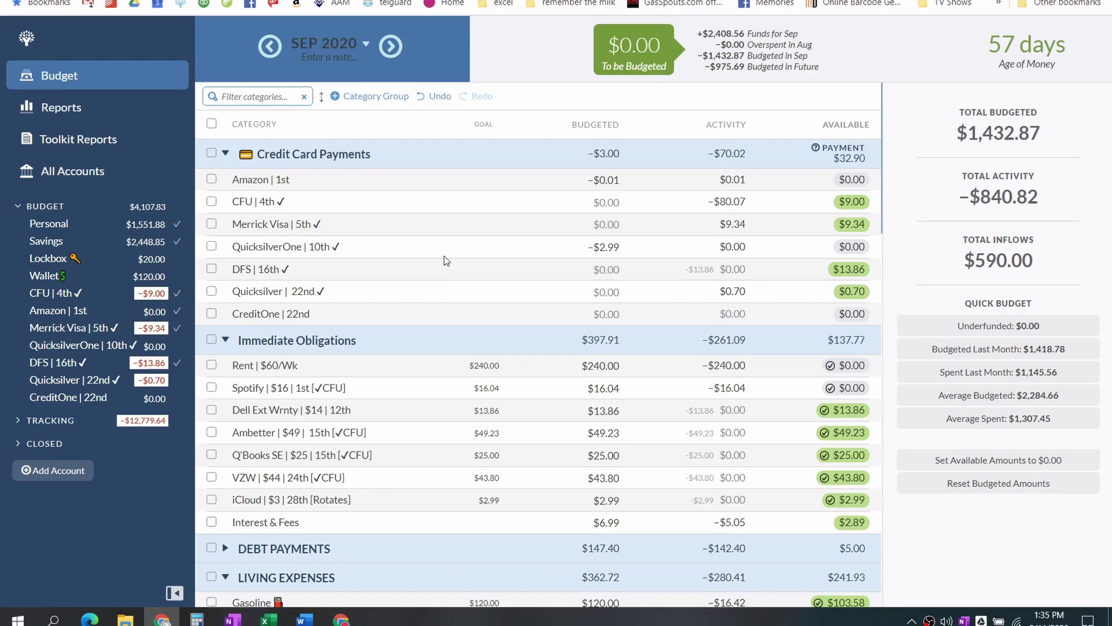
Step: View the October 2020 budget, and return to the September 2020 budget to look over its categories
click(392, 46)
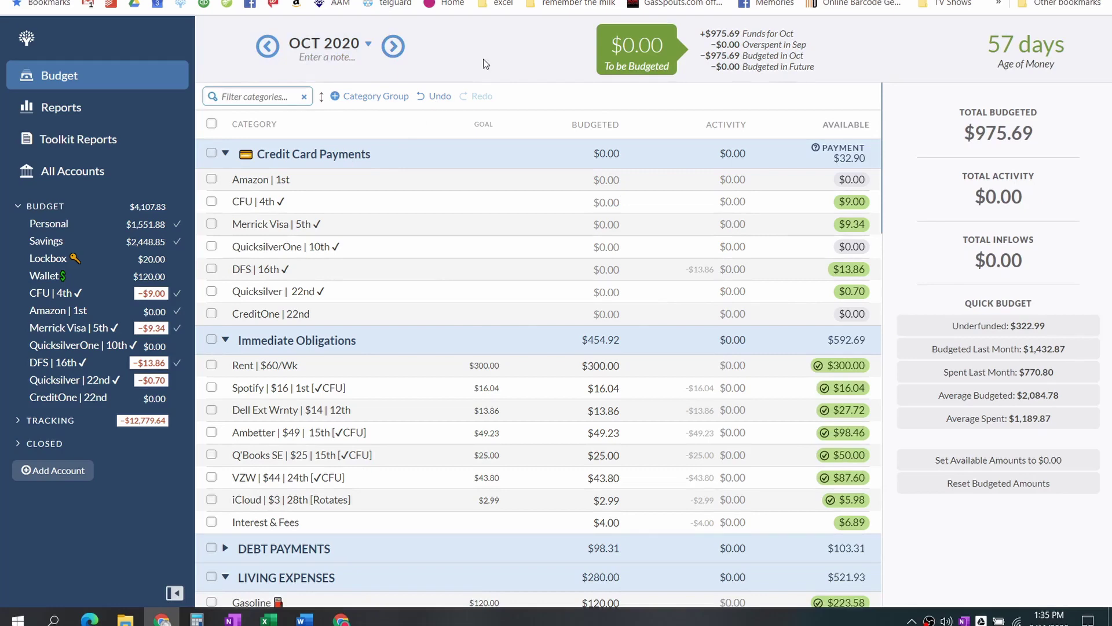
click(267, 51)
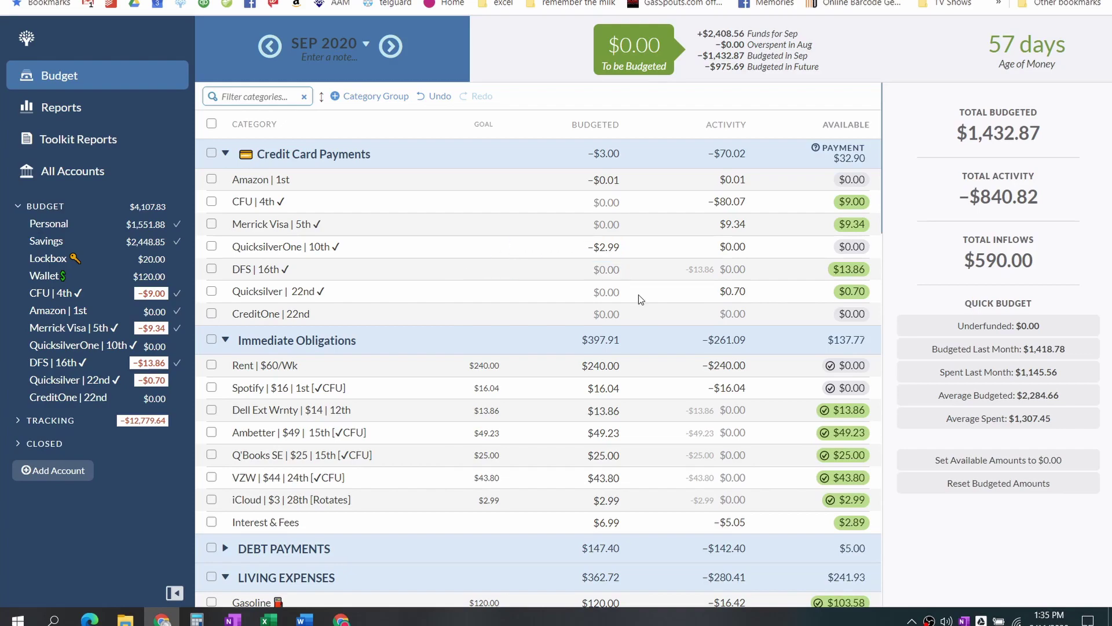
scroll(639, 294, down, 6)
scroll(639, 294, up, 6)
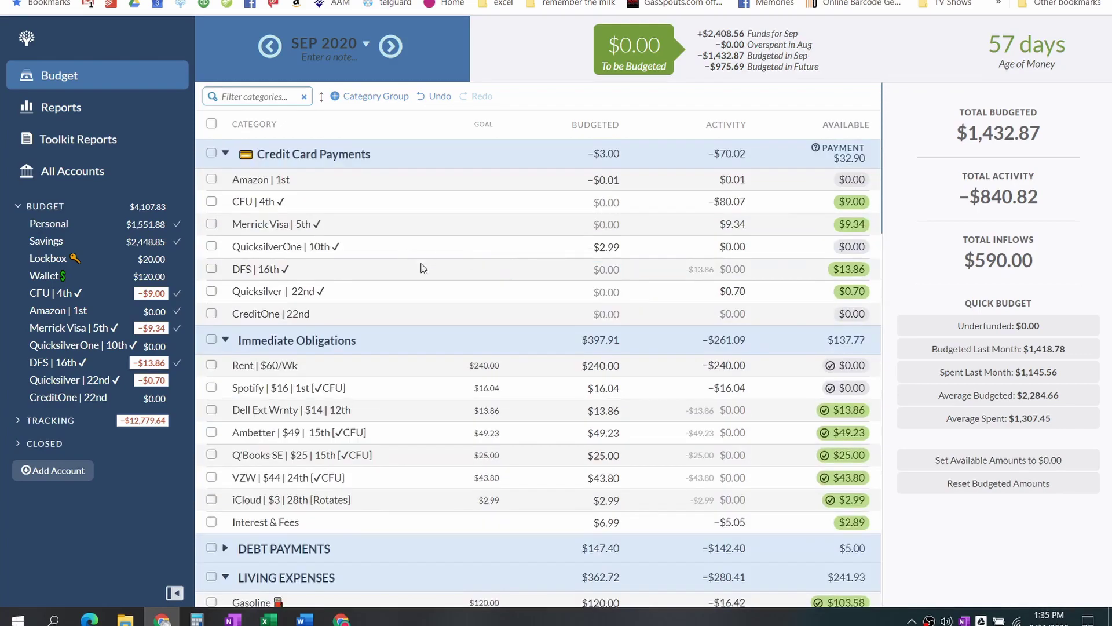